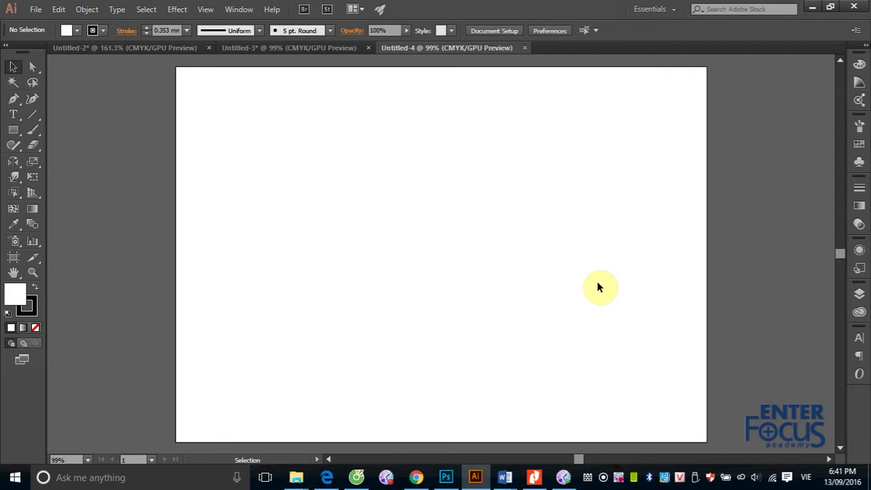
- Draw a roughly 274 by 239 pt rectangle on the upper-left artboard and fill it red
click(177, 9)
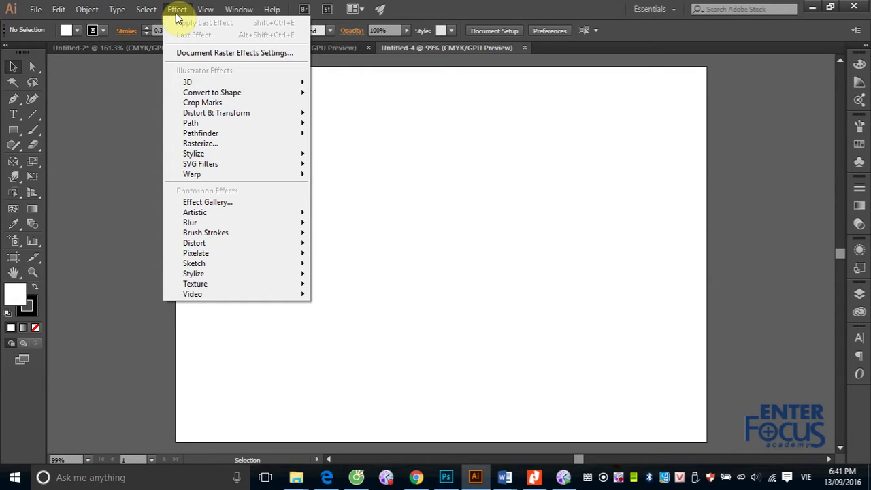
mouse_move(194, 154)
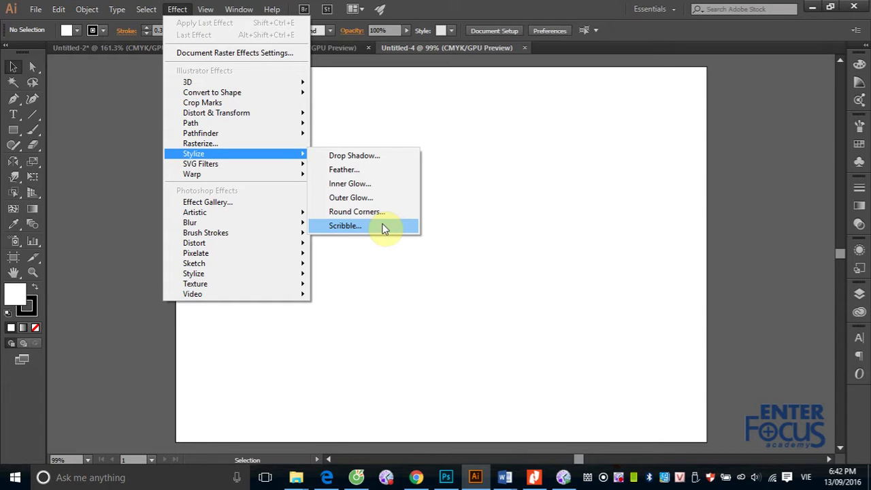
click(127, 156)
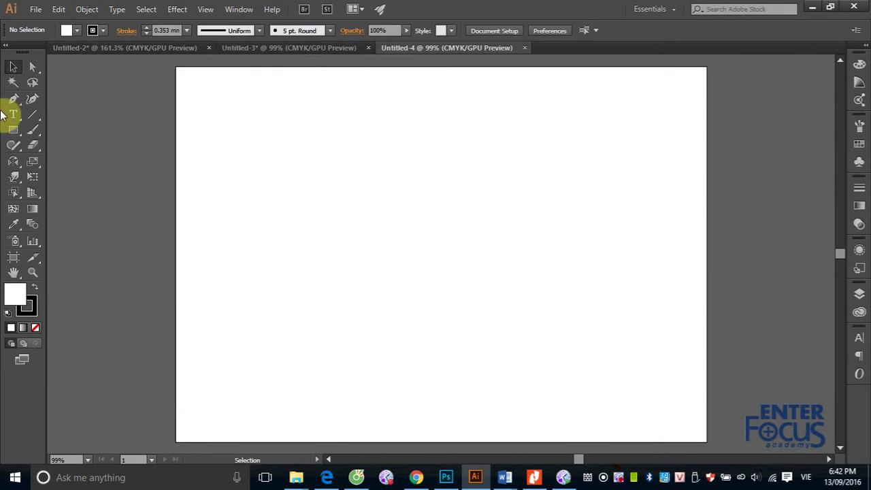
click(13, 130)
drag(267, 152, 442, 303)
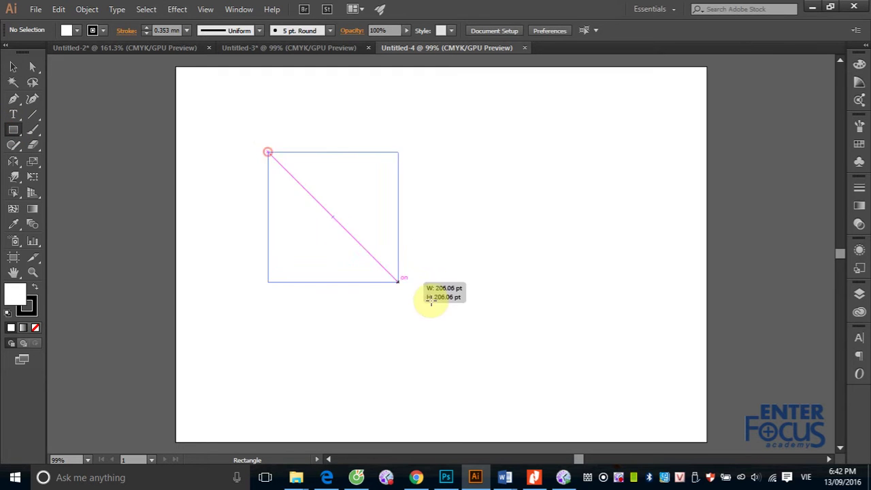
click(13, 66)
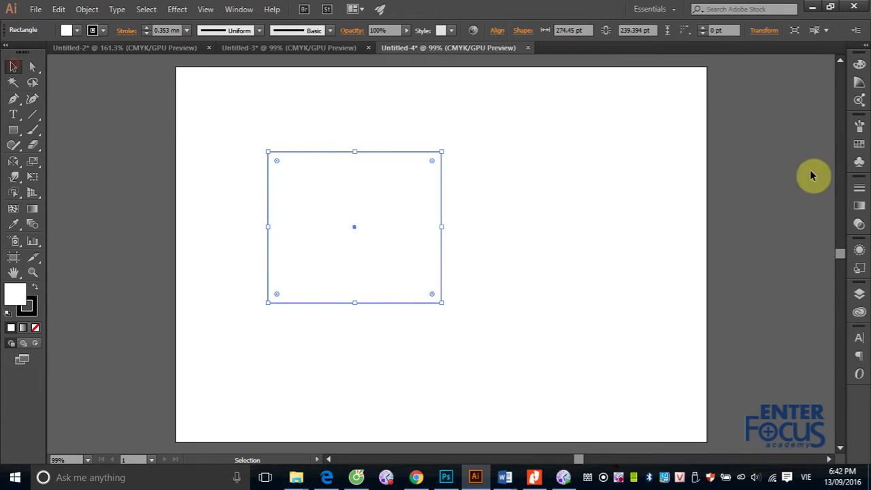
click(859, 144)
click(736, 154)
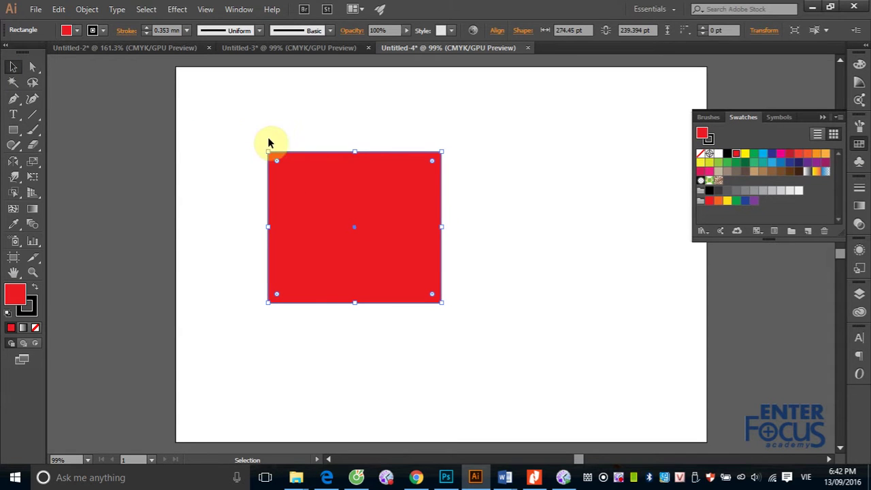
click(177, 10)
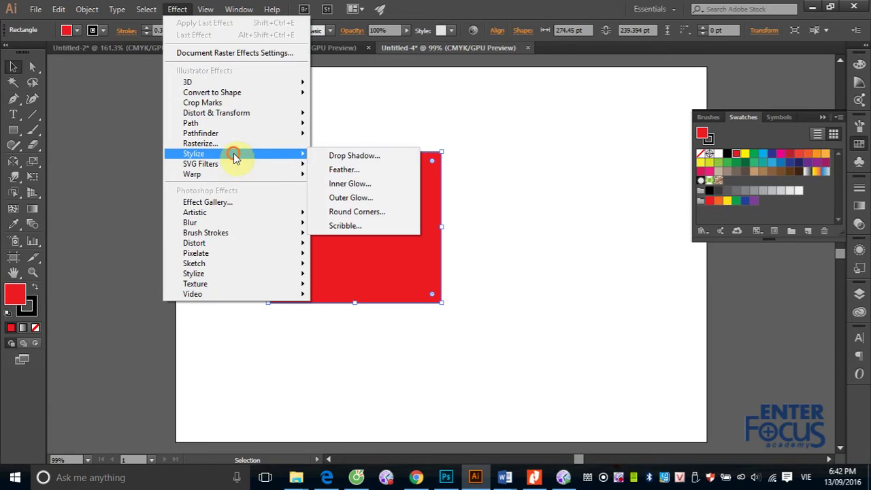
- Add a Stylize > Drop Shadow to the red rectangle and preview its default 75% black shadow
click(378, 156)
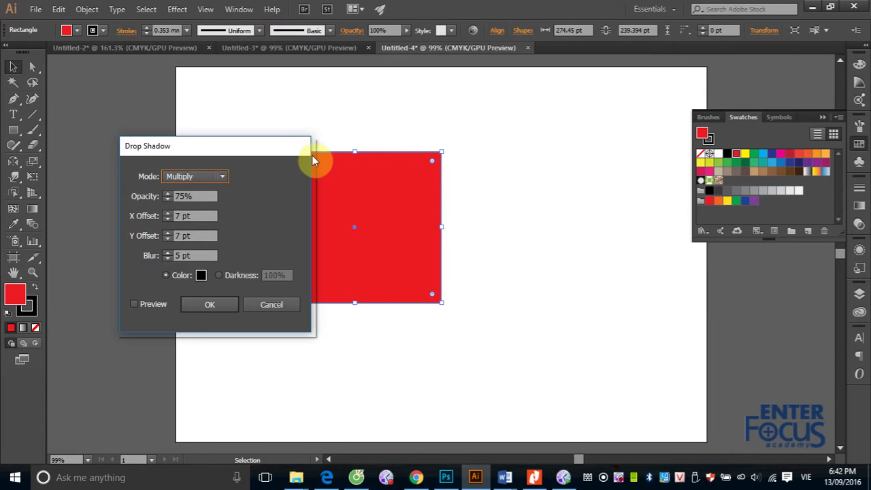
drag(310, 147, 633, 140)
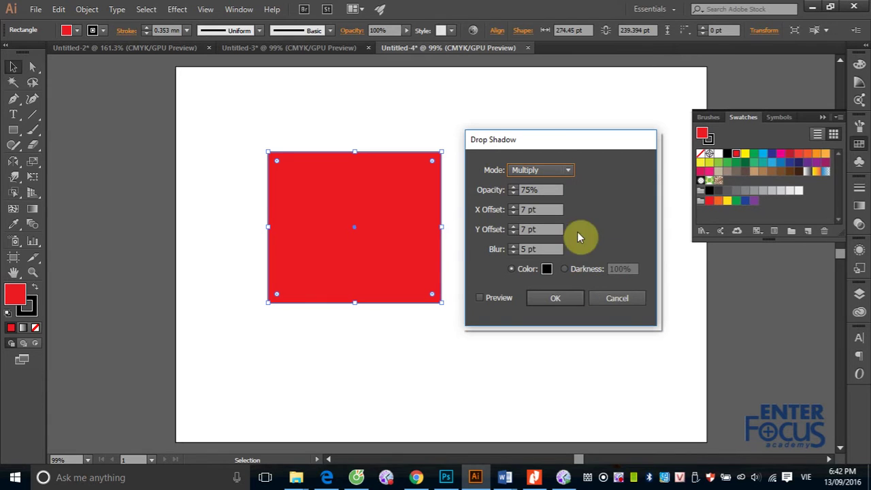
drag(547, 141, 579, 128)
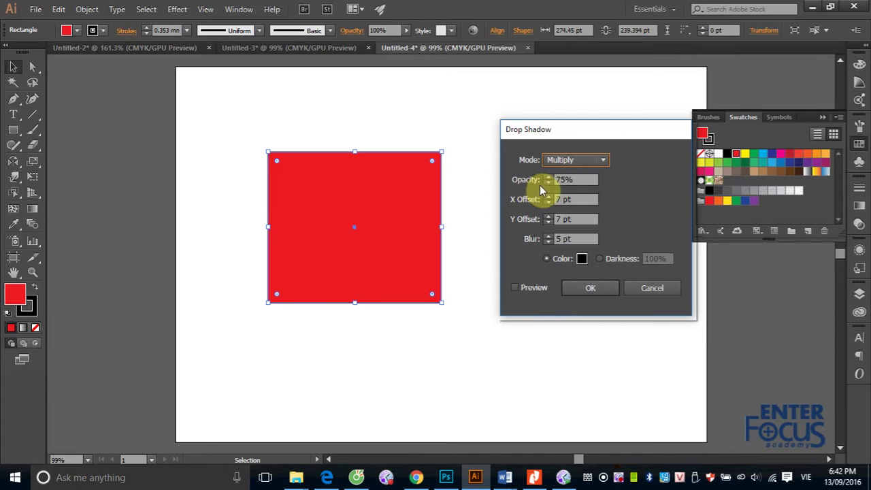
double_click(565, 180)
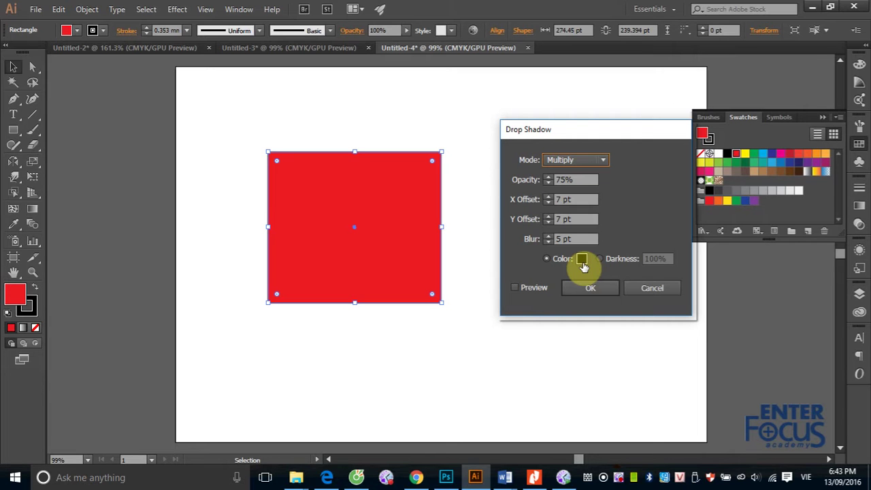
click(516, 288)
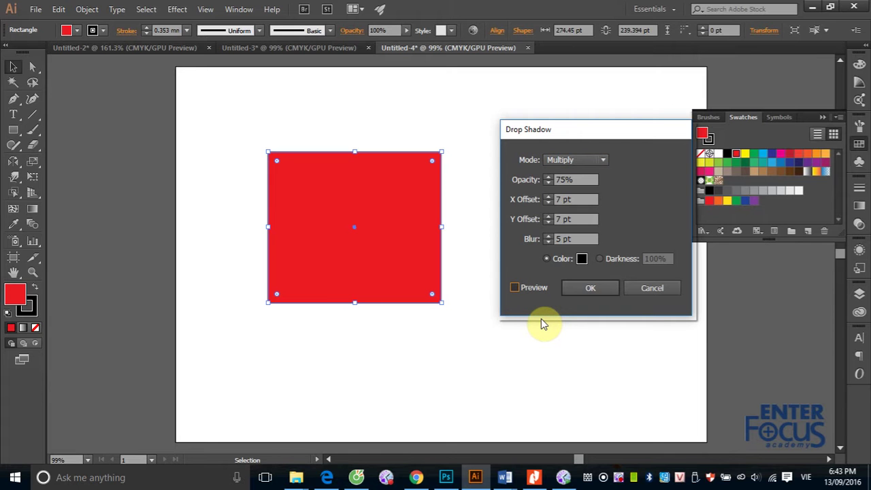
key(space)
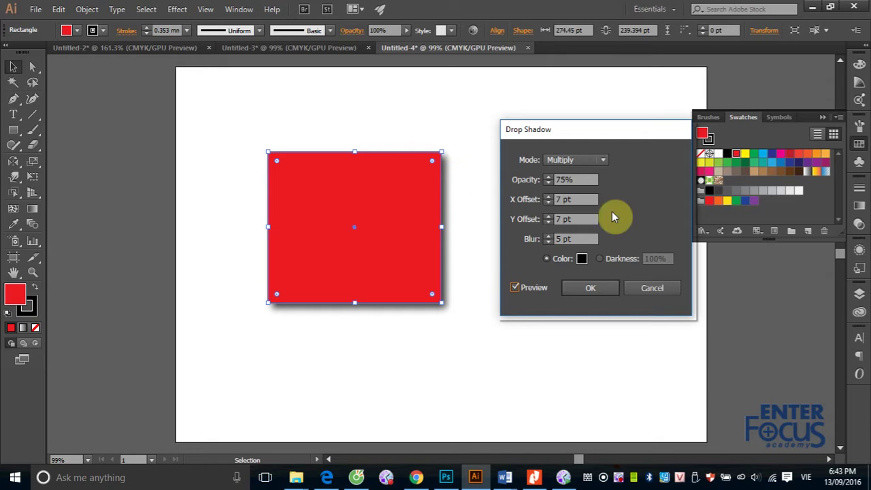
- Set the drop shadow's X and Y offsets to 25 pt and its blur to 20 pt
double_click(556, 199)
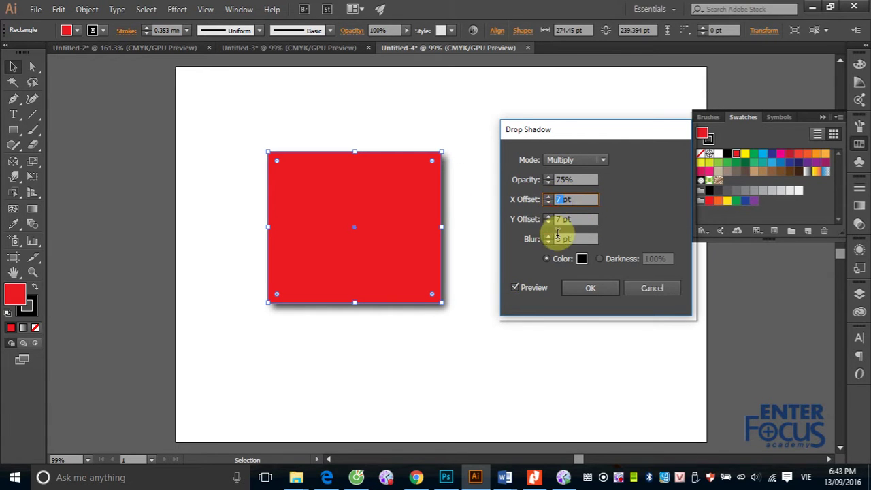
text(2pt)
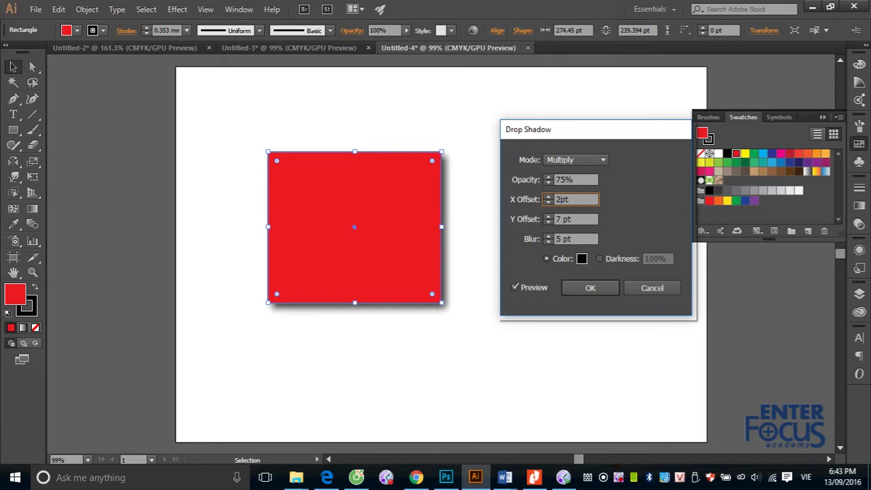
text(5)
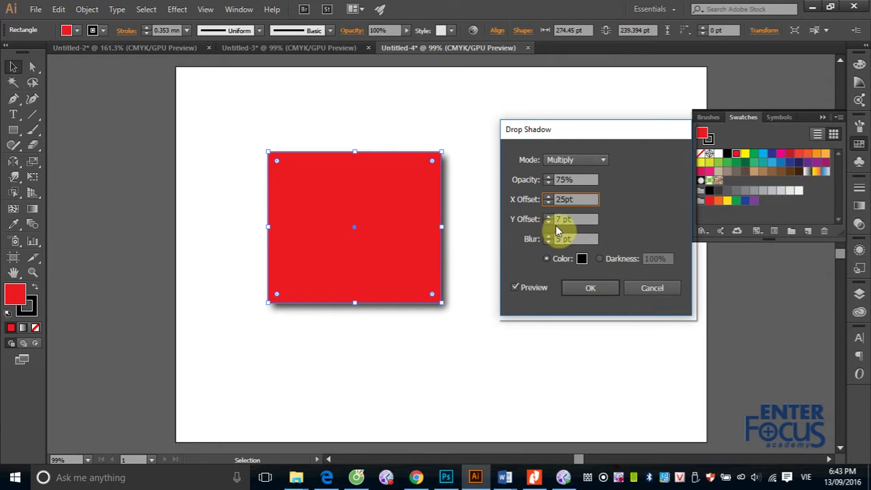
click(558, 219)
text(2pt)
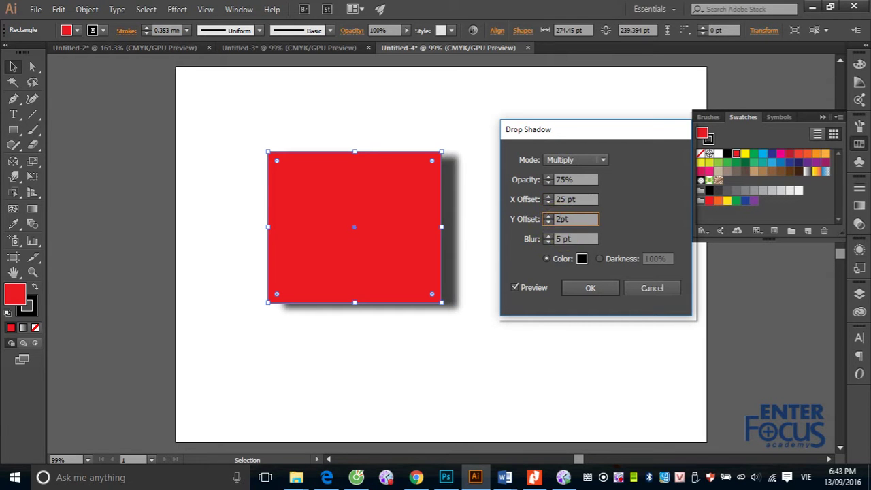
text(5)
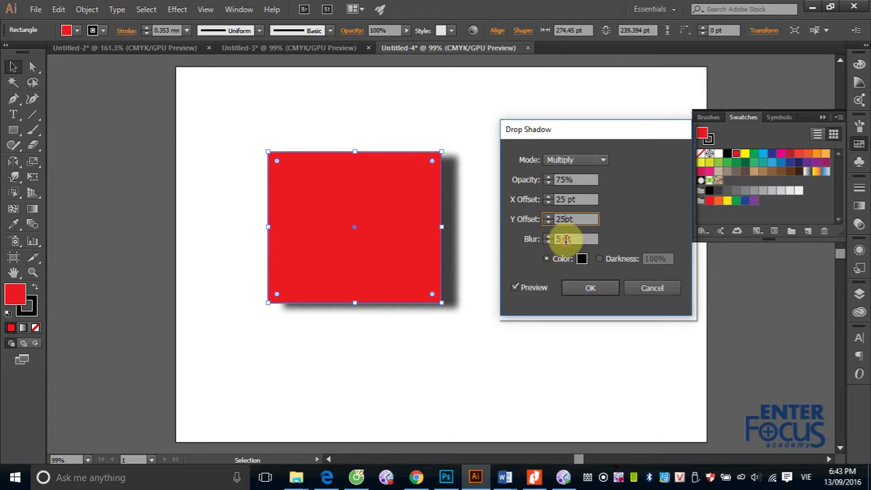
click(565, 239)
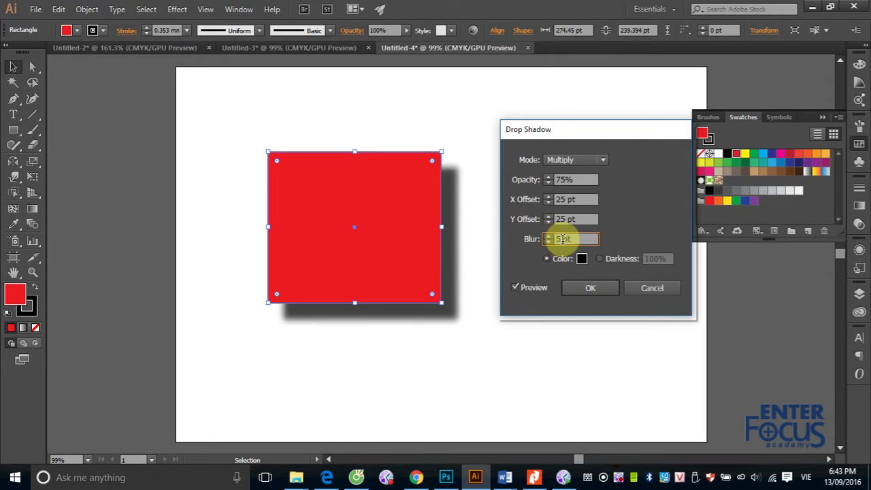
drag(562, 239, 554, 245)
text(20pt)
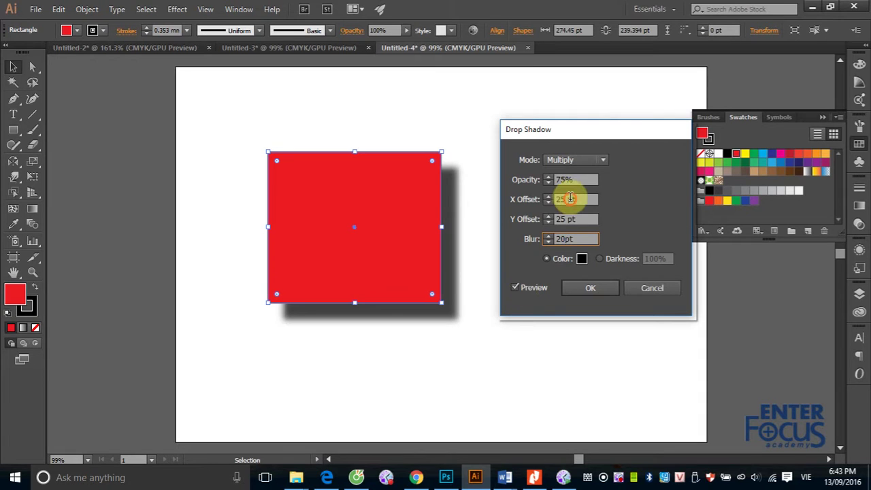
click(571, 198)
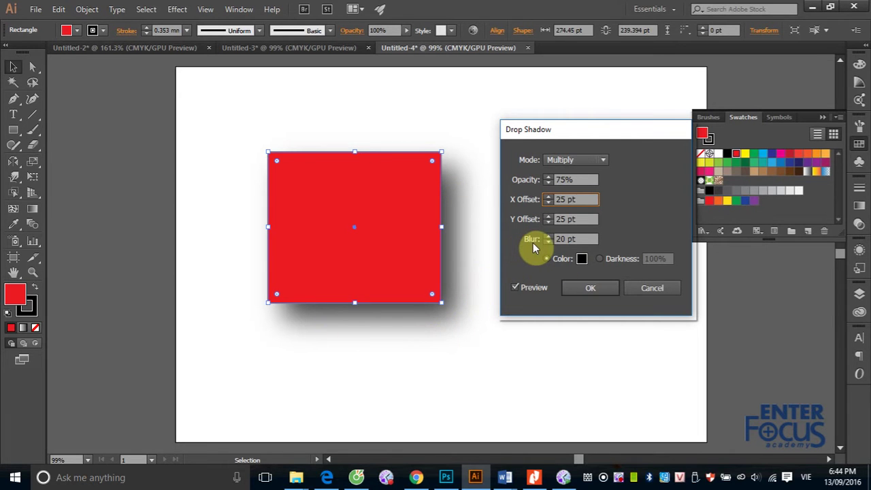
- Change the drop shadow colour to bright green 30F208 and apply the shadow
click(581, 261)
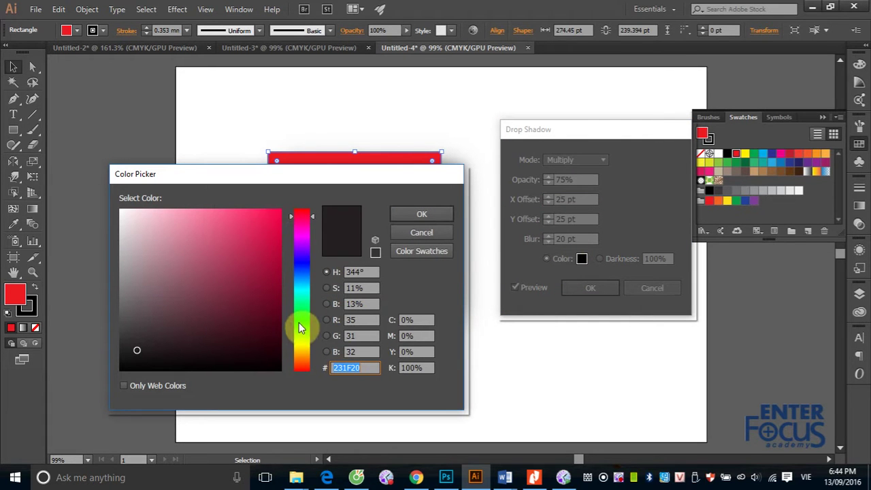
click(302, 322)
click(276, 216)
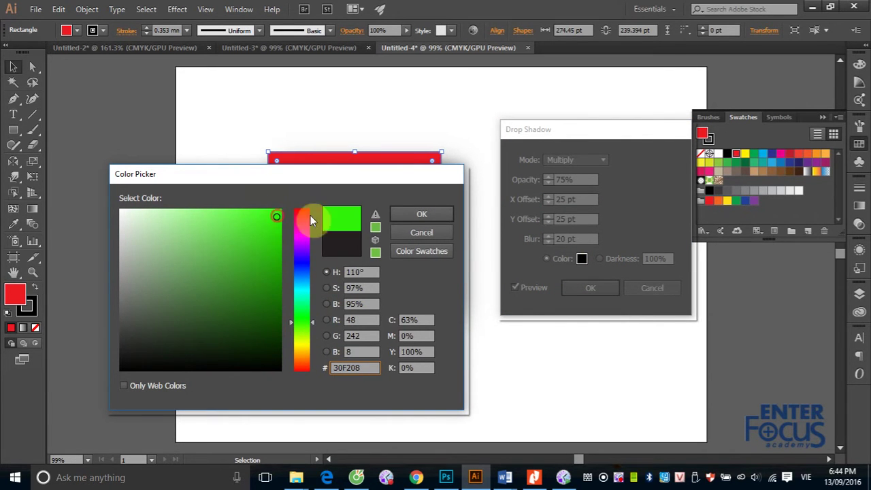
click(422, 214)
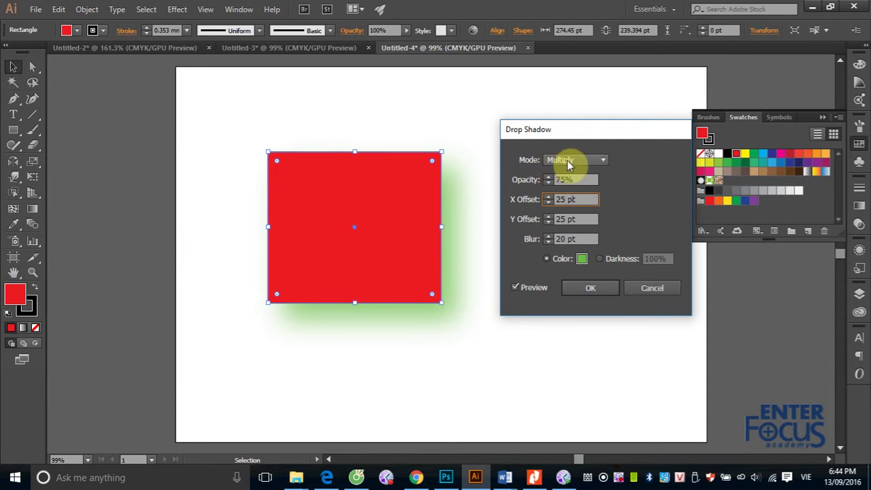
click(583, 290)
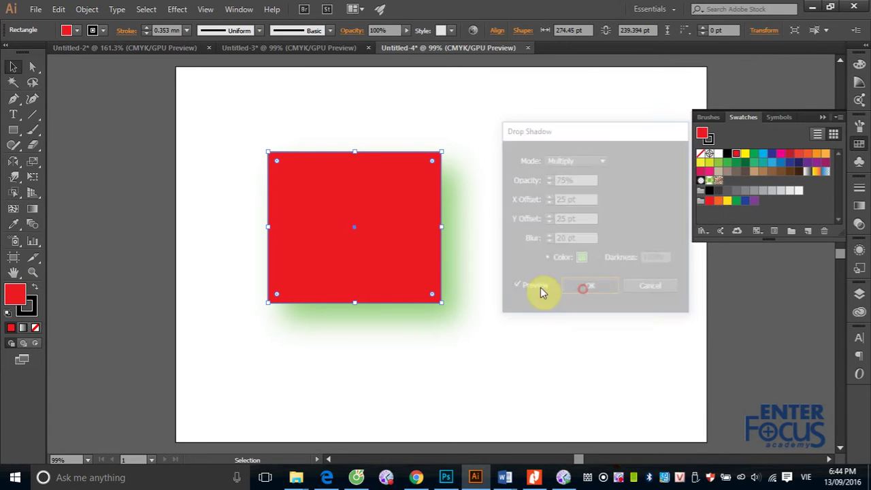
- Add a yellow rectangle behind the red one, overlapping its lower right, then reselect the red one
click(12, 130)
drag(532, 207, 336, 352)
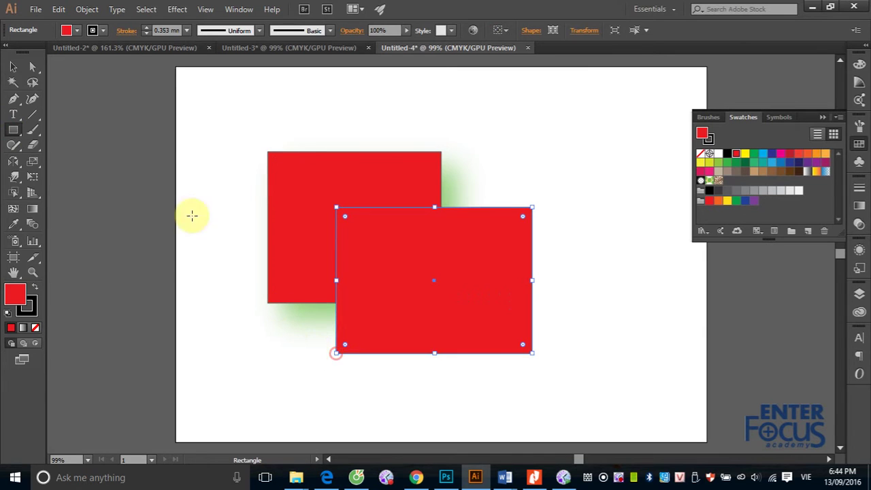
click(13, 67)
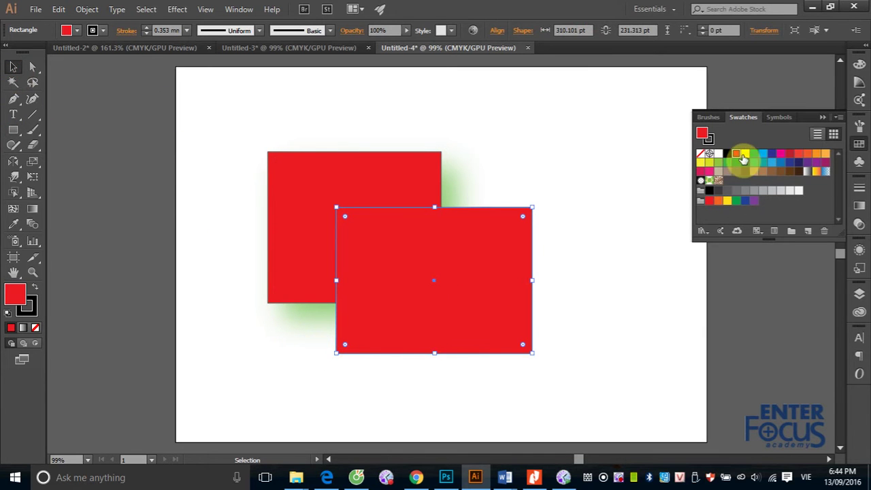
click(746, 153)
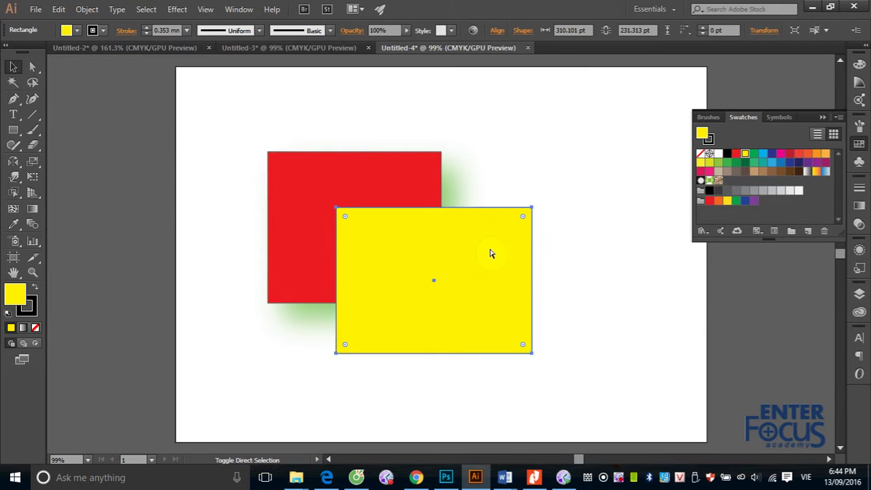
key(ctrl+bracketleft)
click(516, 134)
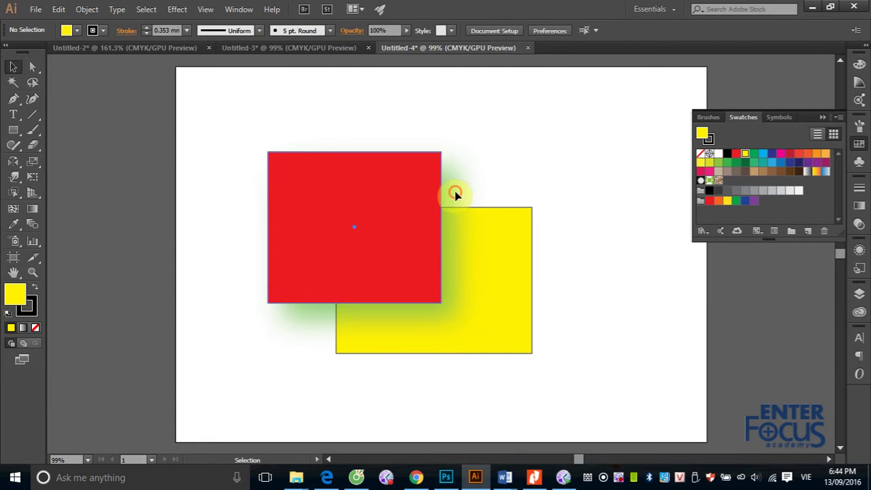
click(455, 192)
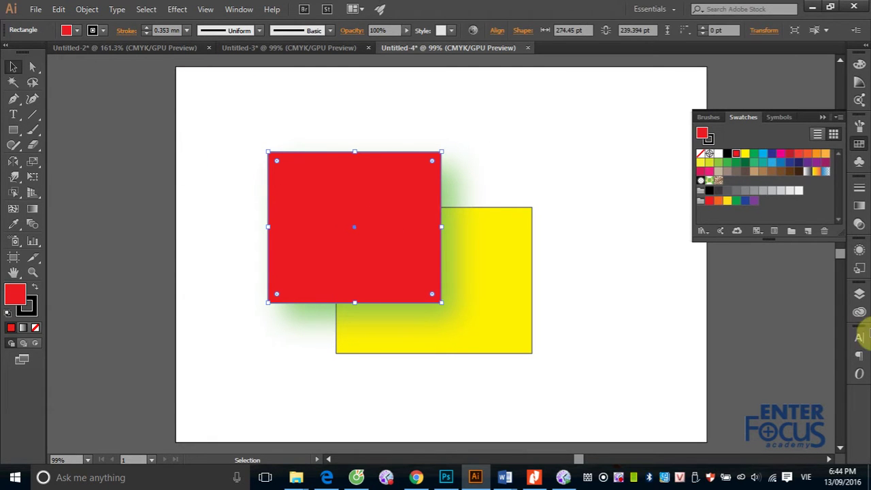
- Reopen the red rectangle's Drop Shadow from the Appearance panel and preview it in Screen mode
drag(859, 252, 690, 249)
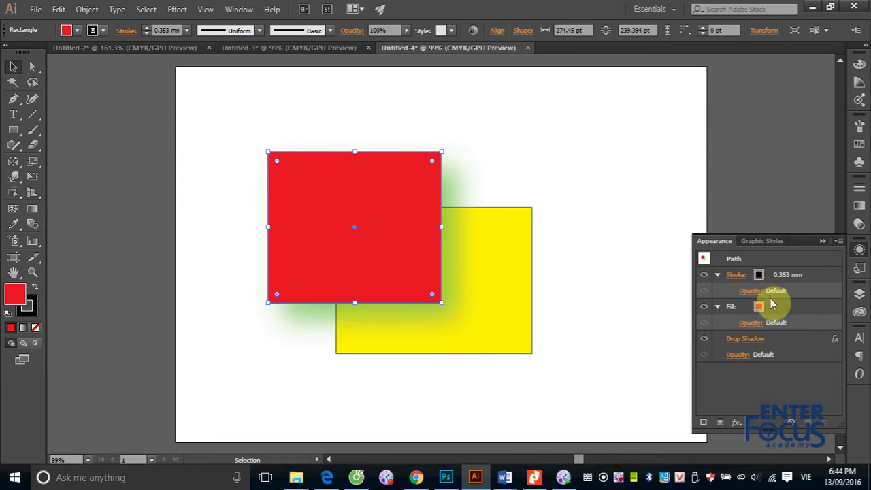
click(748, 340)
drag(611, 131, 701, 126)
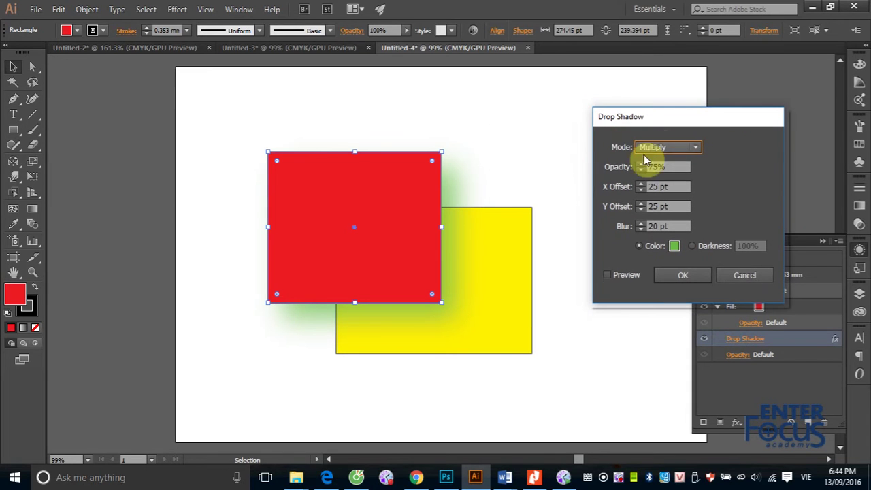
click(699, 149)
click(676, 194)
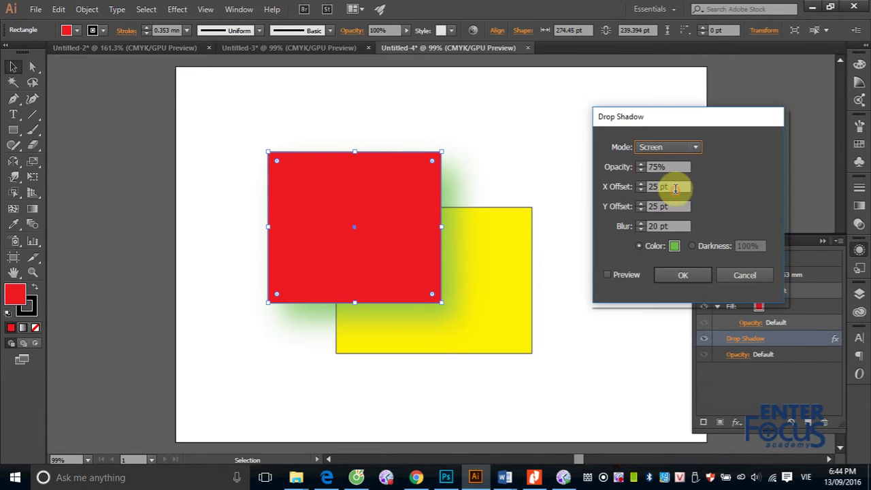
click(607, 276)
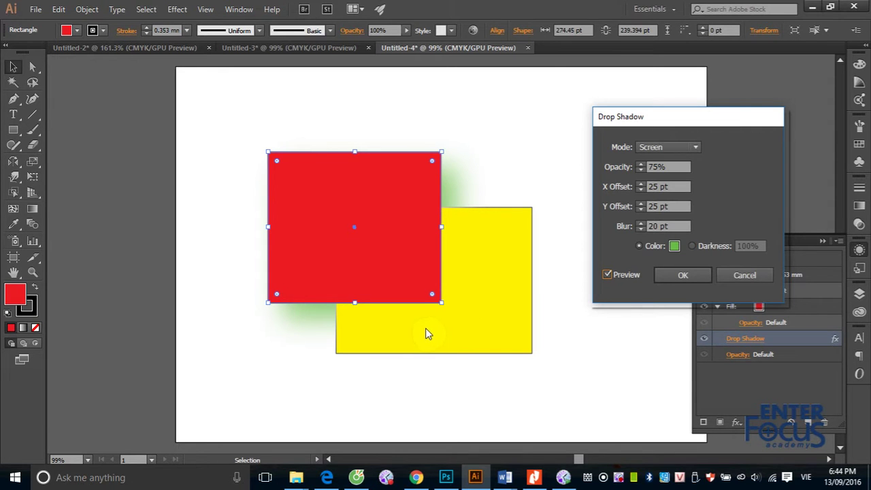
- Try the Overlay and Color Burn blend modes, then keep Multiply and apply the shadow
click(695, 147)
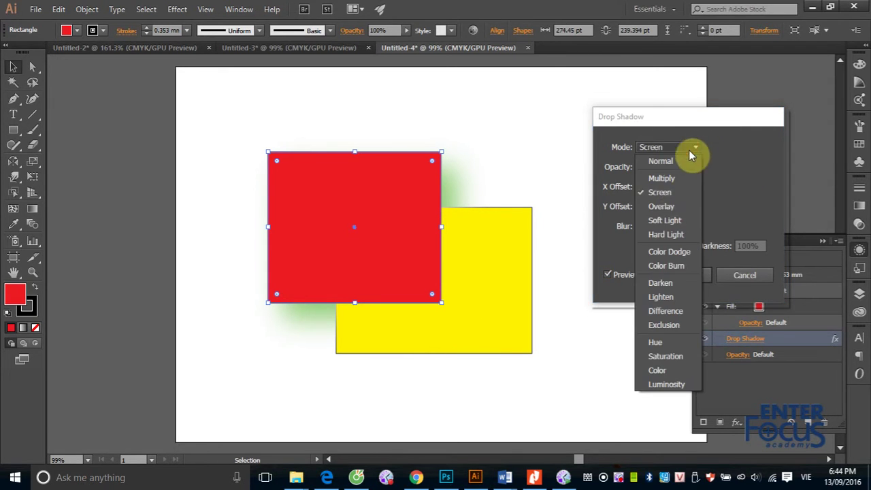
click(669, 213)
click(605, 275)
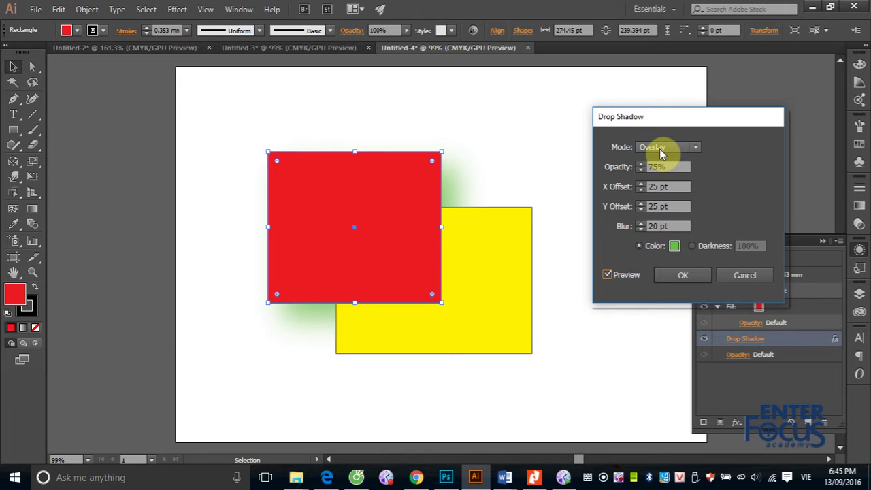
click(696, 150)
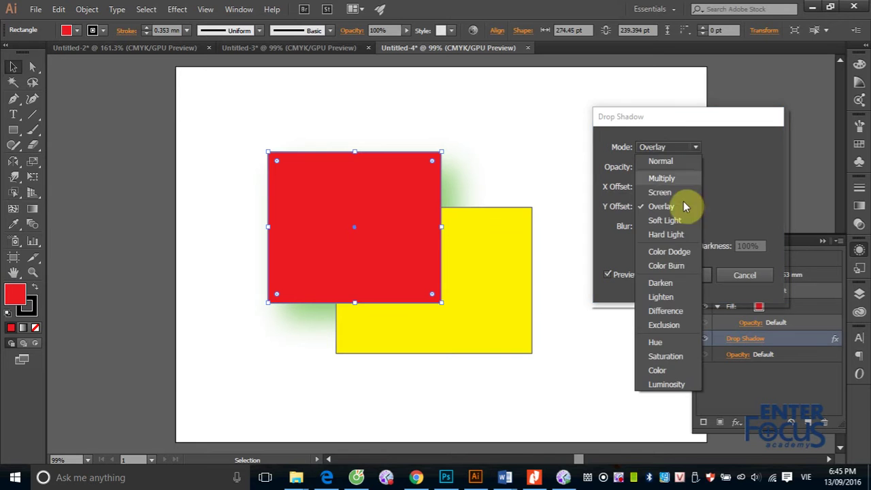
click(681, 267)
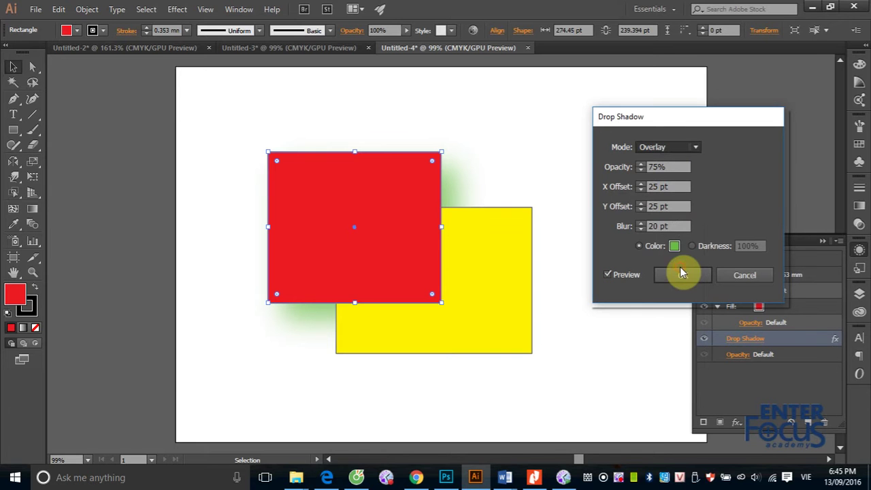
click(610, 274)
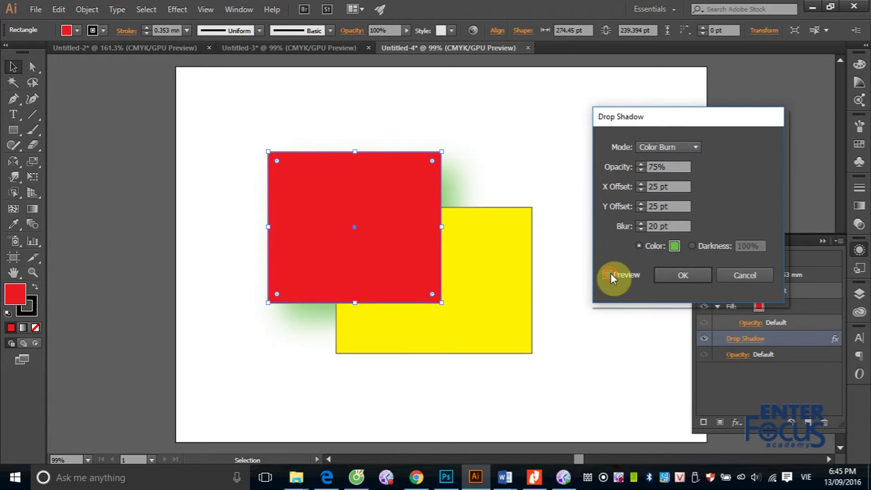
click(696, 148)
key(Escape)
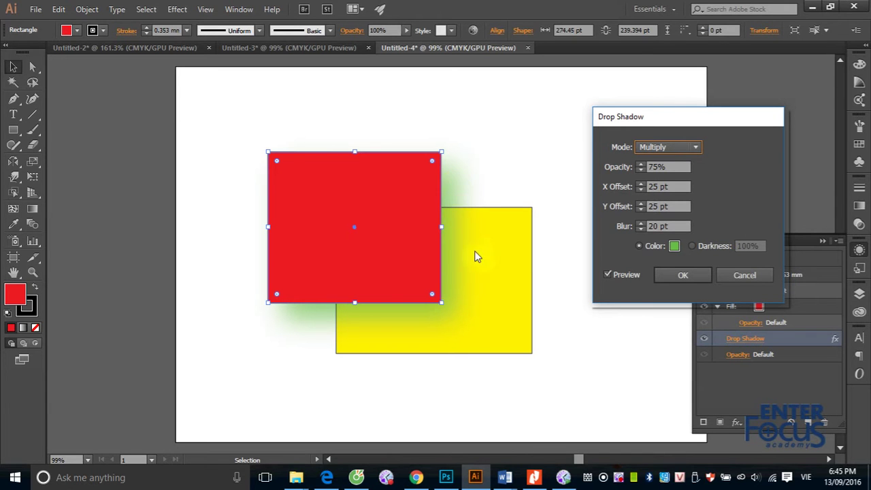
click(668, 276)
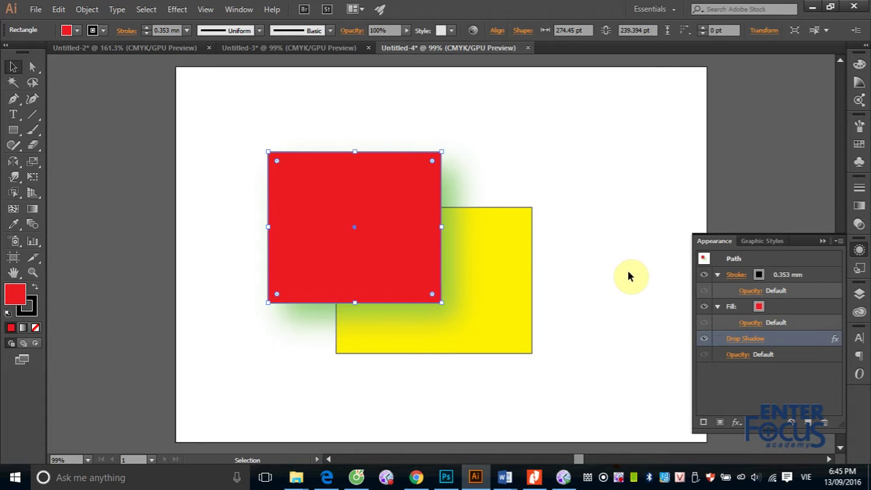
- Toggle the Drop Shadow's visibility off and on, then trash it from the Appearance panel and deselect
click(704, 339)
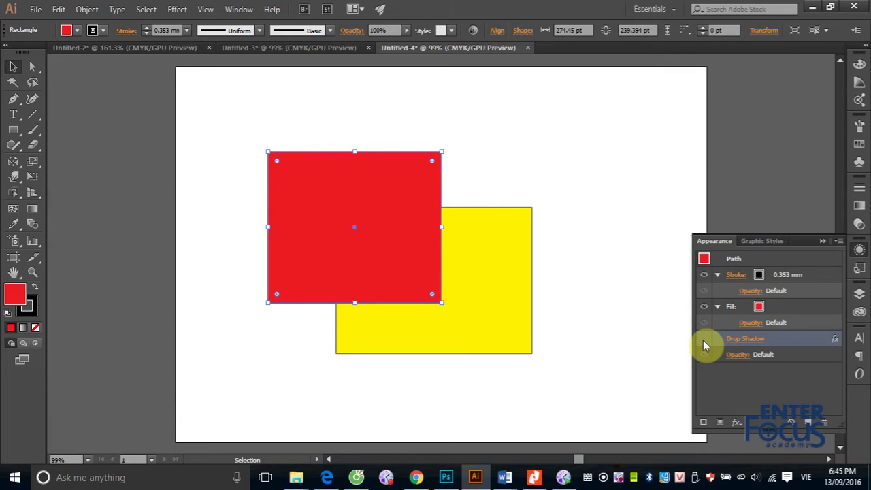
click(704, 339)
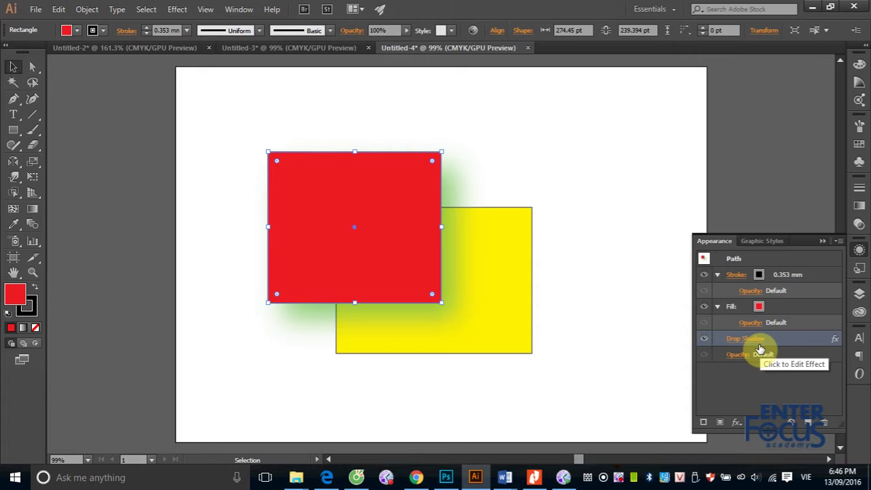
drag(815, 342, 824, 422)
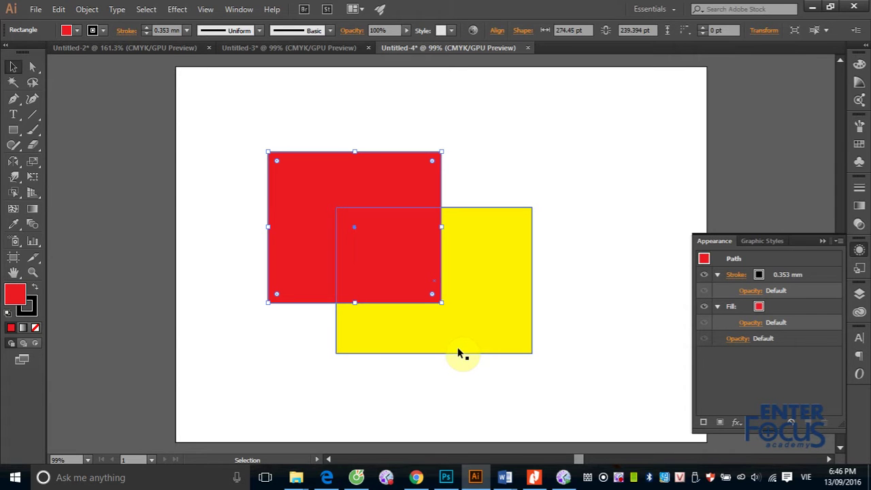
click(556, 166)
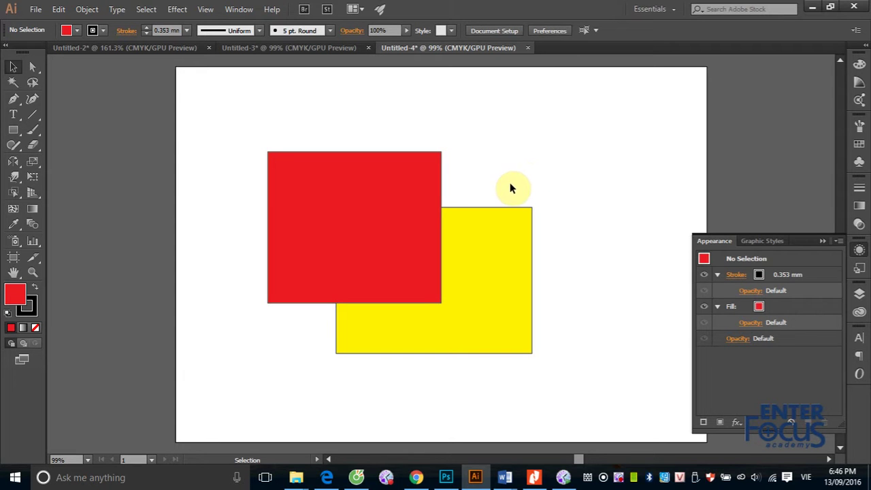
- Select the red rectangle and open, then cancel, the Rasterize effect dialog
click(361, 202)
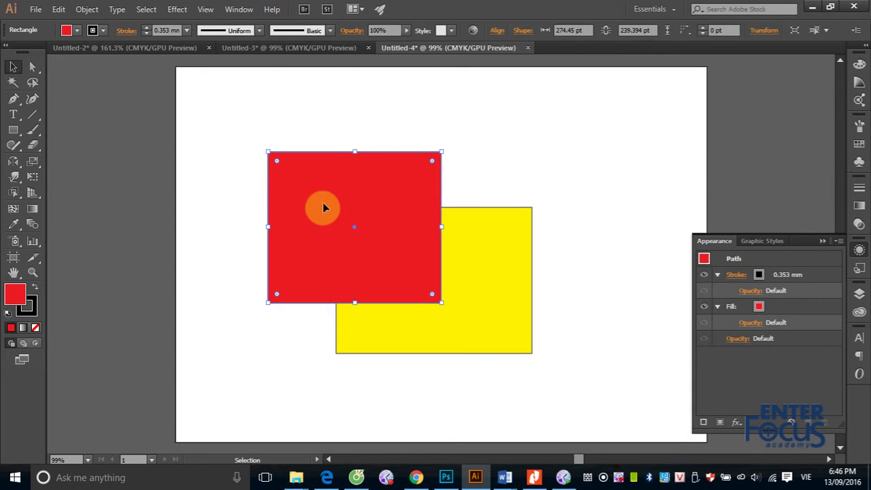
click(176, 9)
click(229, 146)
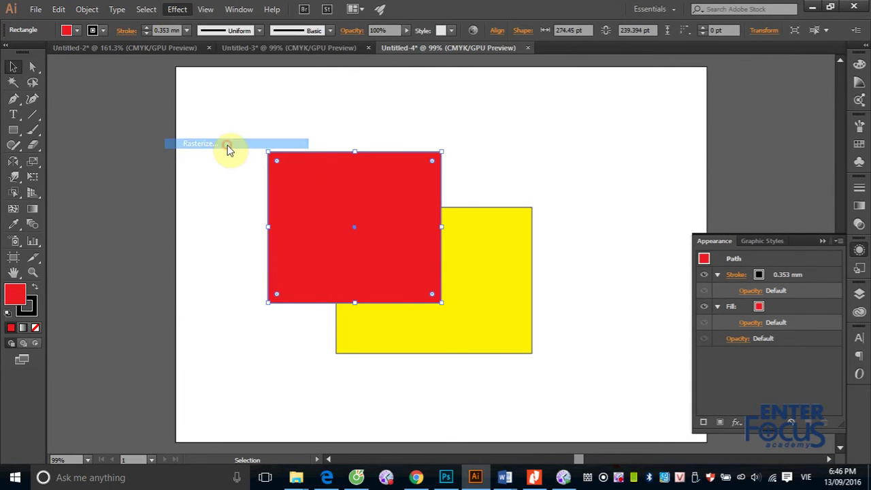
click(538, 323)
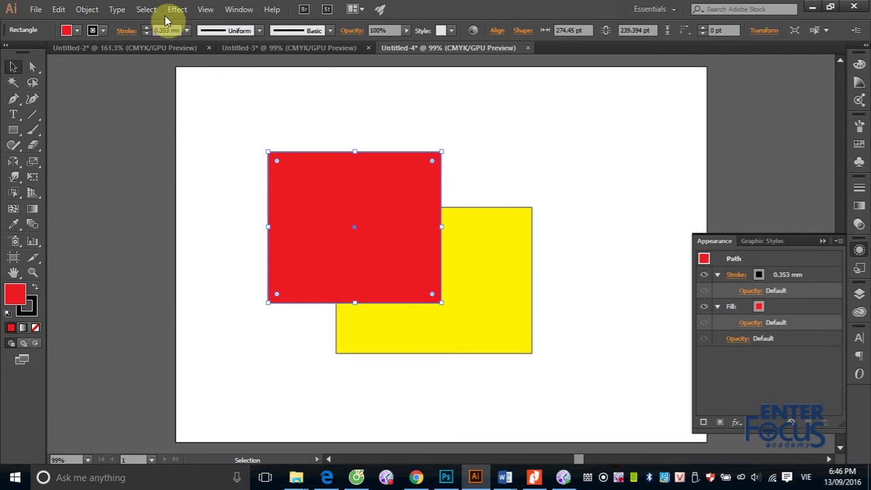
- Preview a 5 pt Stylize > Feather on the rectangle, then cancel it
click(175, 9)
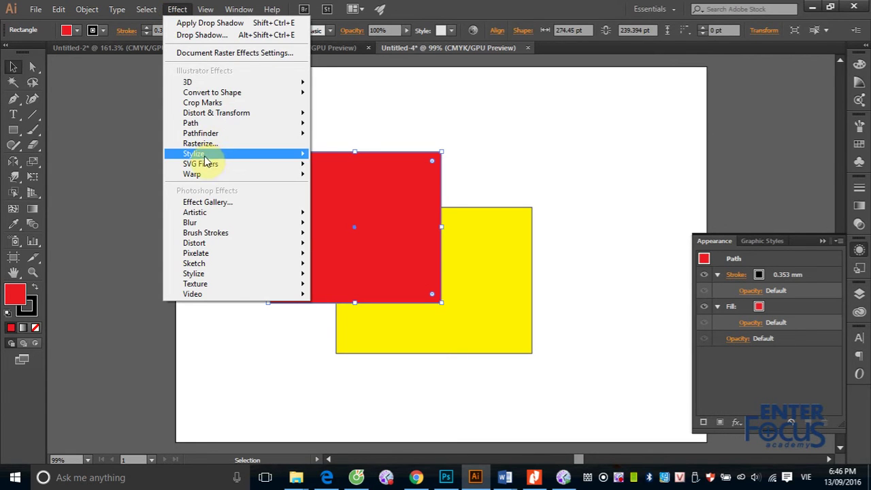
mouse_move(193, 154)
click(344, 172)
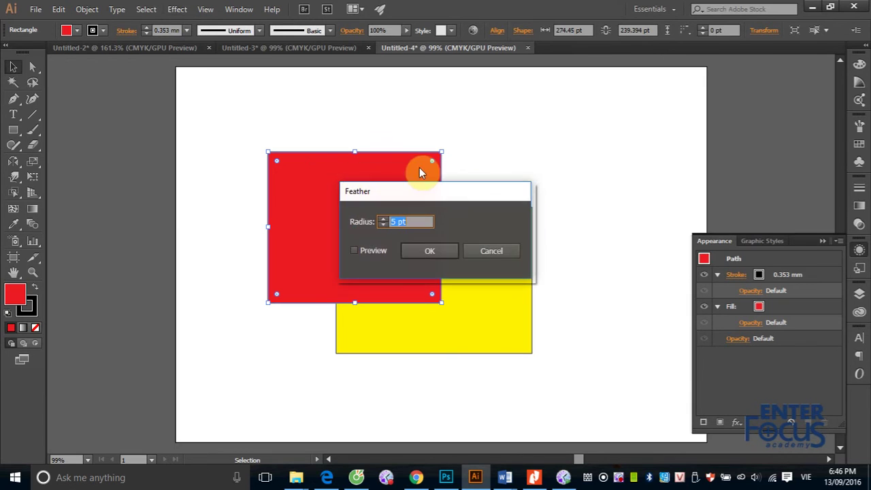
drag(458, 197, 642, 135)
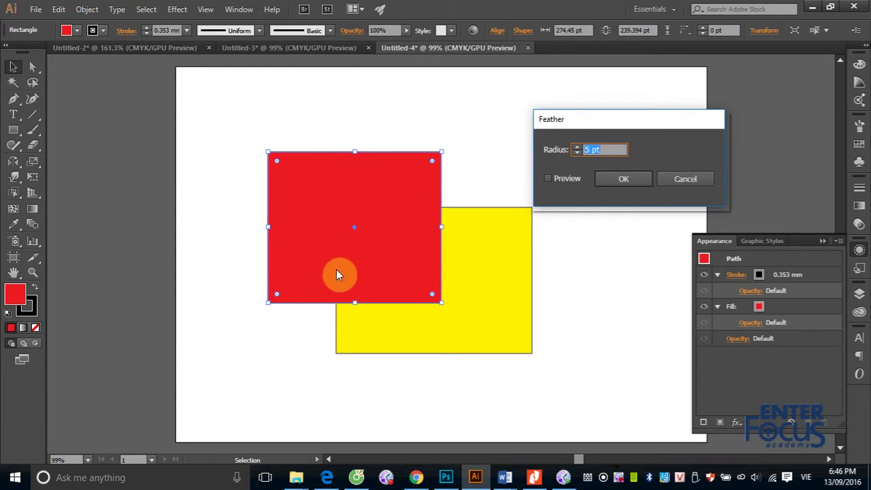
click(548, 178)
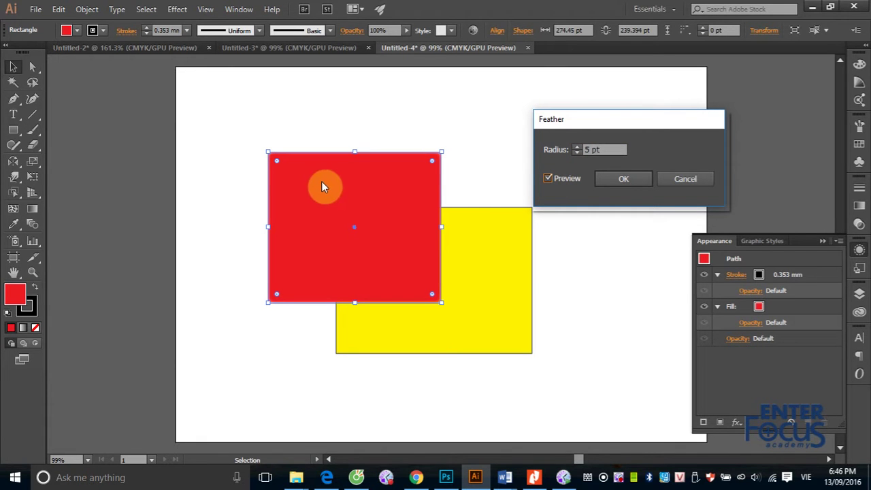
click(303, 157)
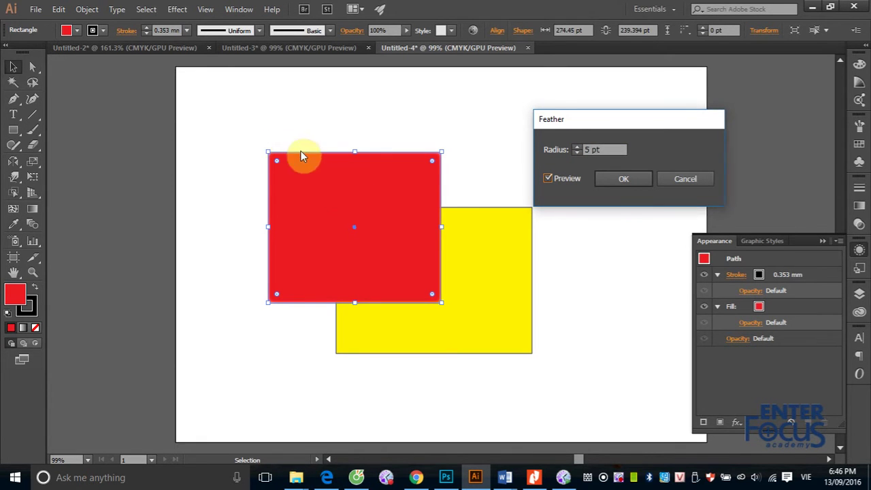
click(685, 179)
- Apply a Stylize > Feather with a 50 pt radius to the red rectangle
mouse_move(253, 136)
mouse_down()
mouse_move(273, 158)
mouse_move(529, 315)
mouse_up()
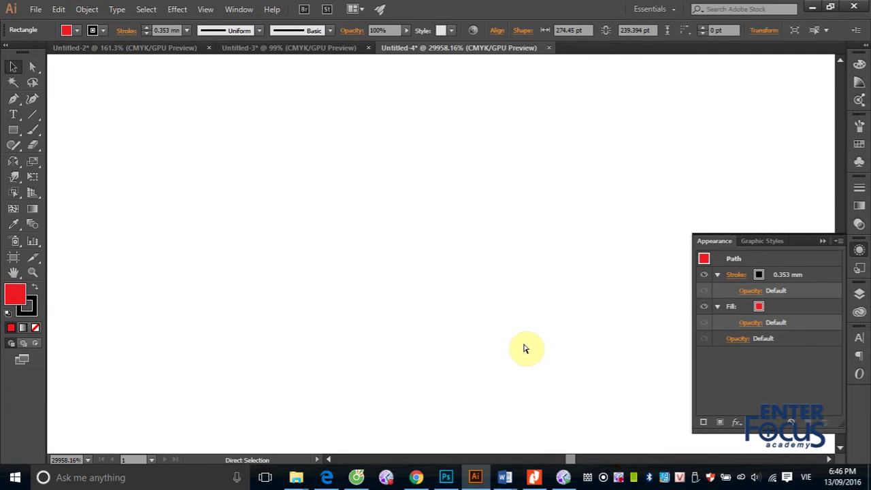
key(ctrl+minus)
key(ctrl+minus)
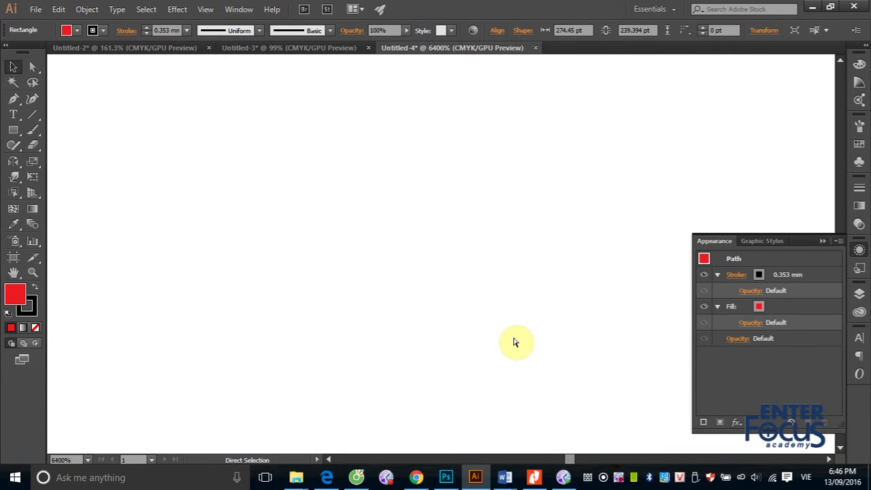
key(ctrl+minus)
key(ctrl+minus)
key(ctrl+minus)
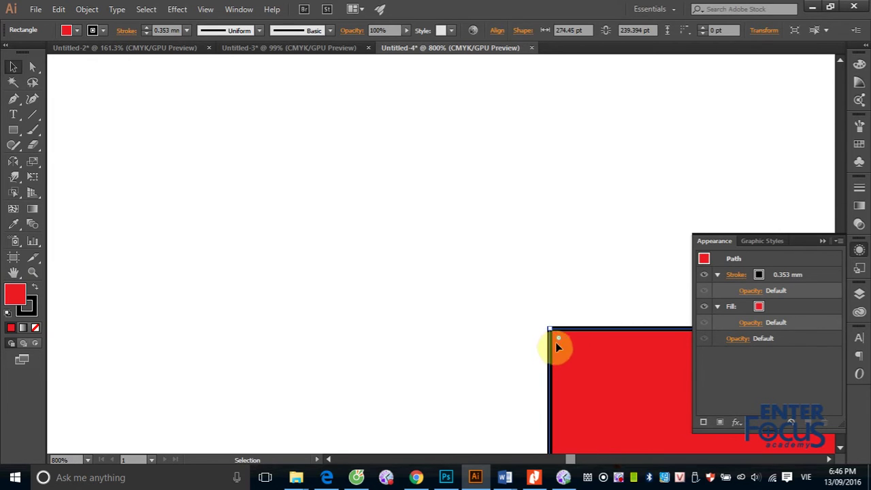
drag(535, 307, 632, 381)
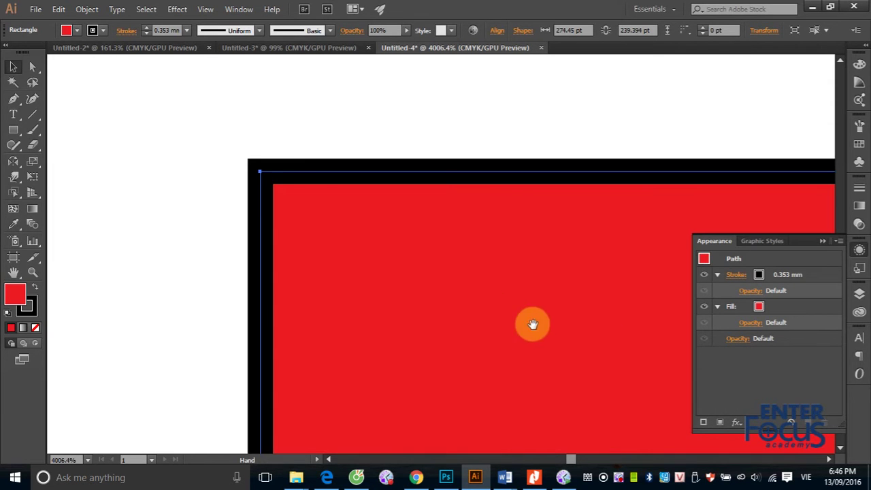
drag(533, 324, 468, 280)
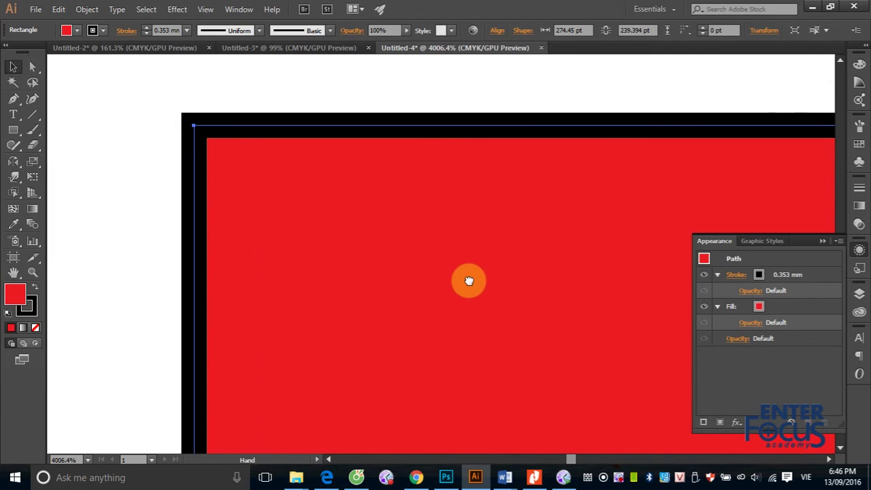
click(175, 14)
mouse_move(193, 154)
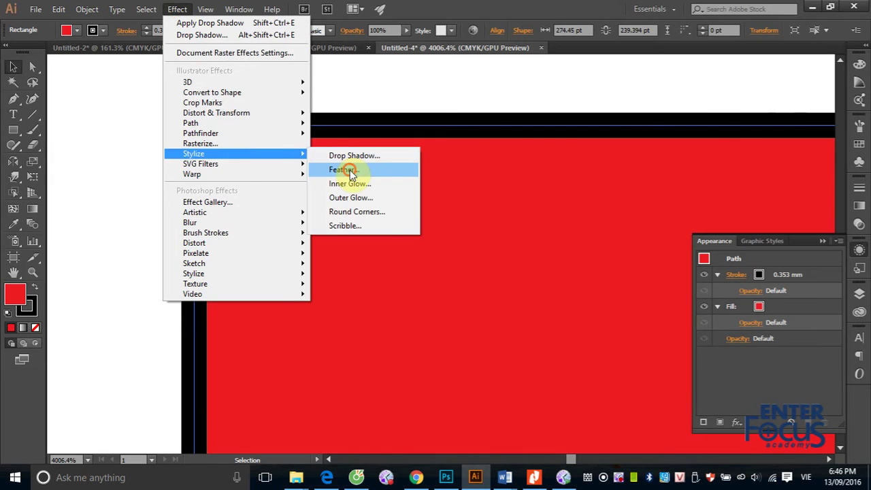
click(351, 174)
click(548, 179)
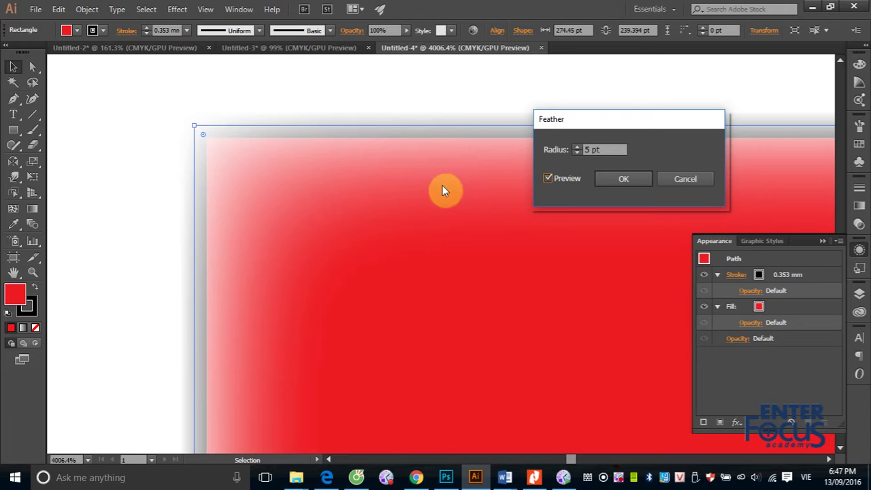
double_click(596, 151)
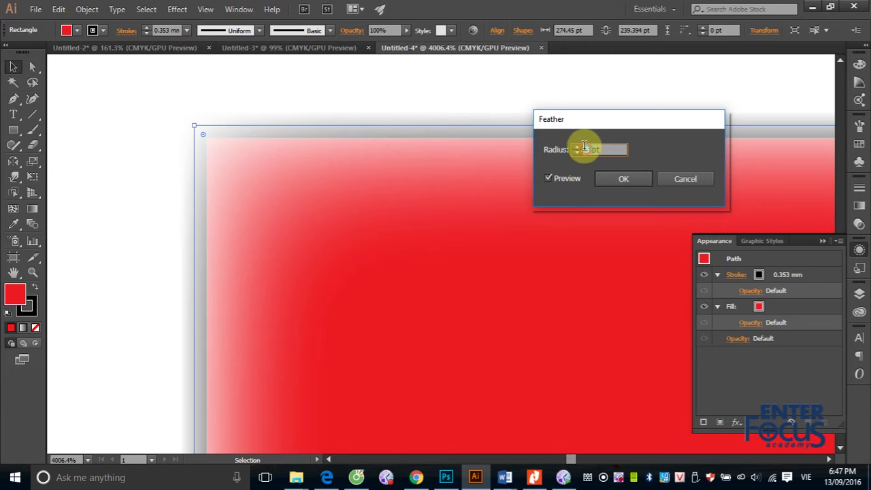
text(50pt)
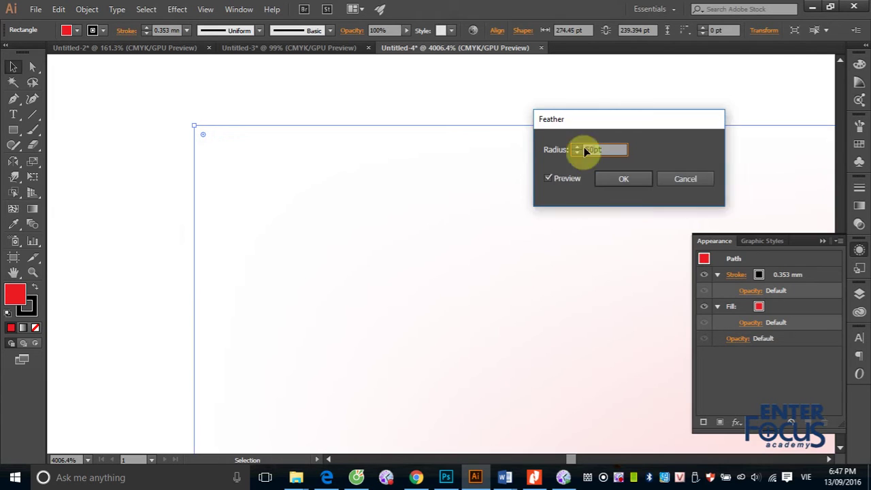
key(Return)
key(ctrl+minus)
key(ctrl+minus)
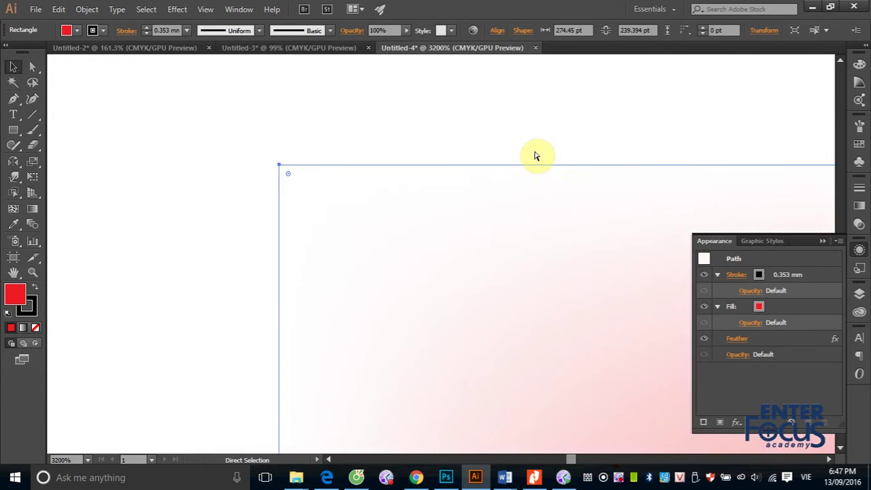
key(ctrl+minus)
key(ctrl+minus)
key(ctrl+minus)
key(ctrl+minus)
key(ctrl+minus)
key(ctrl+minus)
key(ctrl+minus)
key(ctrl+minus)
key(ctrl+minus)
key(ctrl+minus)
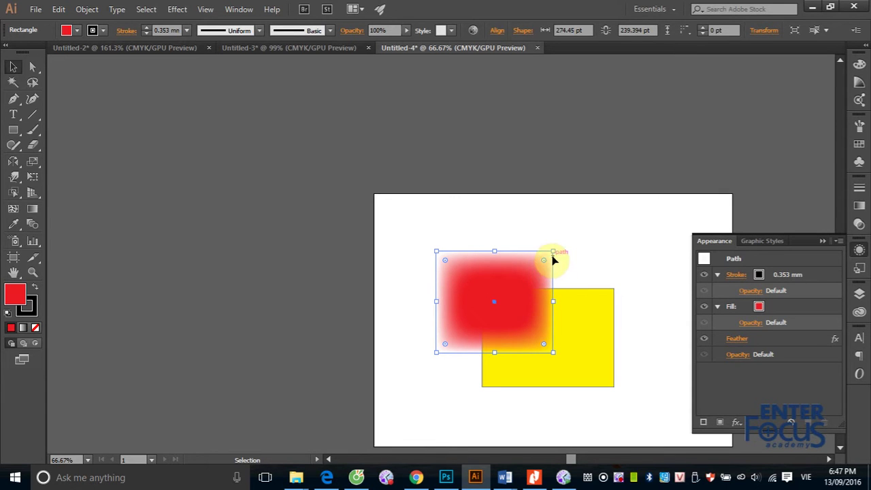
- Change the rectangle's Feather radius to 10 pt, then delete the Feather effect
click(590, 256)
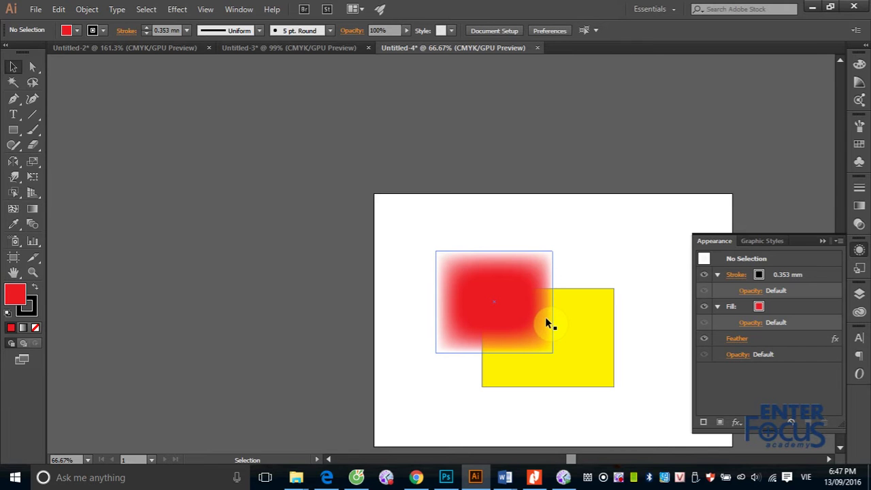
click(547, 323)
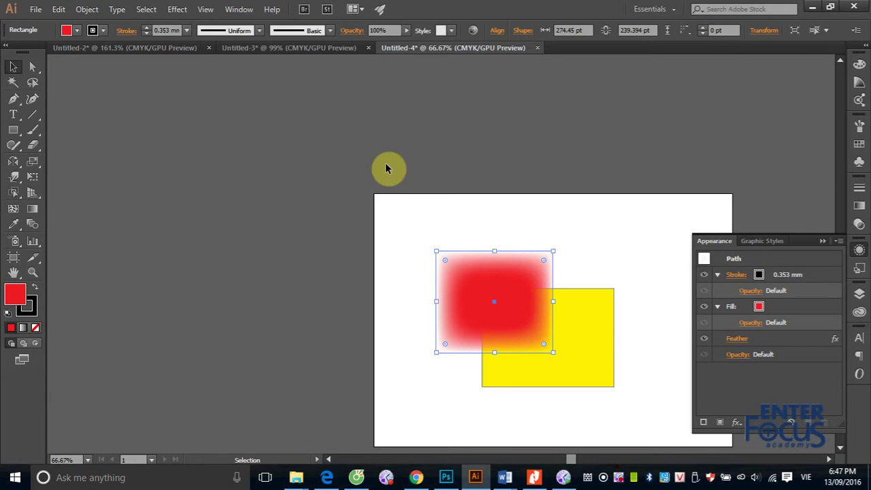
click(738, 340)
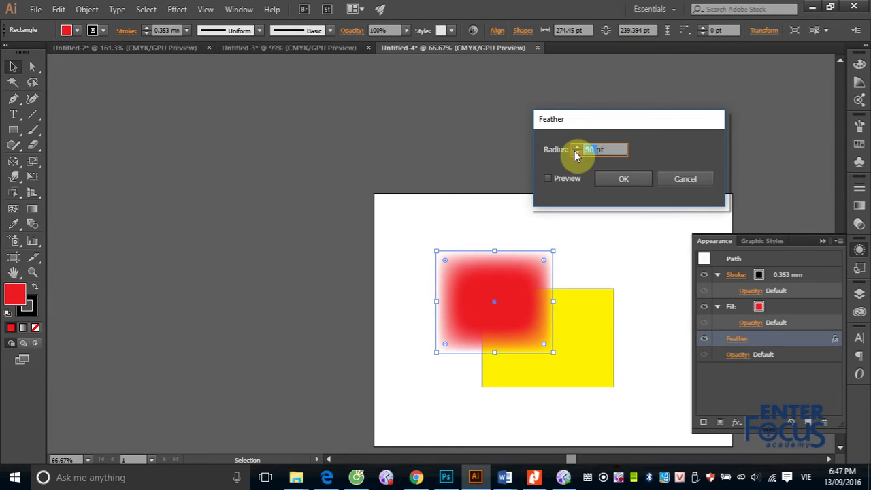
text(10pt)
click(548, 179)
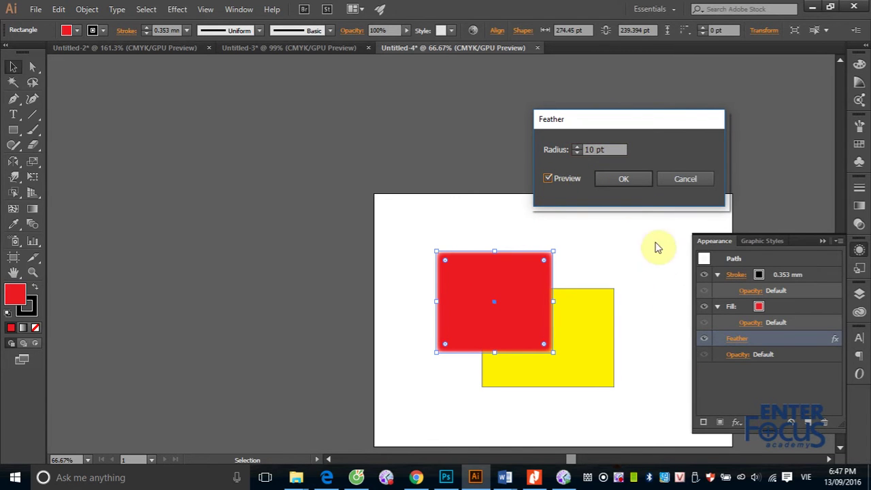
click(625, 180)
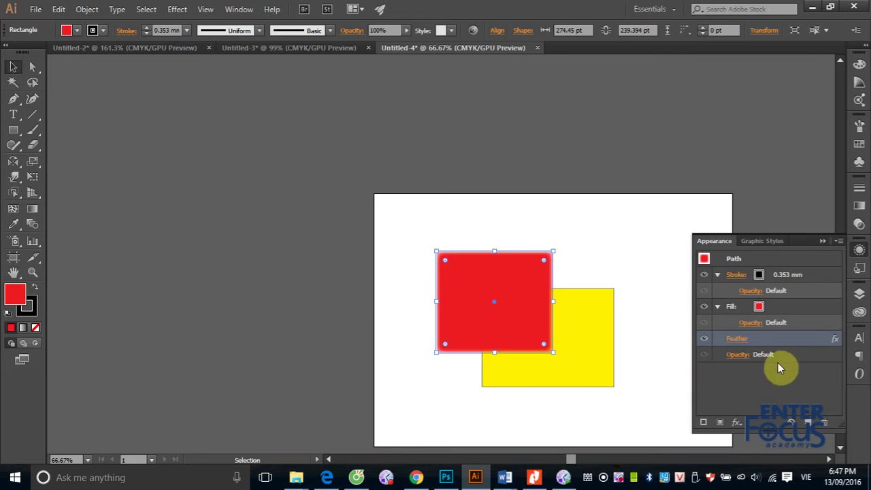
click(825, 423)
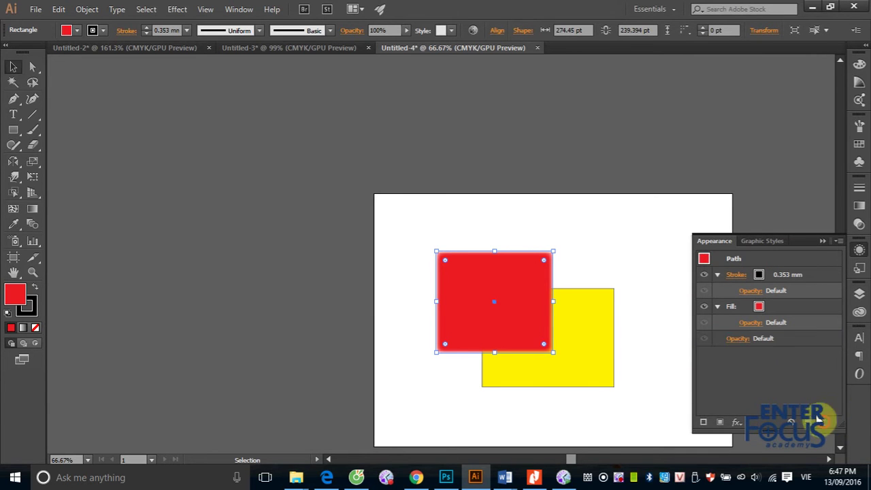
- Reselect the red rectangle and bring up the Inner Glow effect settings
click(649, 257)
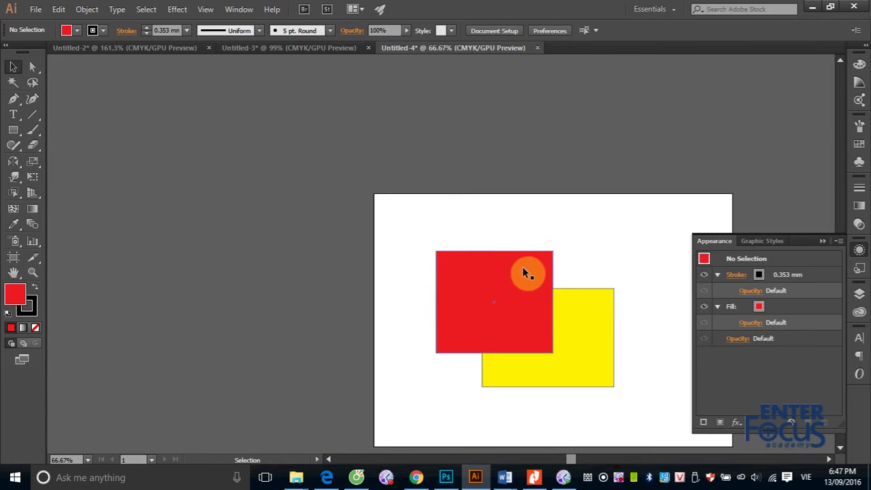
click(521, 267)
click(177, 9)
mouse_move(193, 154)
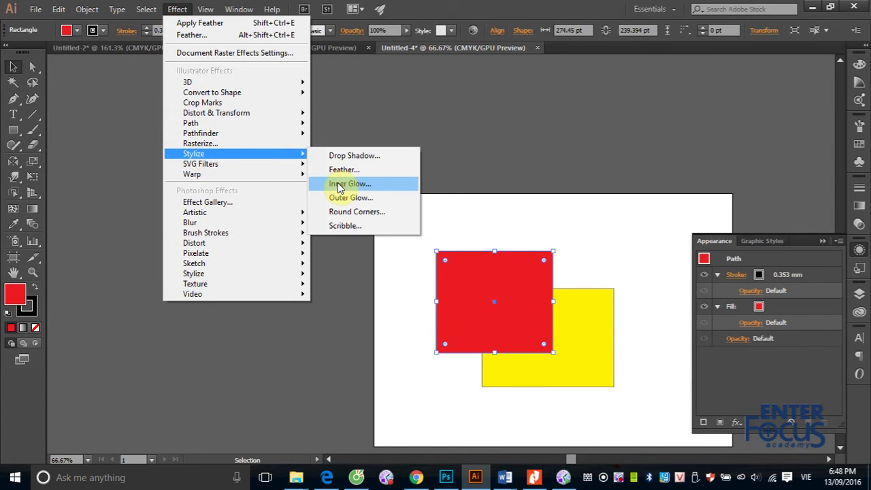
click(337, 184)
- Preview the inner glow, cancel it, then zoom into where the red and yellow rectangles meet
drag(470, 166, 275, 183)
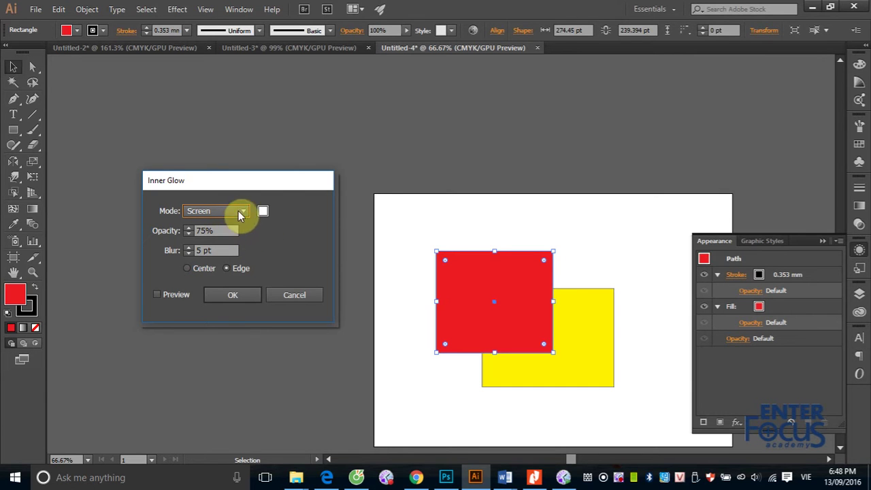
click(155, 295)
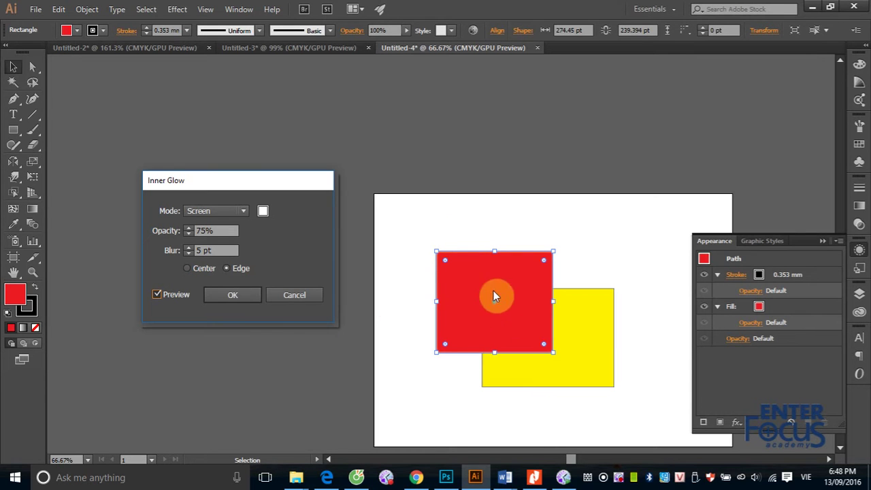
click(295, 295)
key(space)
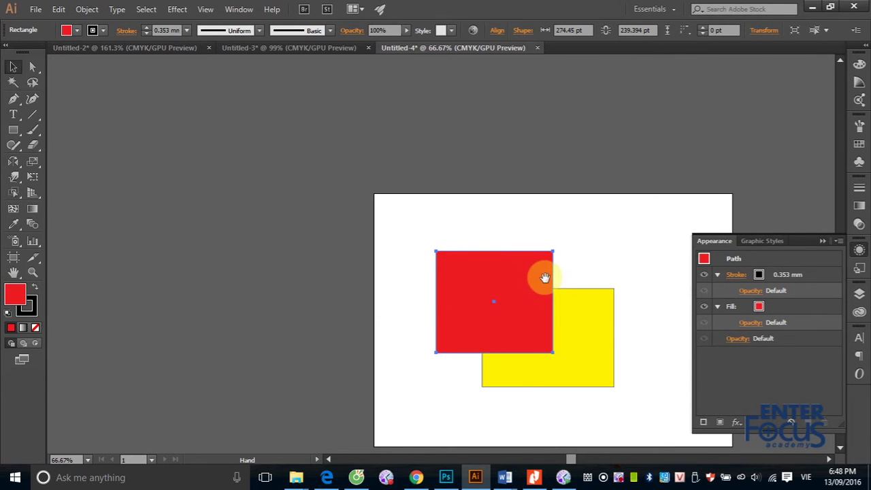
drag(517, 250, 586, 337)
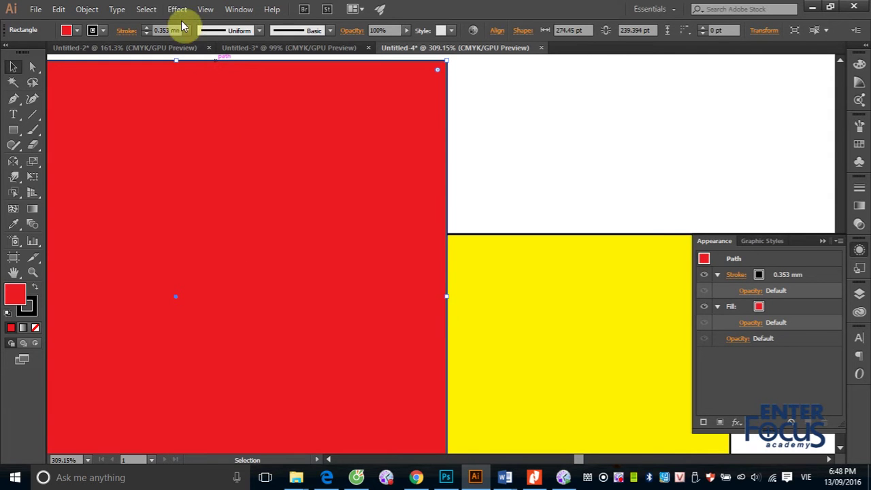
- Back out of Rasterize and preview Inner Glow on the red rectangle
click(177, 10)
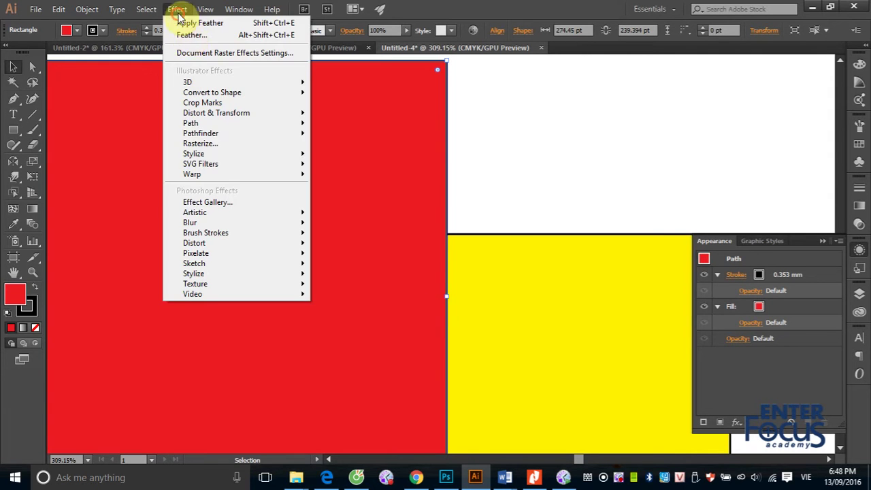
click(233, 143)
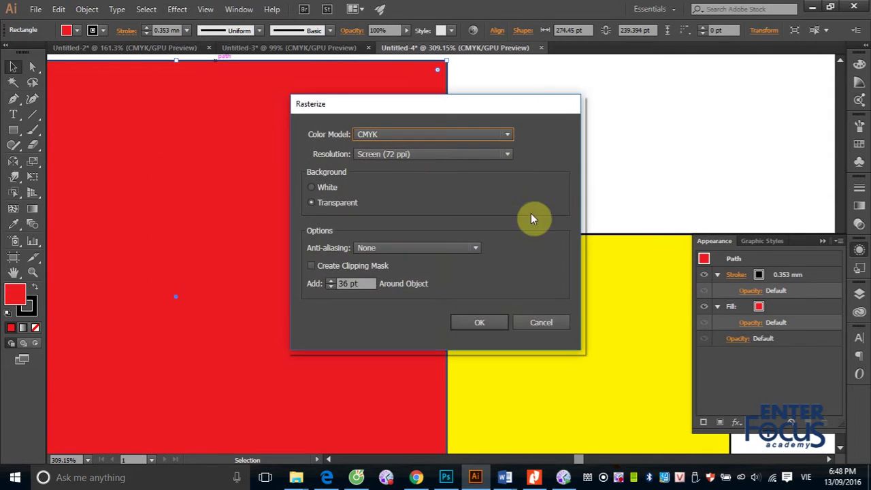
click(524, 318)
click(177, 9)
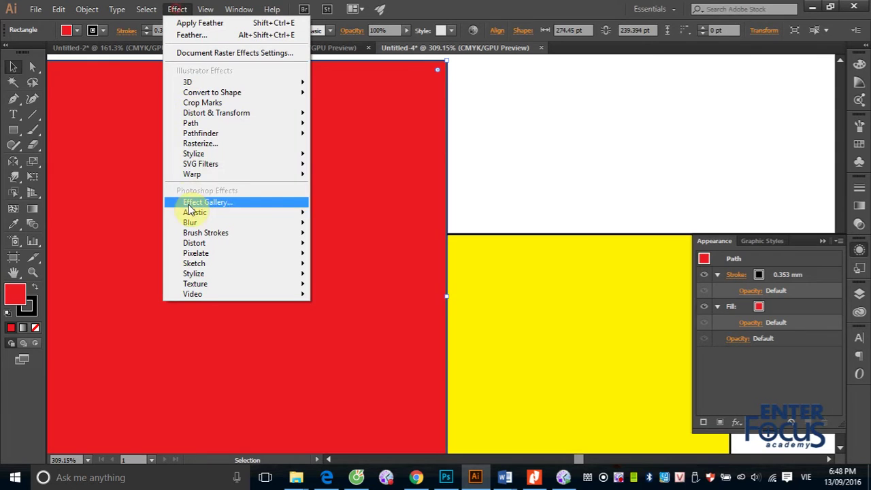
mouse_move(194, 153)
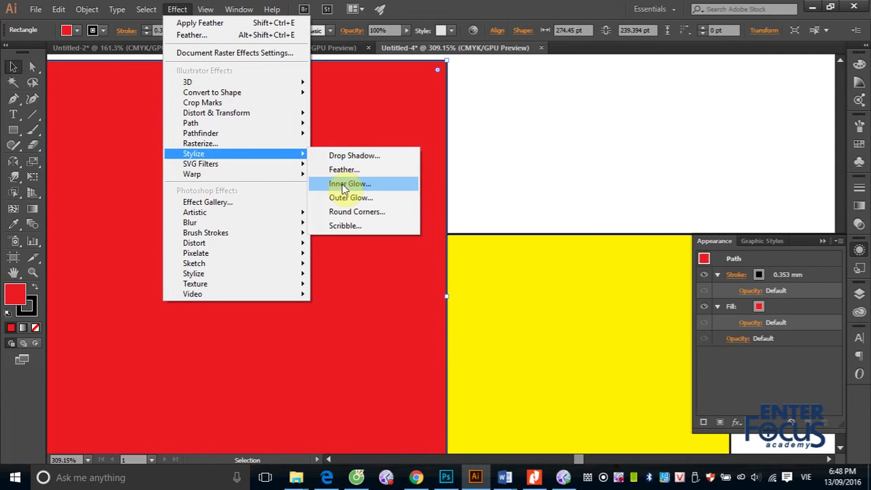
click(343, 185)
drag(267, 182, 236, 187)
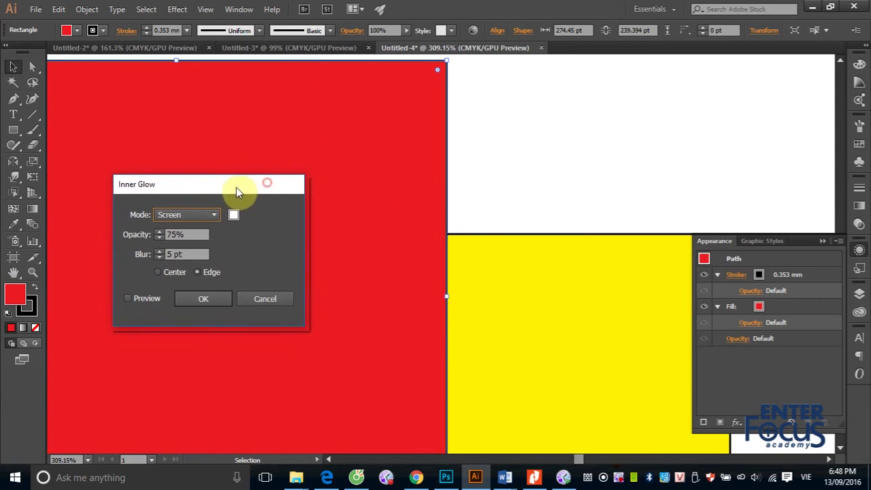
click(126, 299)
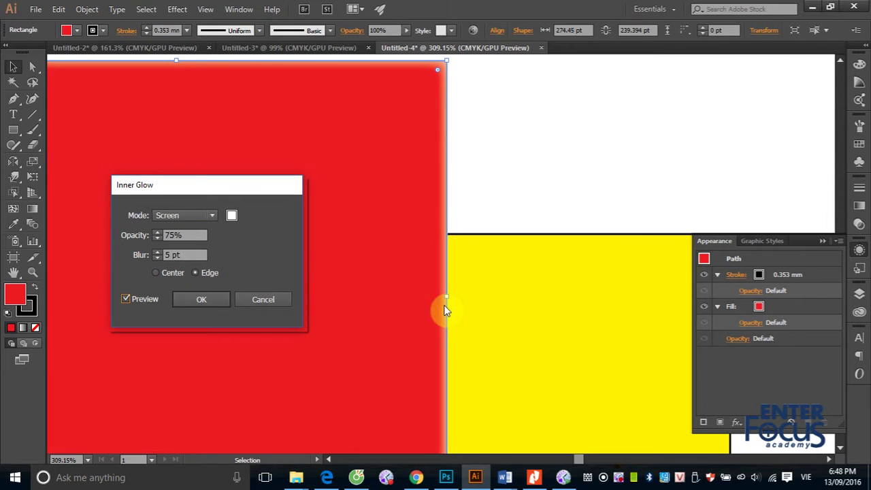
- Raise the inner glow blur to 20 pt, then to 50 pt, refreshing the preview
double_click(167, 255)
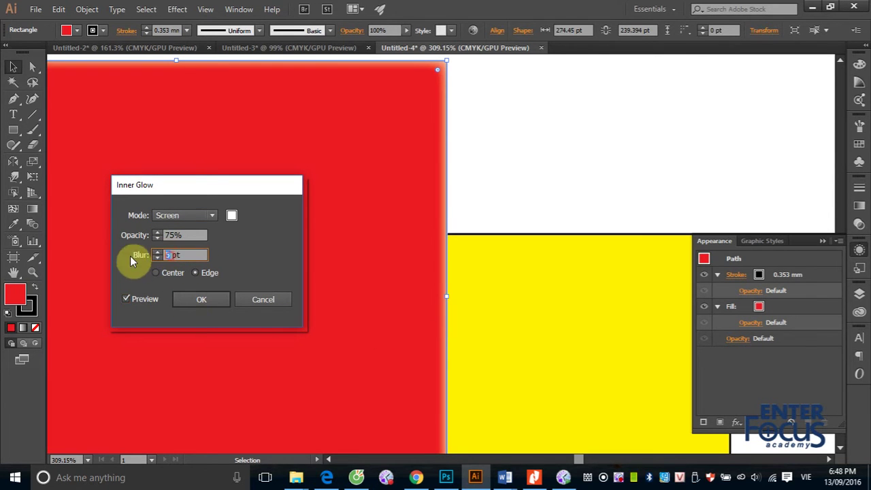
text(20)
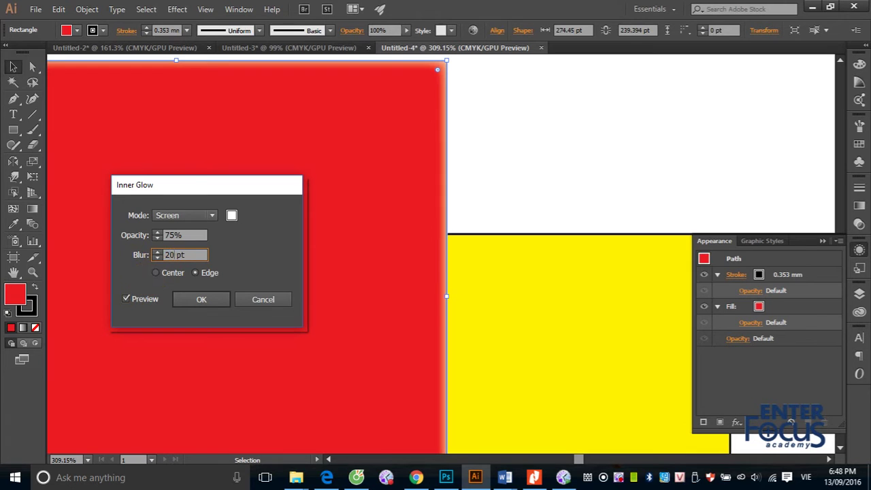
click(138, 305)
click(128, 299)
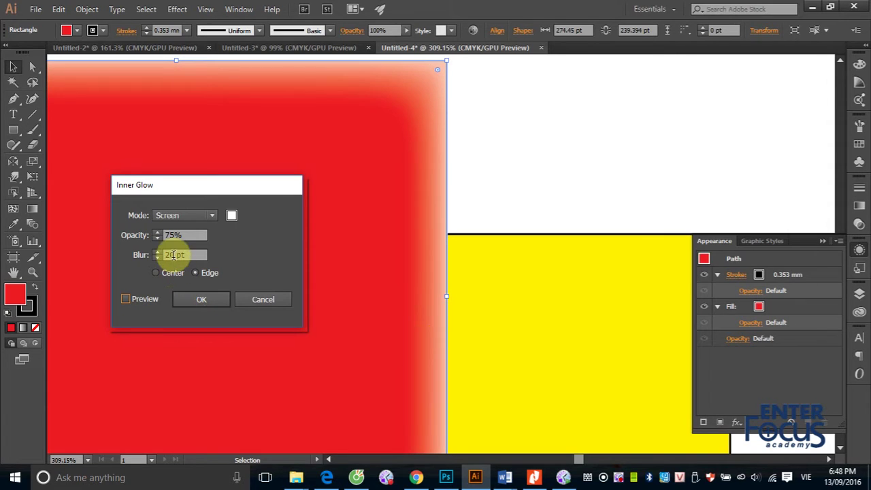
drag(174, 255, 133, 255)
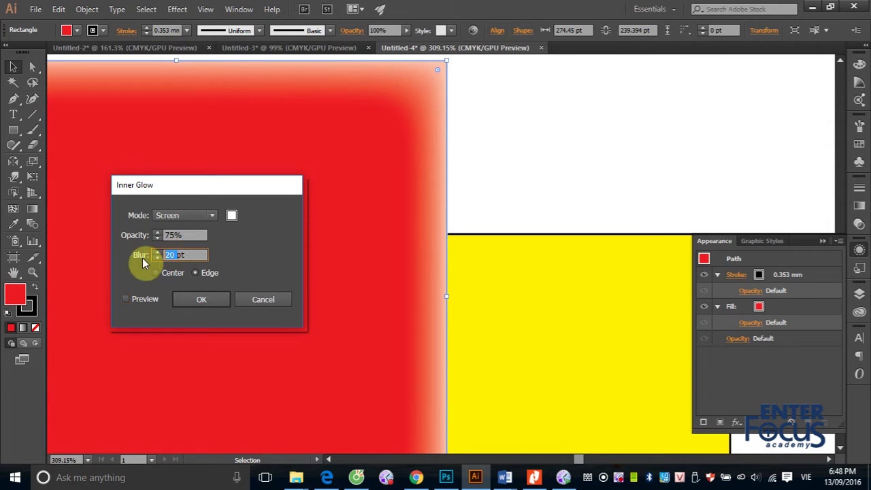
text(5pt0)
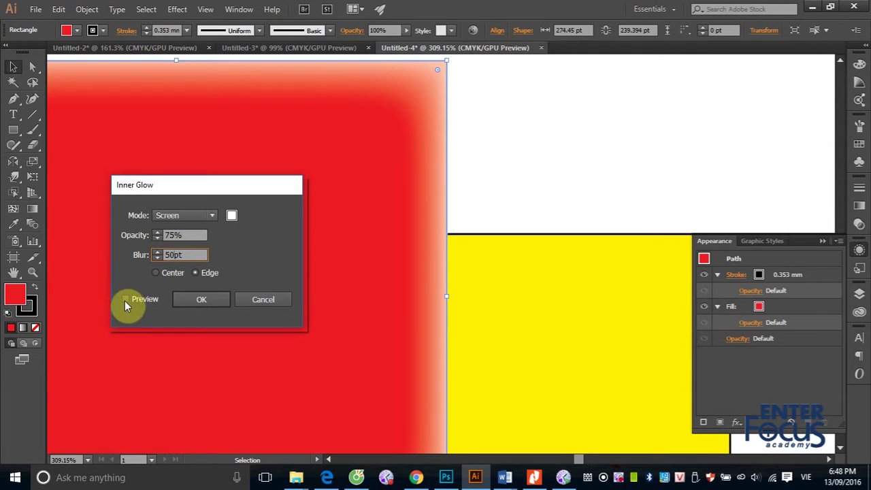
click(126, 300)
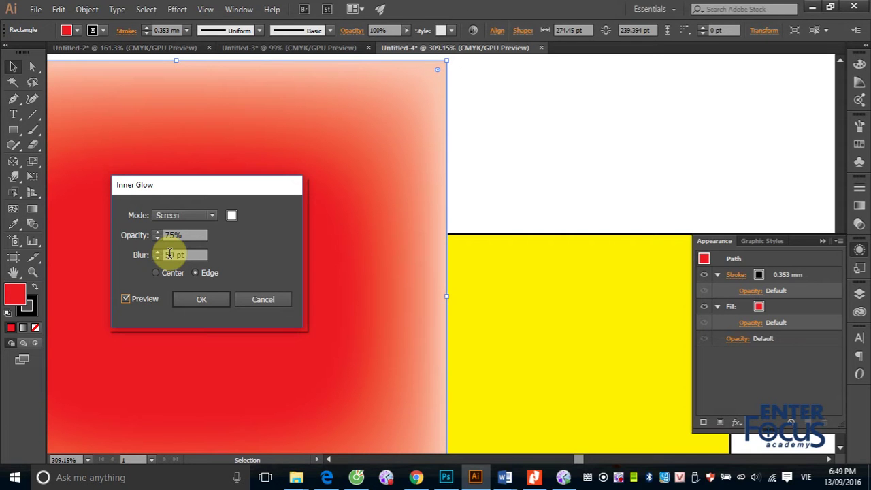
- Switch the inner glow source to Center and bring up the Color Picker for the glow colour
click(156, 272)
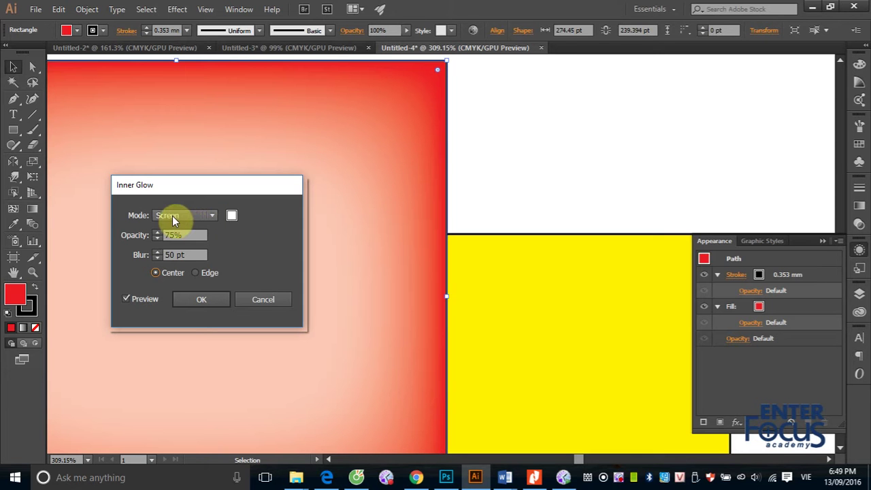
click(232, 215)
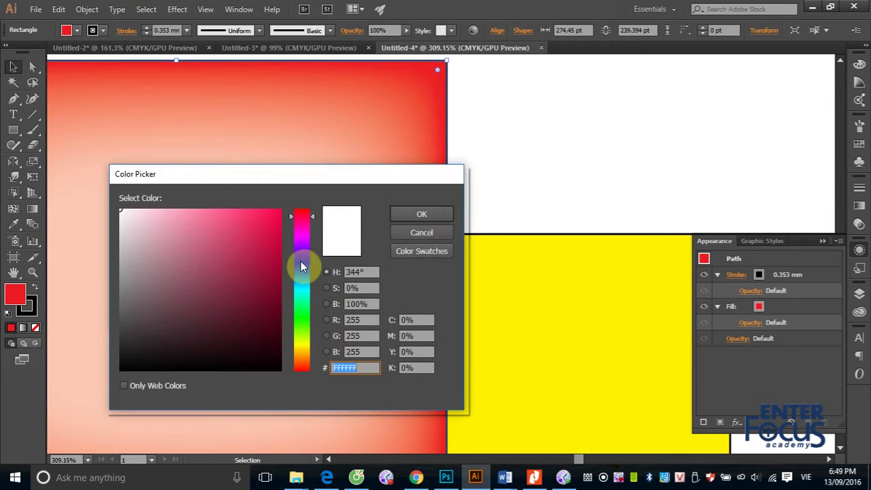
- Pick a bright yellow as the inner glow colour
click(302, 347)
click(277, 214)
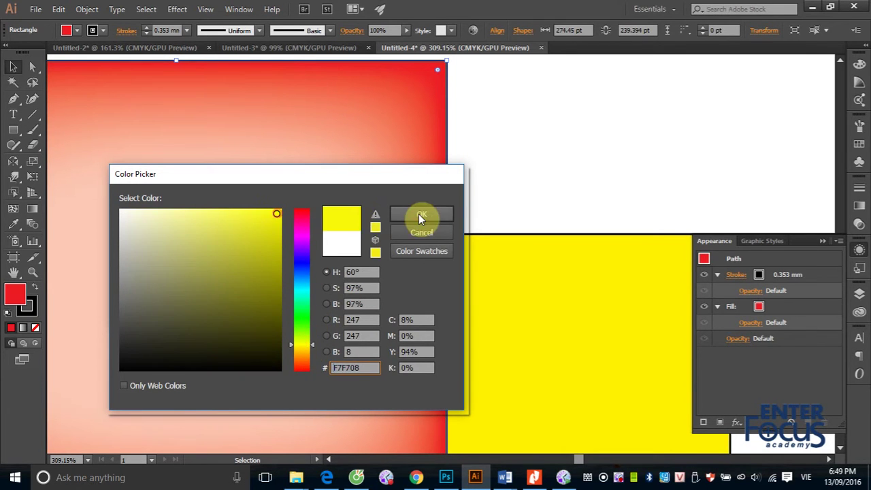
click(422, 214)
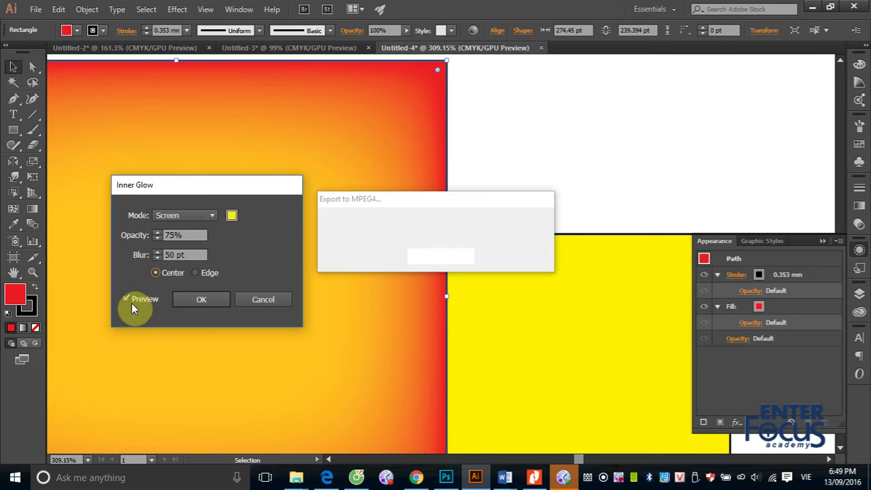
- Try Multiply, Overlay and Soft Light blending, then apply the glow in Screen mode
click(215, 215)
click(187, 247)
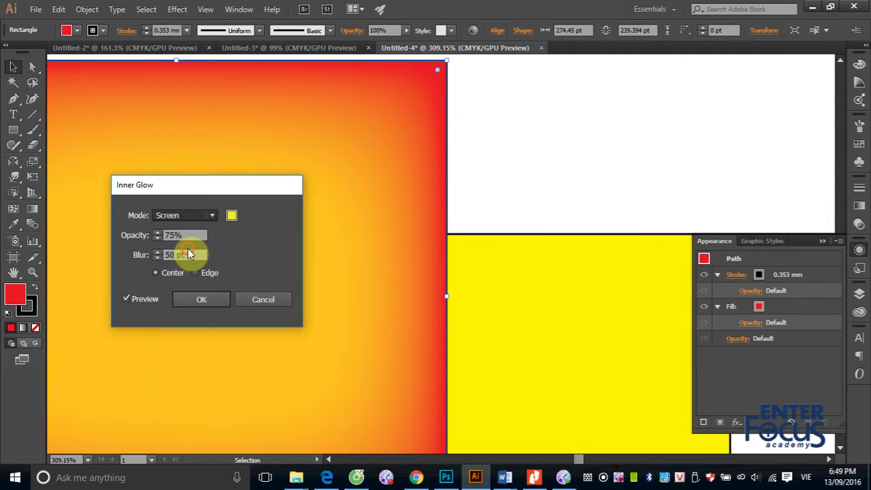
click(217, 217)
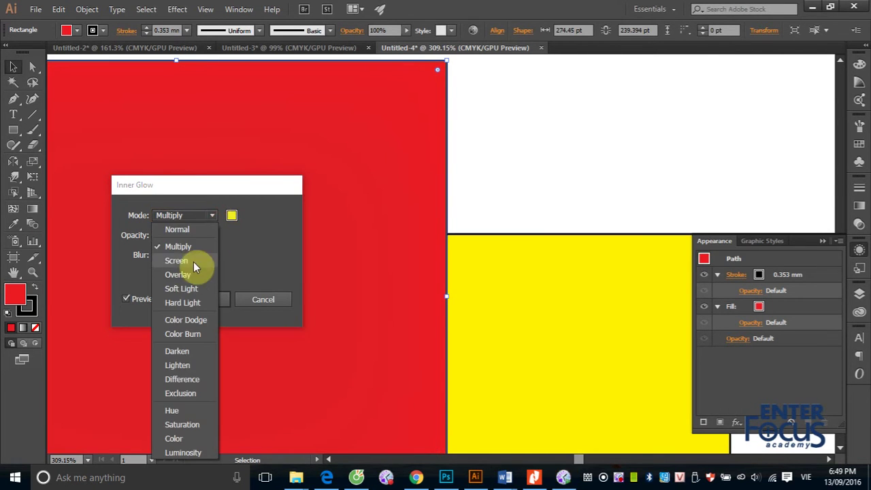
click(189, 274)
click(212, 218)
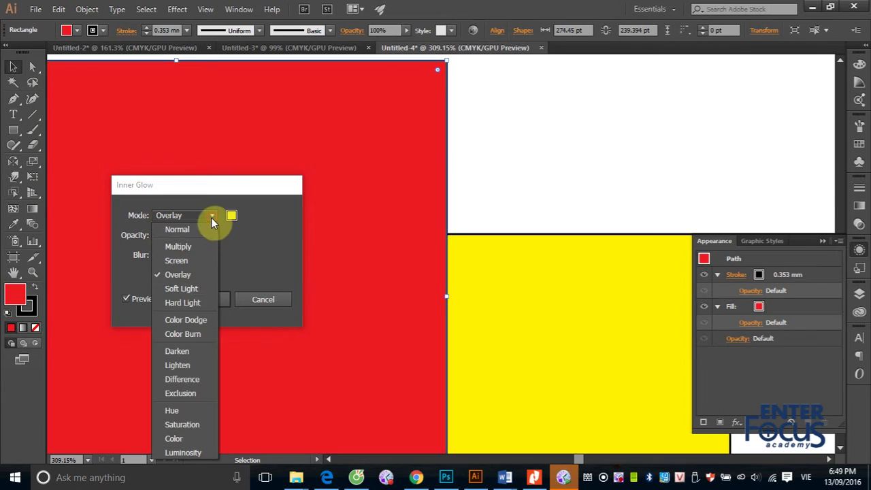
click(184, 292)
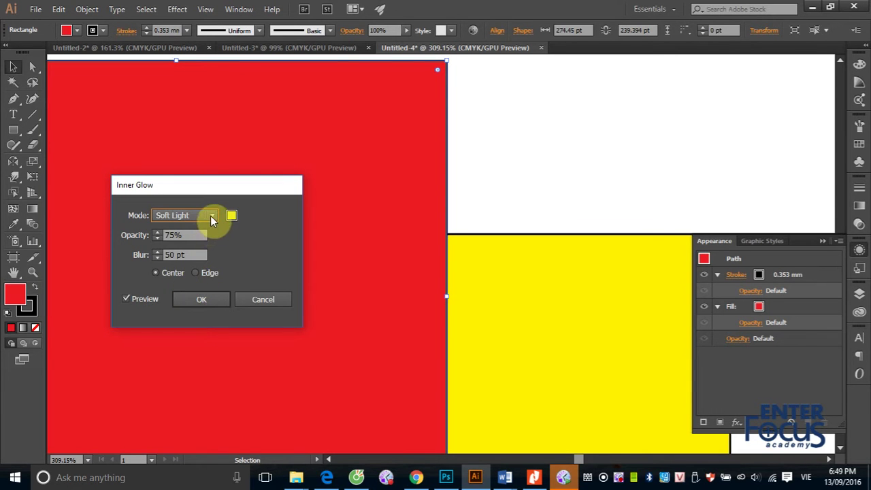
click(211, 215)
click(185, 262)
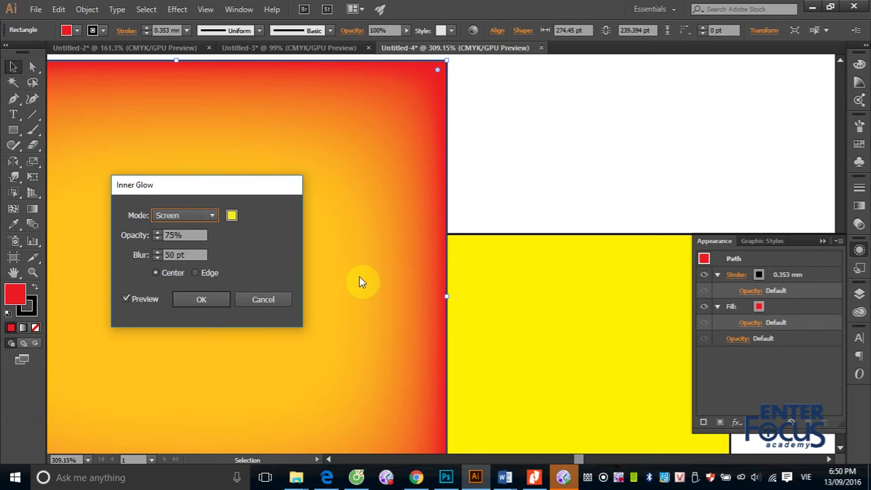
click(198, 301)
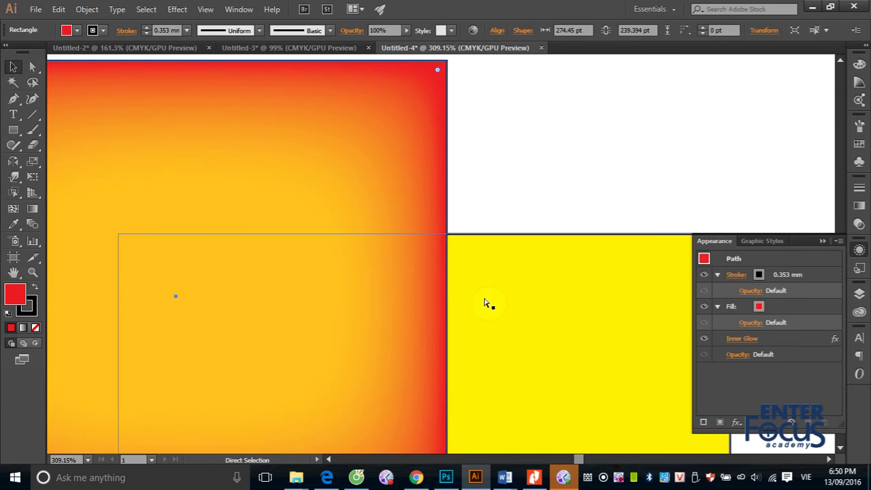
- Zoom to 100% and switch the applied inner glow's source to Edge
key(ctrl+1)
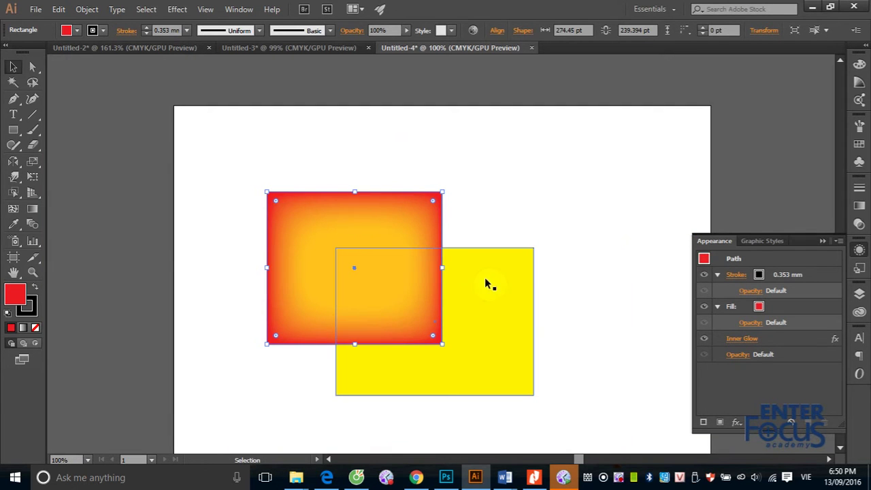
click(751, 344)
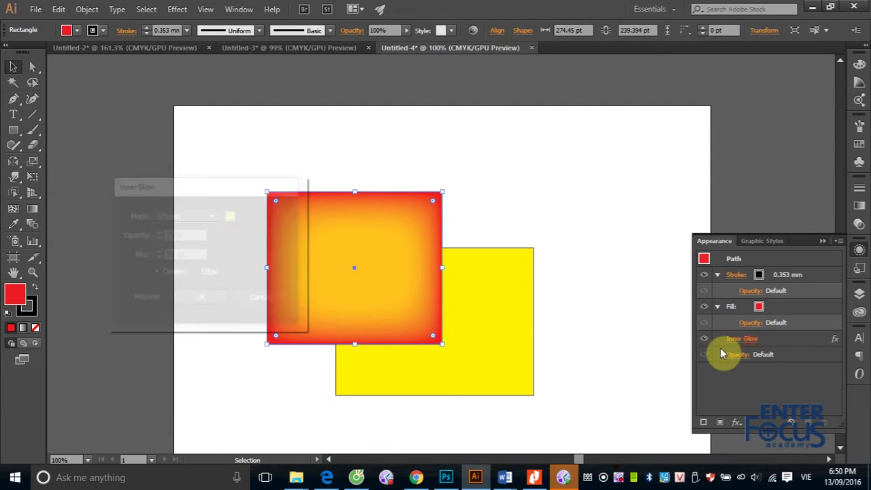
click(196, 274)
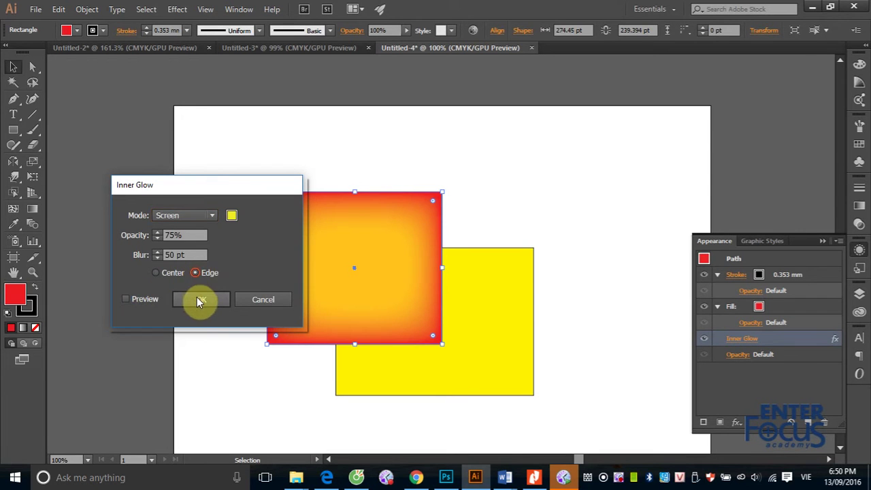
click(198, 299)
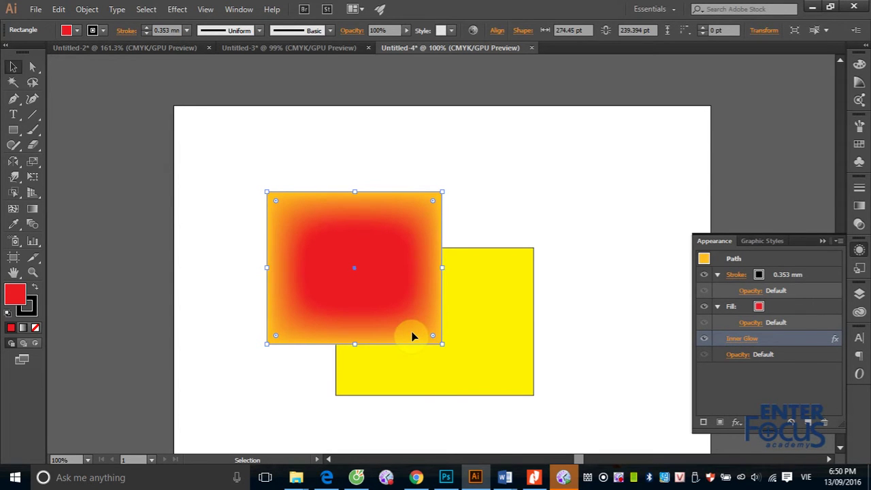
- Delete the inner glow, leaving the red rectangle with only stroke and fill, and reselect it
click(825, 422)
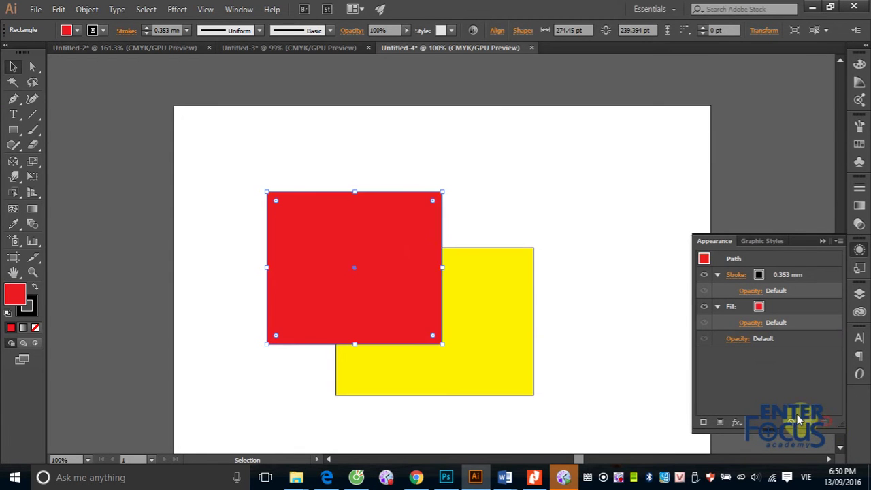
click(528, 185)
click(373, 227)
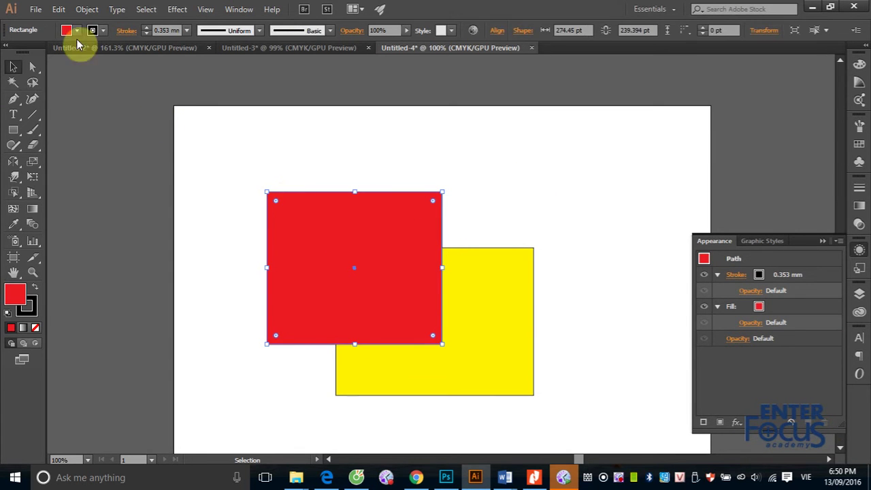
click(175, 10)
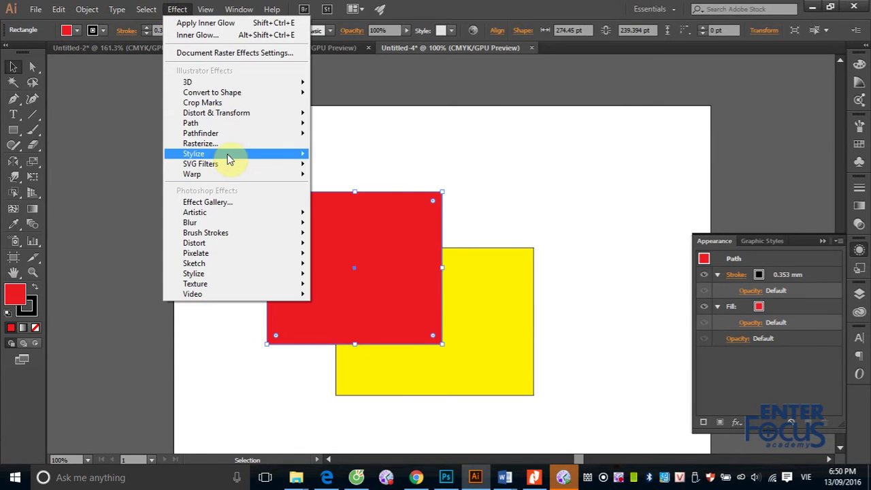
mouse_move(193, 154)
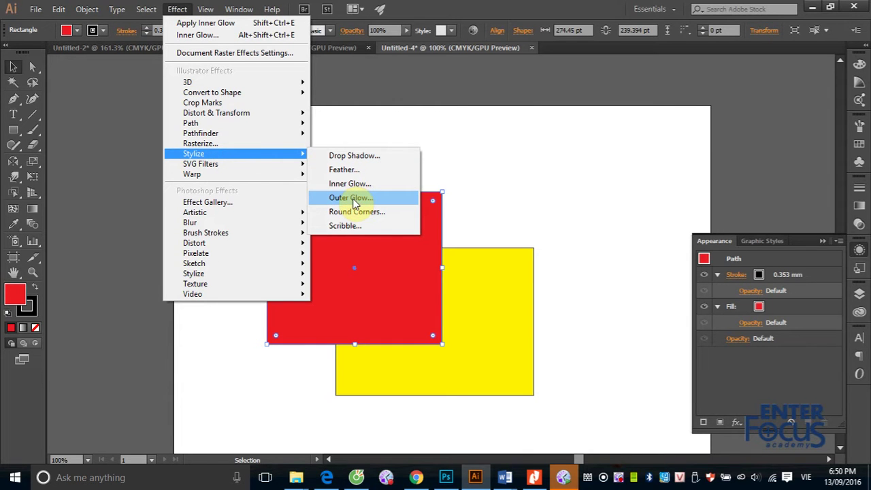
- Preview an Outer Glow on the red rectangle with its colour set to pinkish red
click(351, 197)
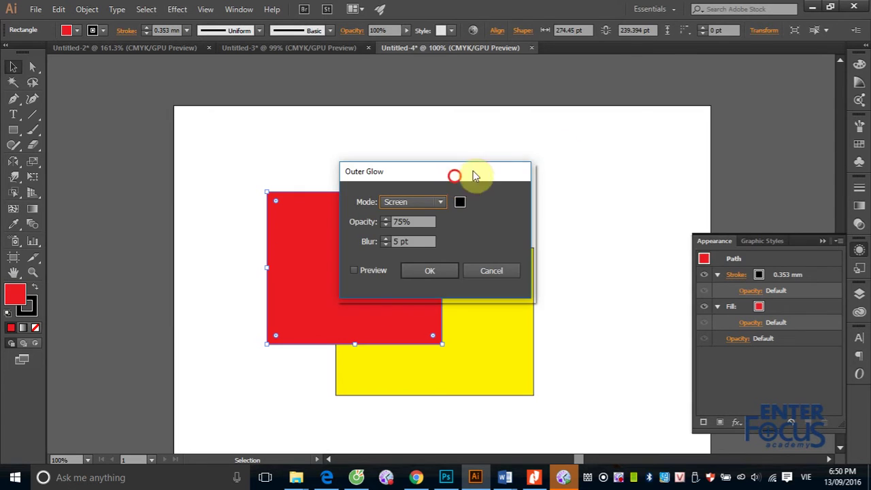
drag(456, 177, 662, 125)
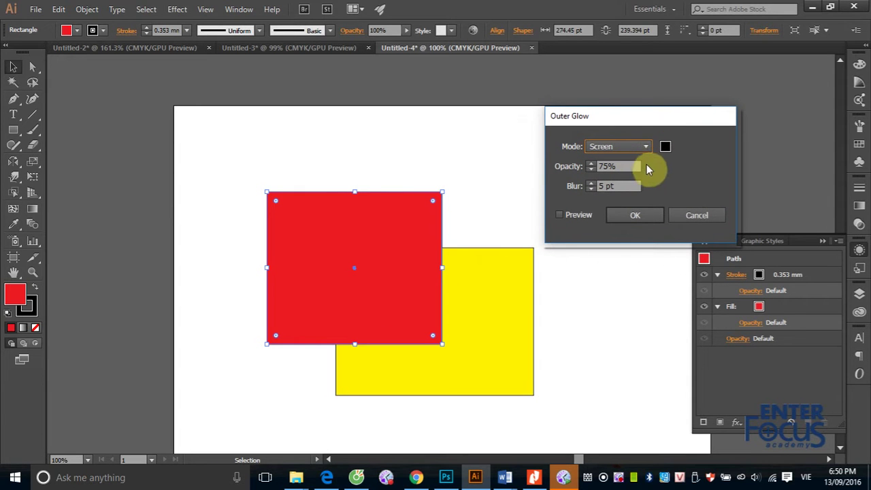
click(559, 215)
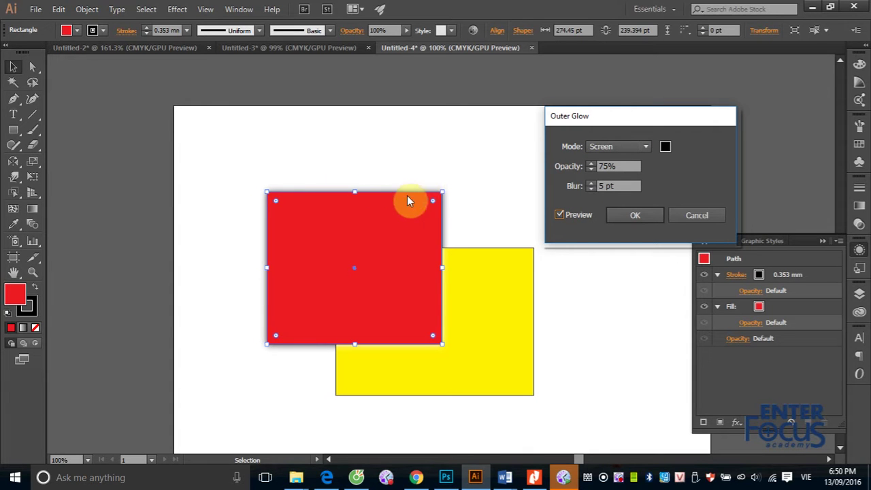
click(665, 148)
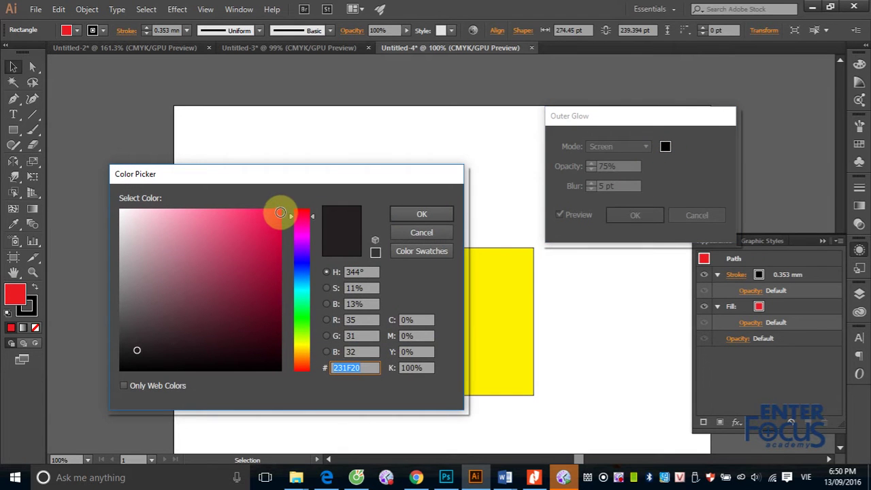
click(280, 213)
click(429, 216)
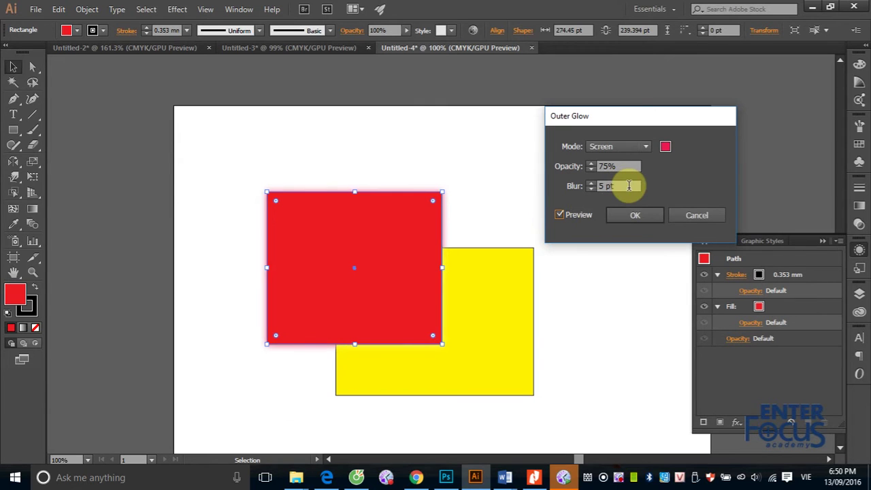
double_click(604, 186)
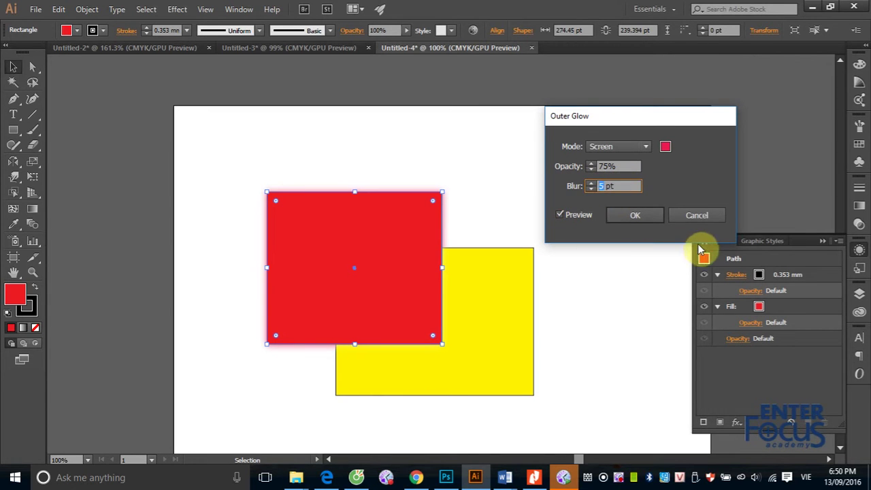
- Apply a 50 pt Multiply outer glow, then drag it to the Appearance panel's trash
text(50)
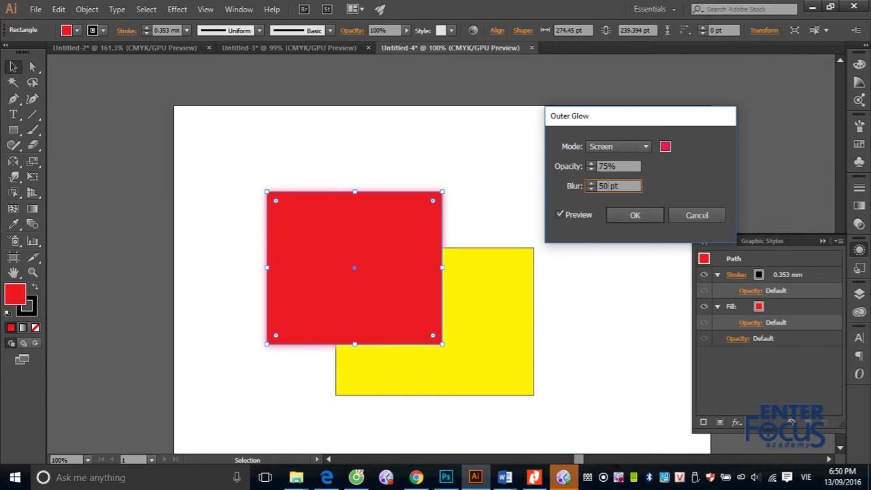
click(559, 215)
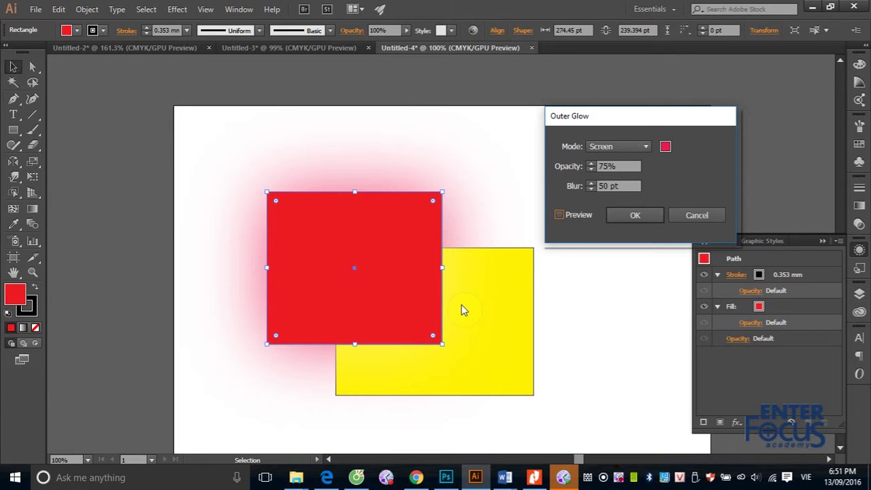
click(647, 147)
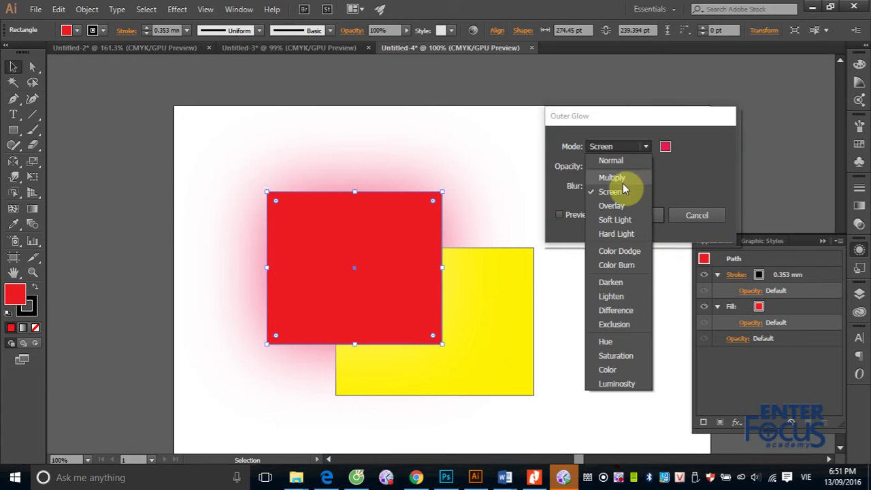
click(623, 180)
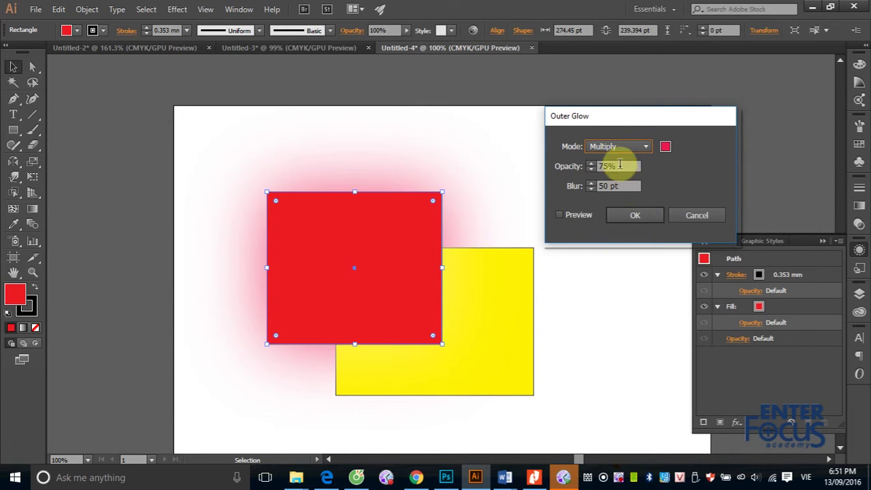
click(562, 215)
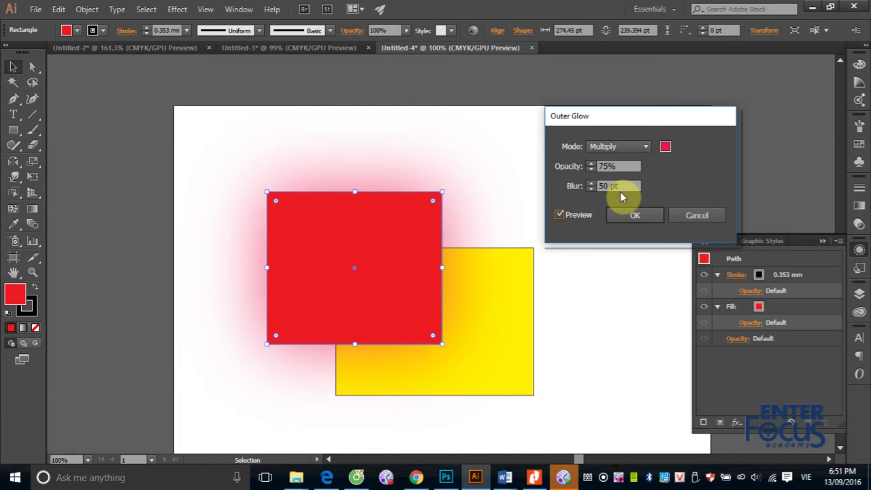
click(635, 215)
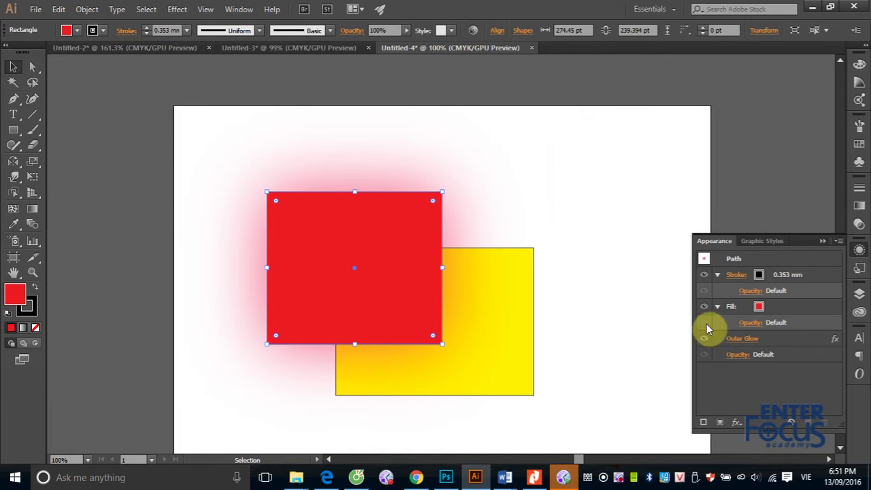
mouse_move(803, 338)
mouse_down()
mouse_move(827, 404)
mouse_move(825, 423)
mouse_up()
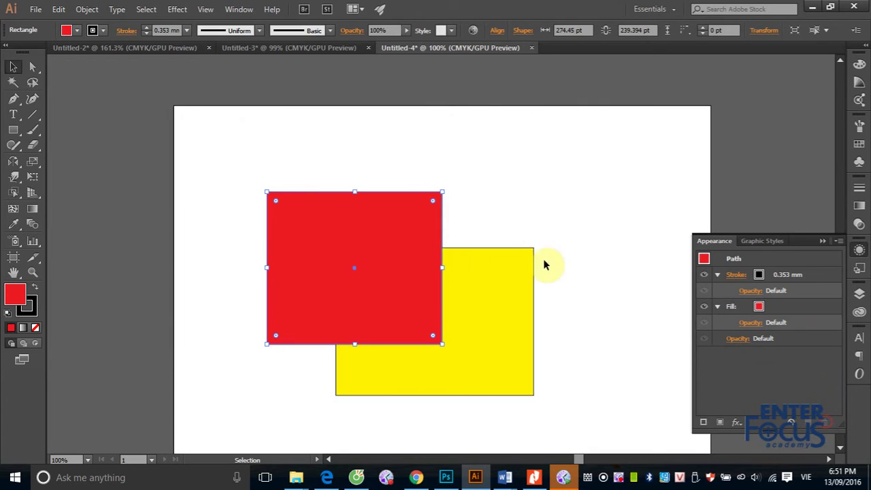
click(183, 15)
mouse_move(204, 154)
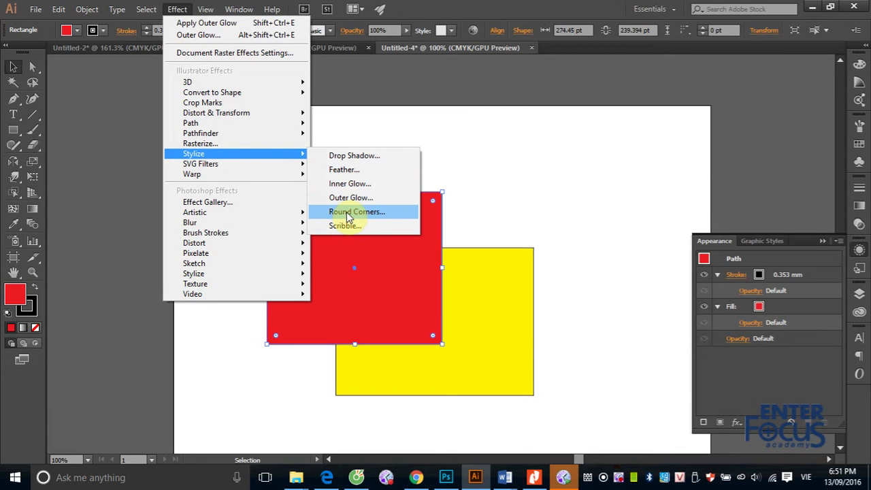
click(525, 152)
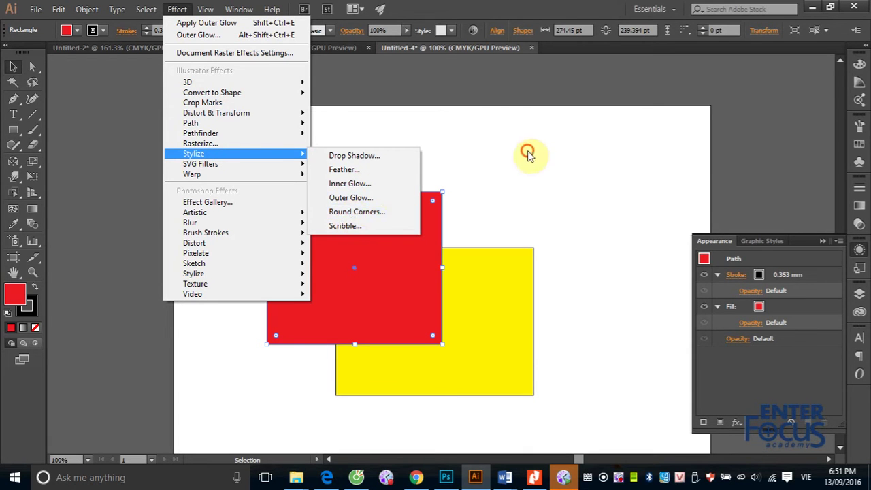
click(295, 211)
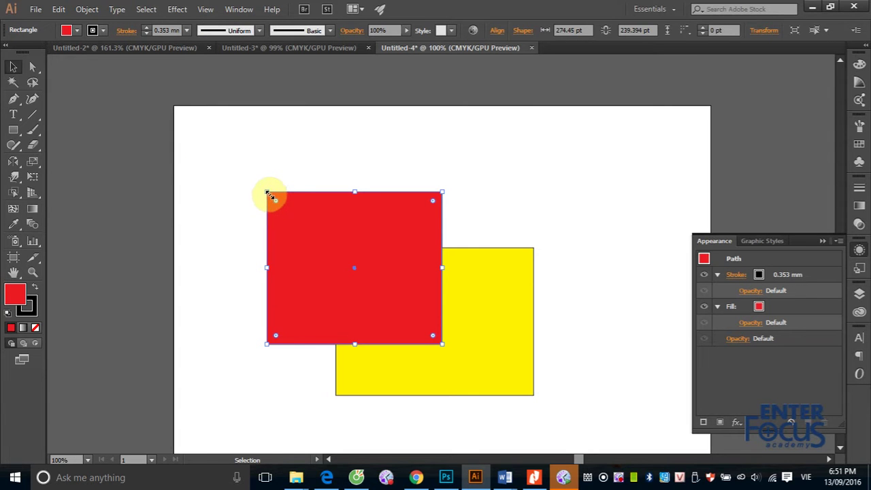
click(276, 202)
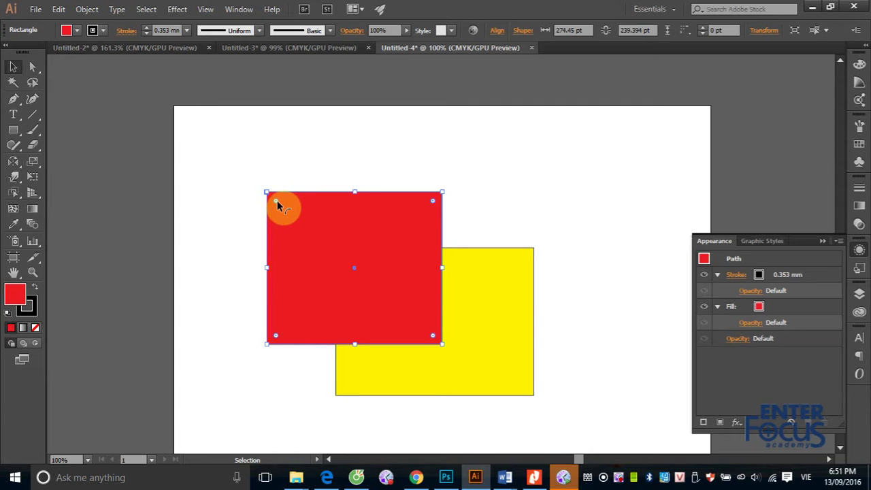
drag(277, 203, 306, 235)
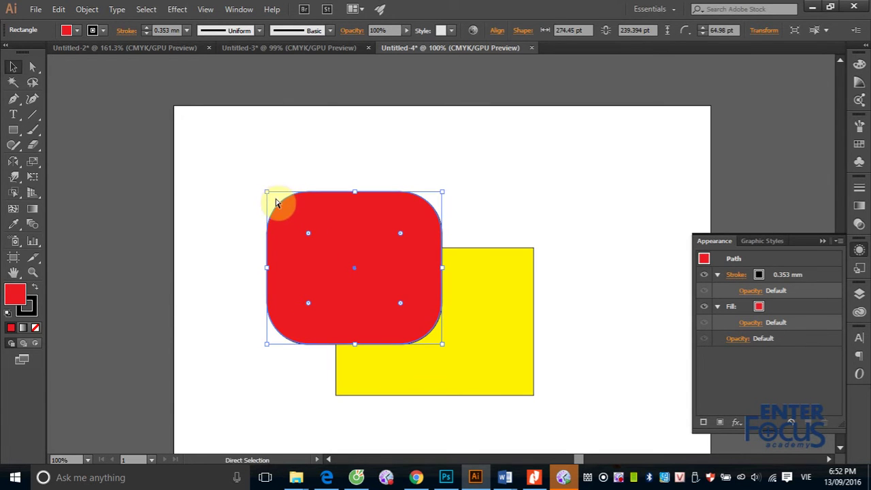
key(ctrl+z)
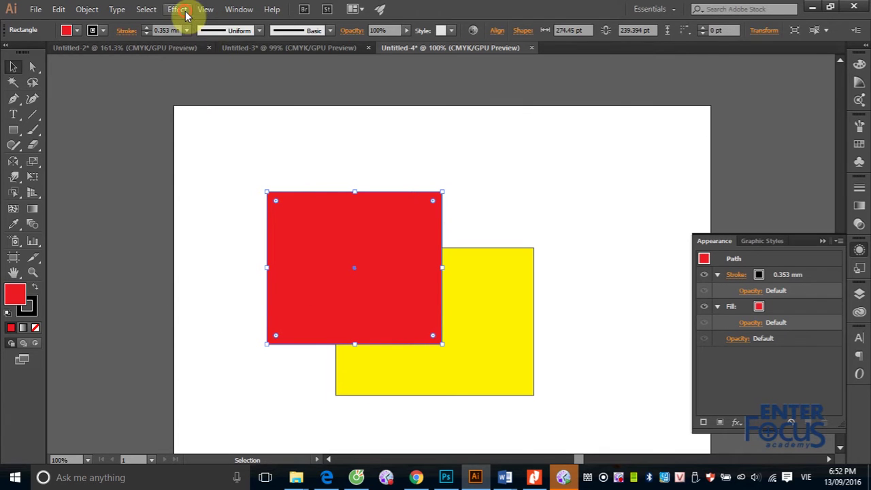
- Apply a Round Corners effect with a 50 pt radius to the red rectangle
click(177, 9)
mouse_move(201, 134)
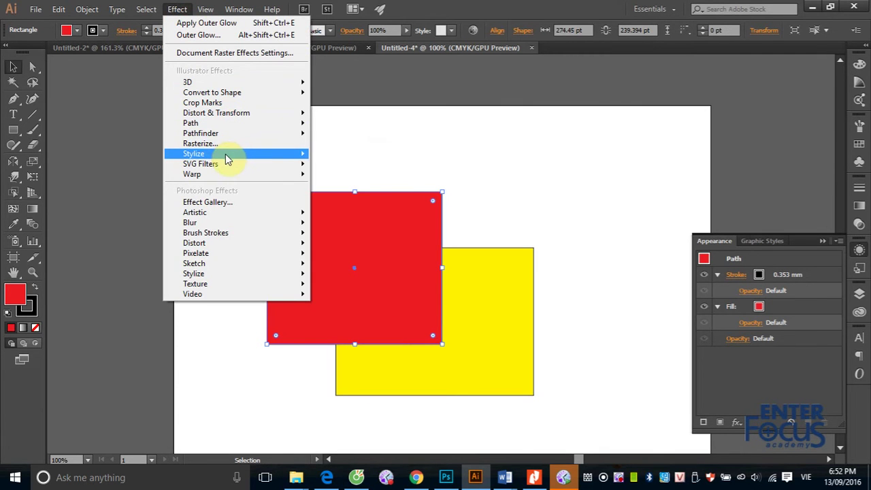
click(354, 212)
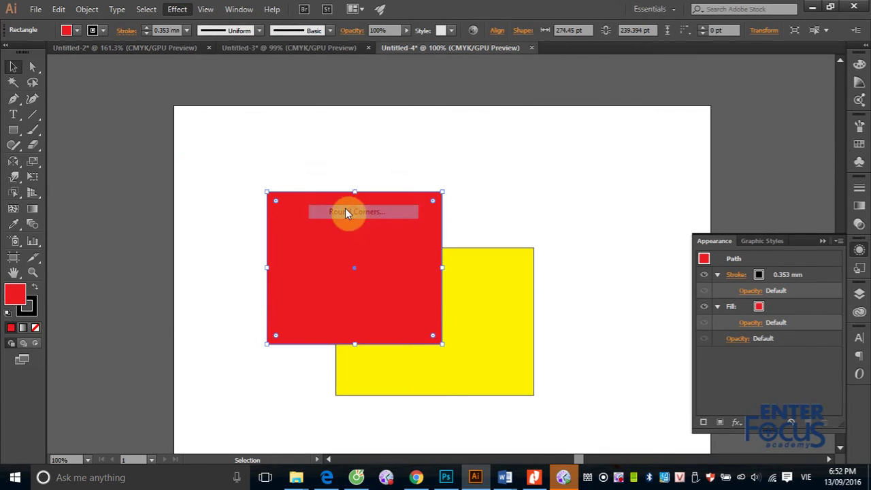
drag(457, 192, 627, 131)
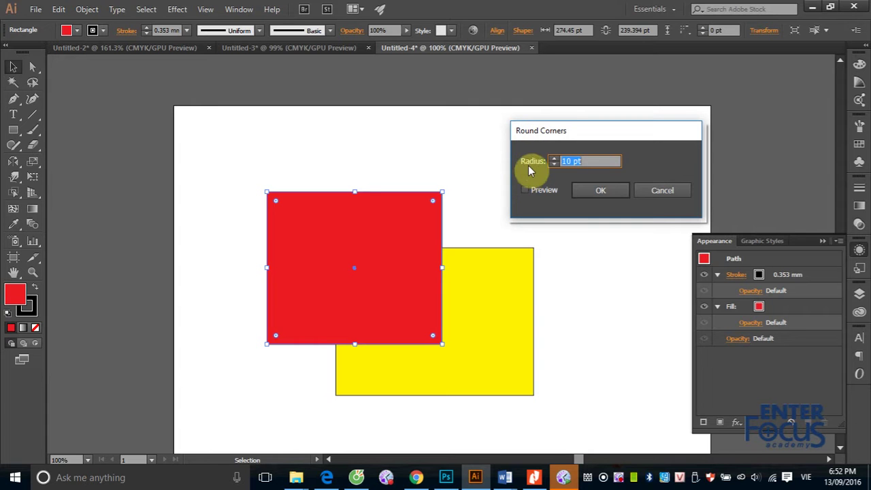
double_click(570, 161)
text(50)
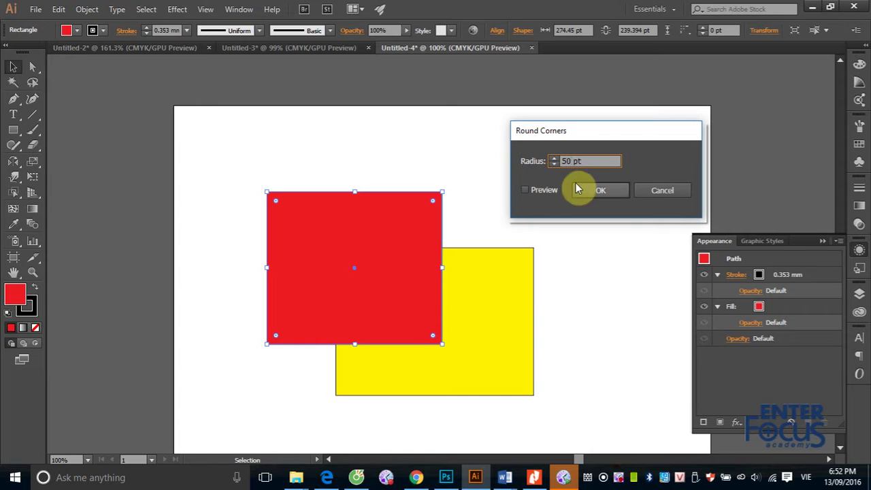
click(527, 191)
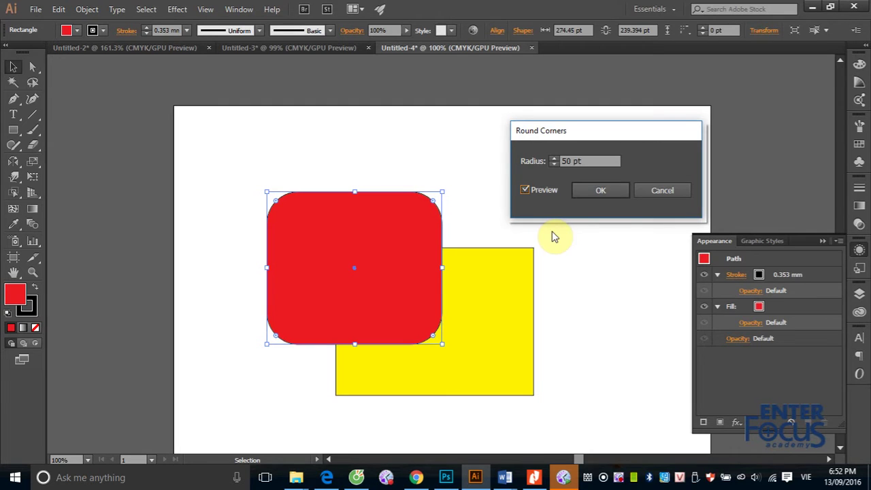
click(600, 191)
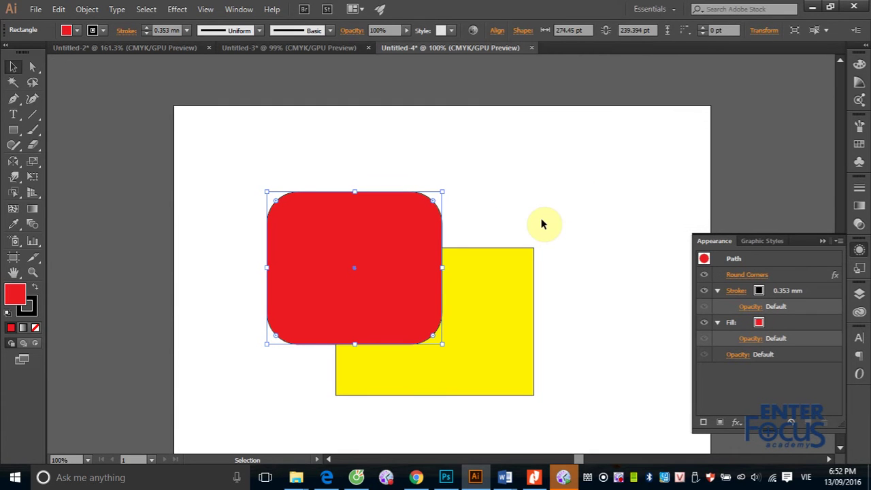
click(301, 229)
click(405, 233)
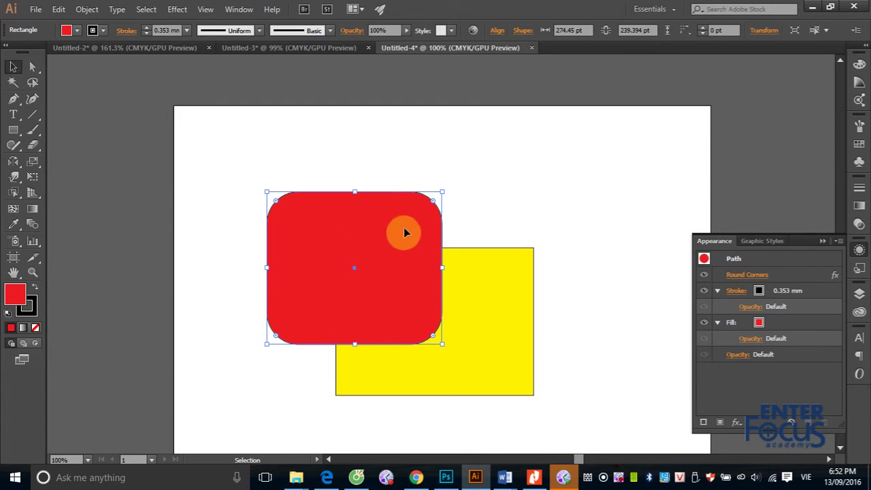
- Delete the rounded rectangle and draw a closed five-point shape over the yellow rectangle with the Pen tool
key(Delete)
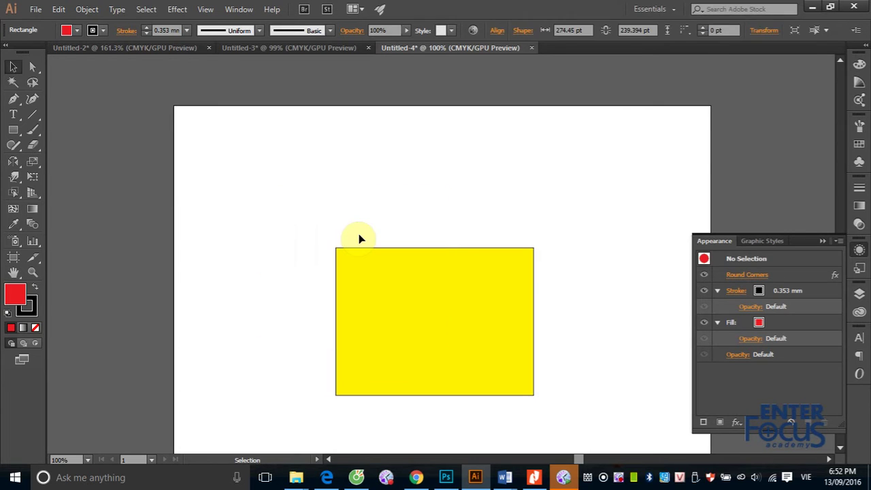
click(15, 102)
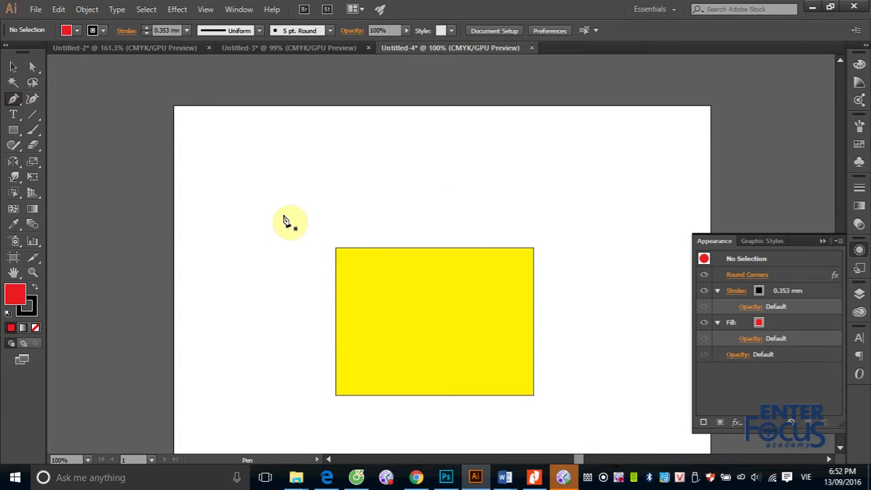
click(271, 207)
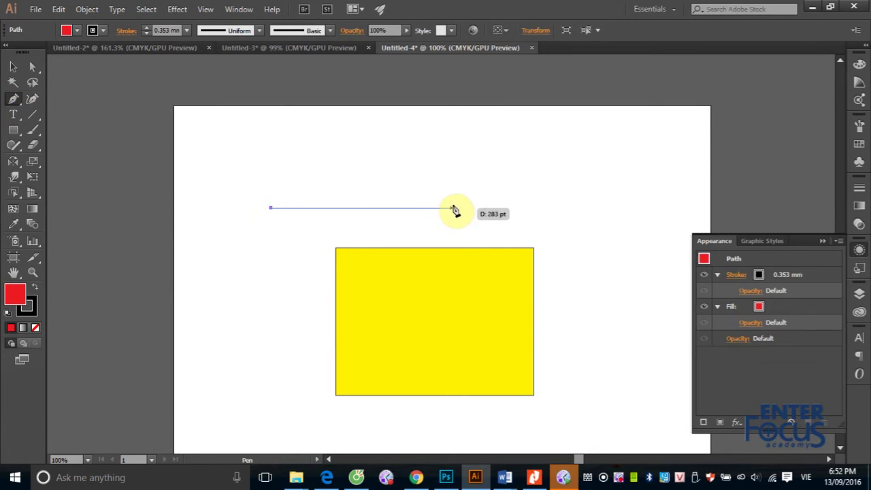
click(405, 165)
click(455, 342)
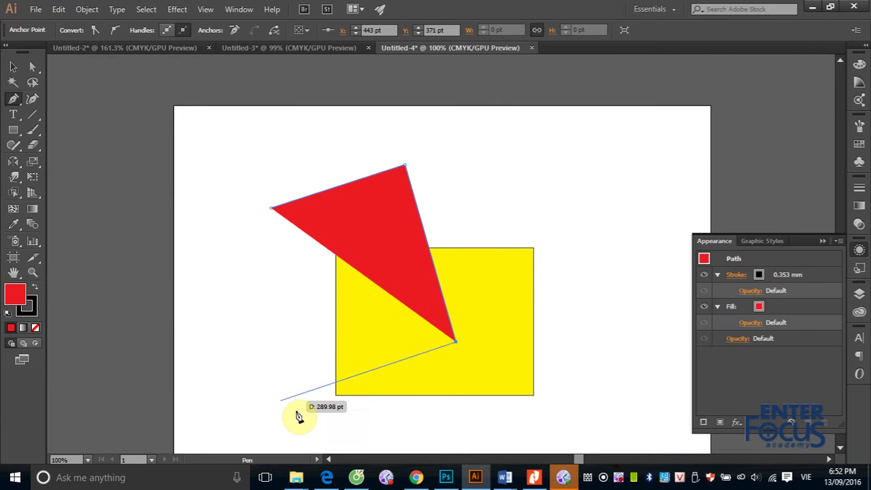
click(380, 433)
click(232, 380)
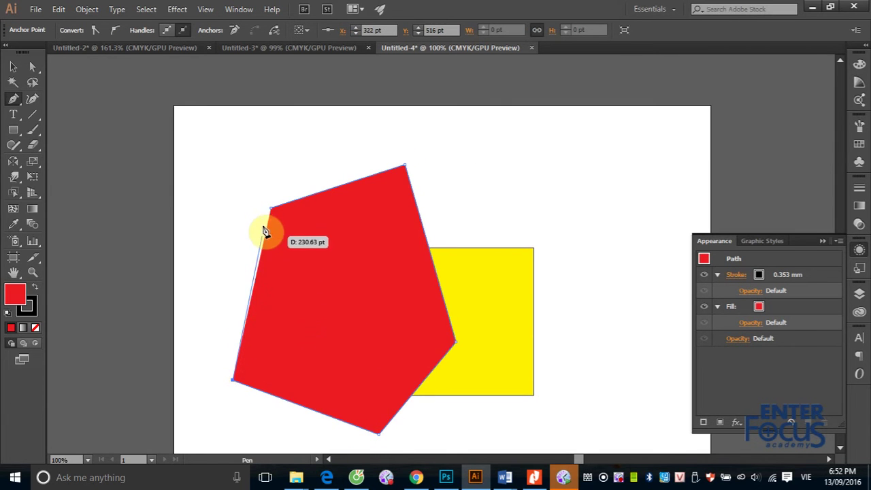
click(272, 208)
- Switch to the Selection tool and select the new red five-sided shape
click(13, 66)
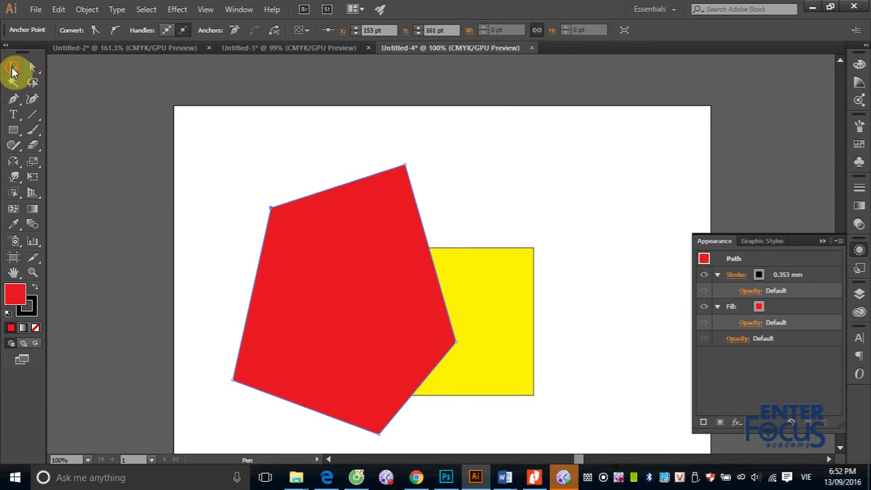
click(549, 144)
click(386, 233)
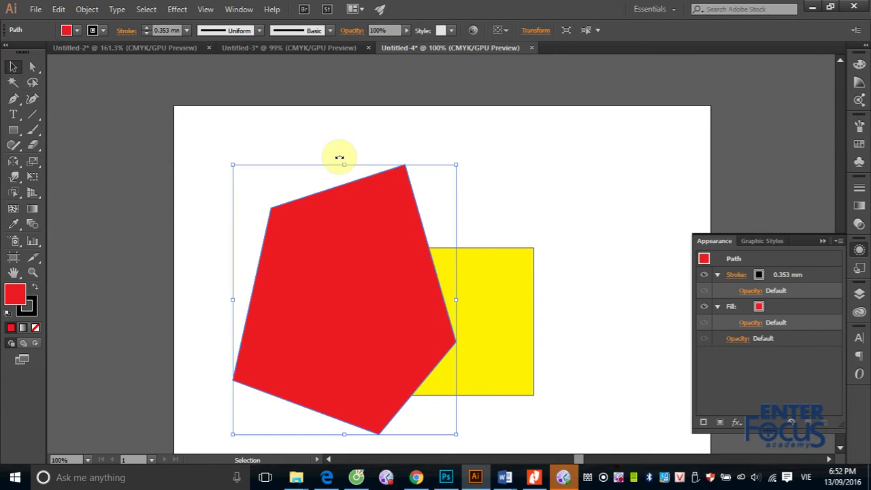
- Apply Round Corners at the default 50 pt radius to the five-sided shape, previewing first
click(177, 9)
mouse_move(193, 154)
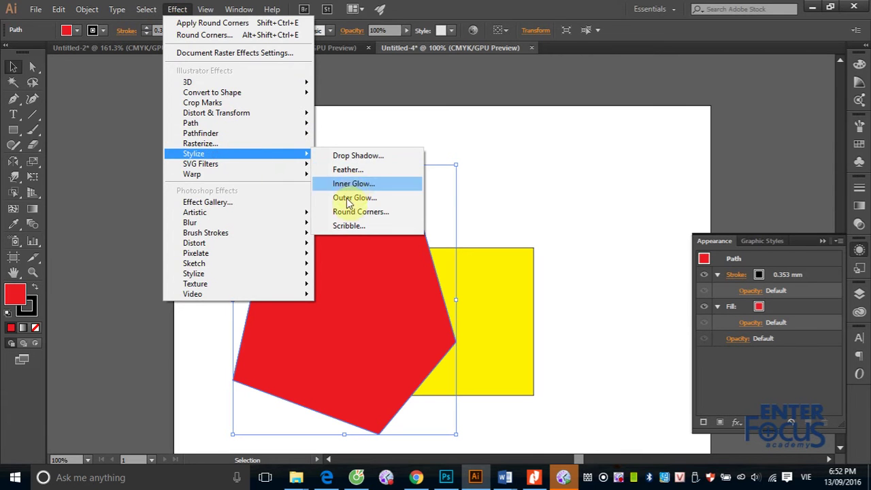
click(351, 212)
click(525, 191)
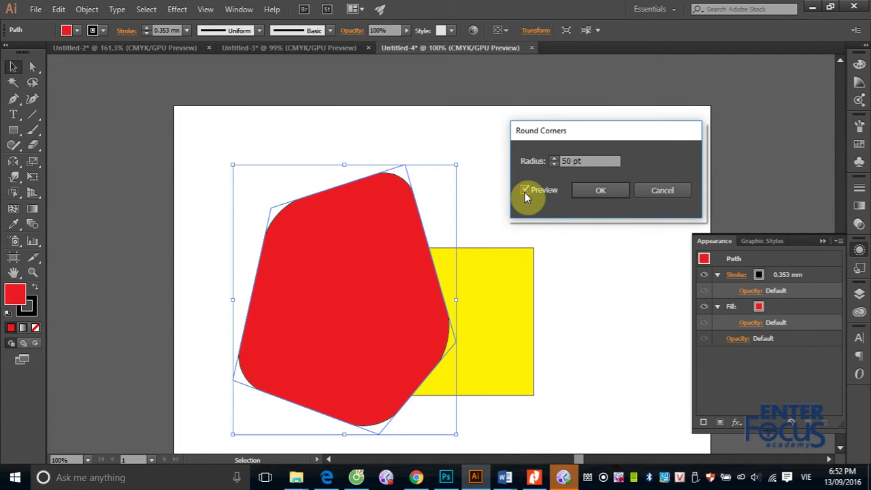
click(602, 192)
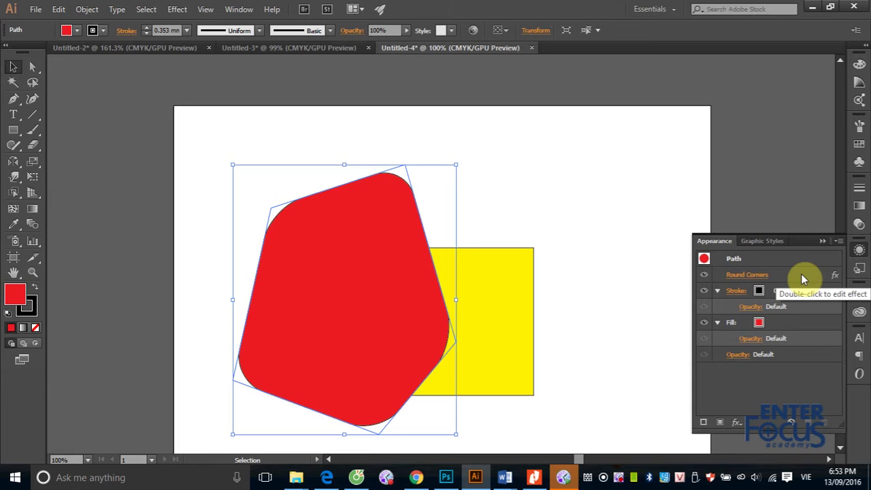
click(175, 10)
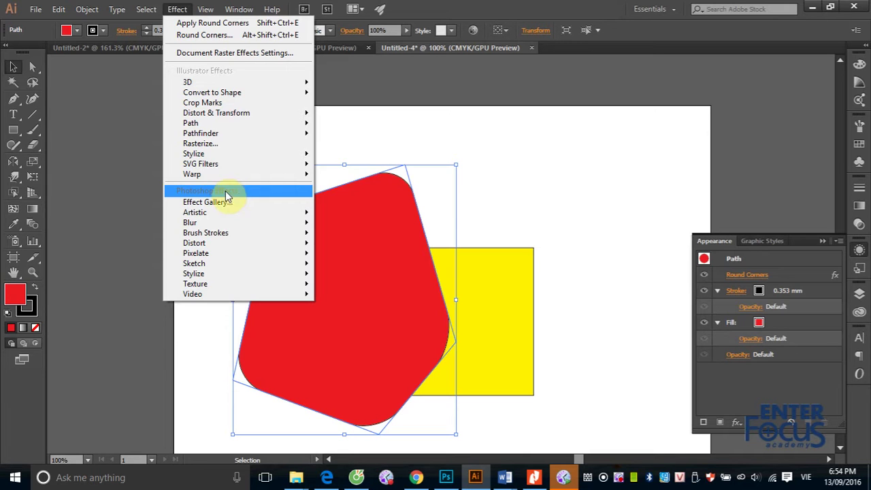
mouse_move(190, 222)
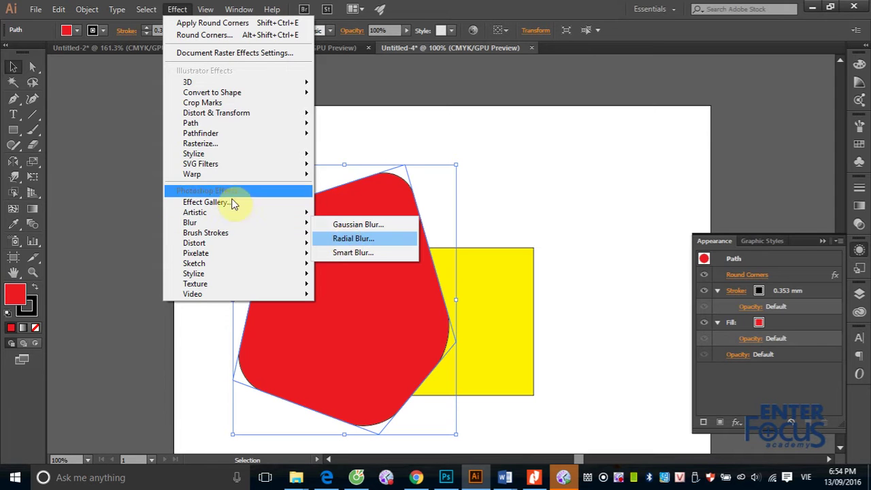
- Delete the red five-sided shape and select the yellow rectangle
mouse_move(194, 273)
click(482, 148)
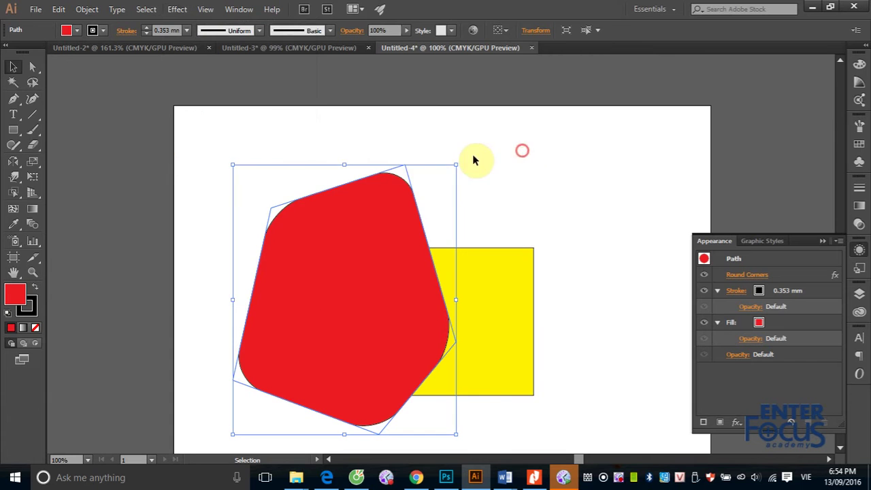
click(574, 222)
click(384, 218)
key(Delete)
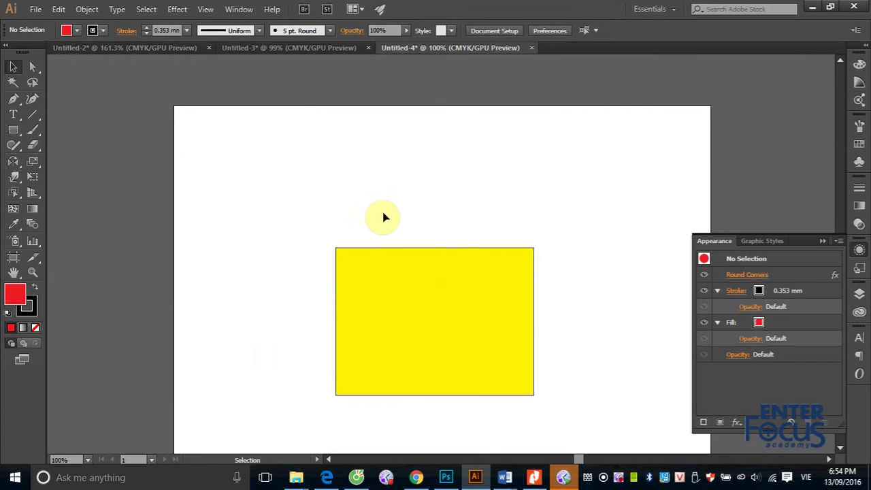
click(401, 318)
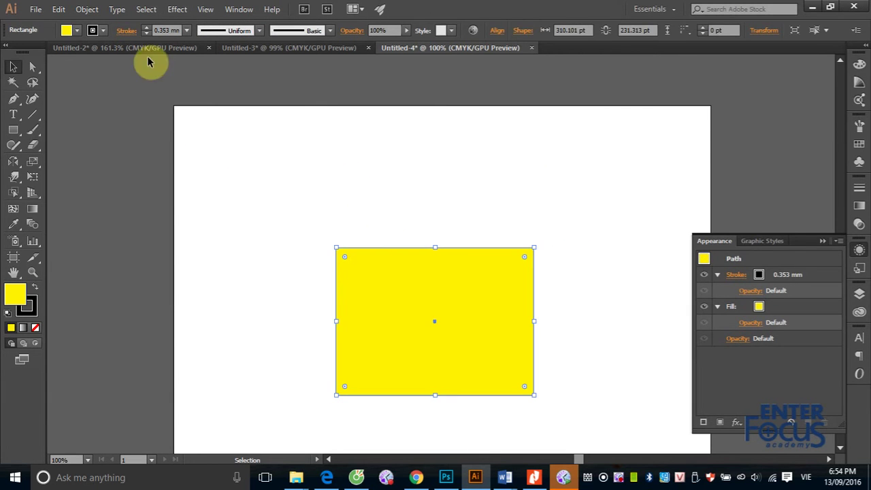
click(177, 9)
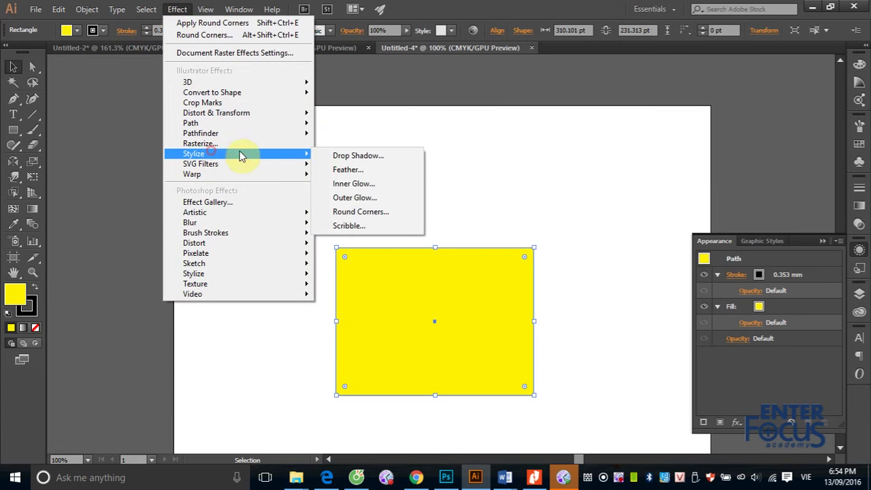
mouse_move(194, 154)
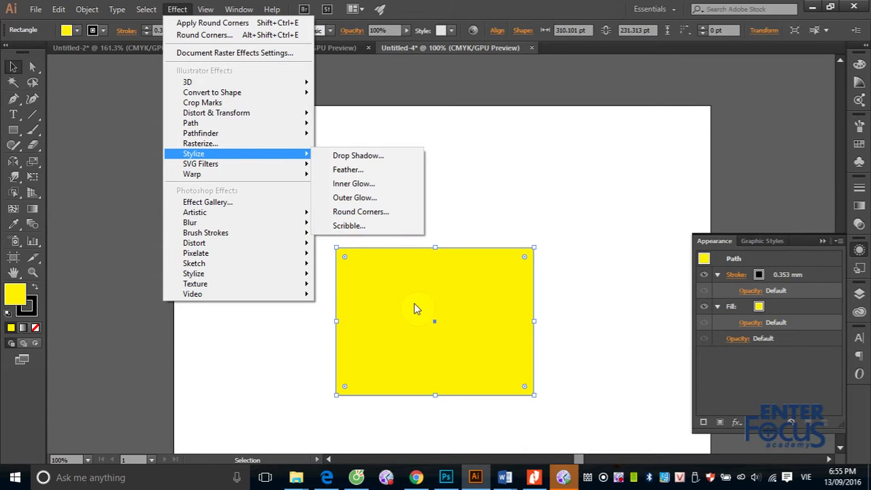
- Open Scribble Options with Preview on and turn the Angle dial from 30° to 42°
click(363, 232)
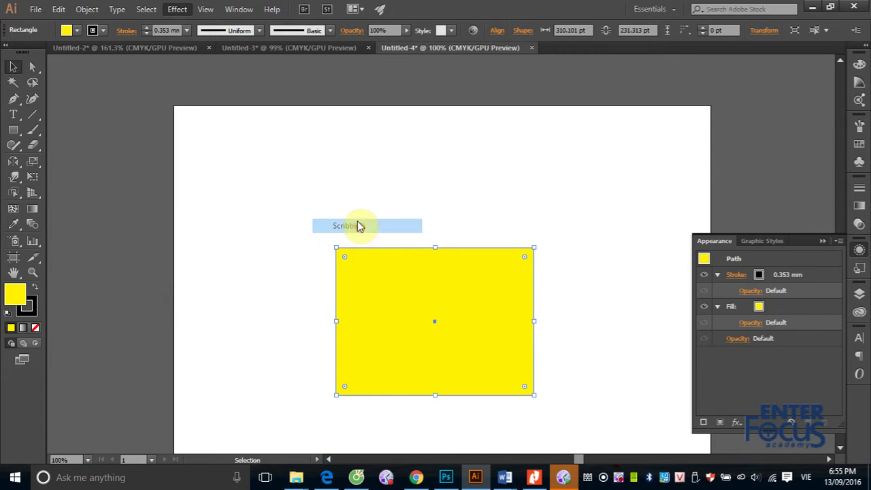
drag(414, 72, 172, 73)
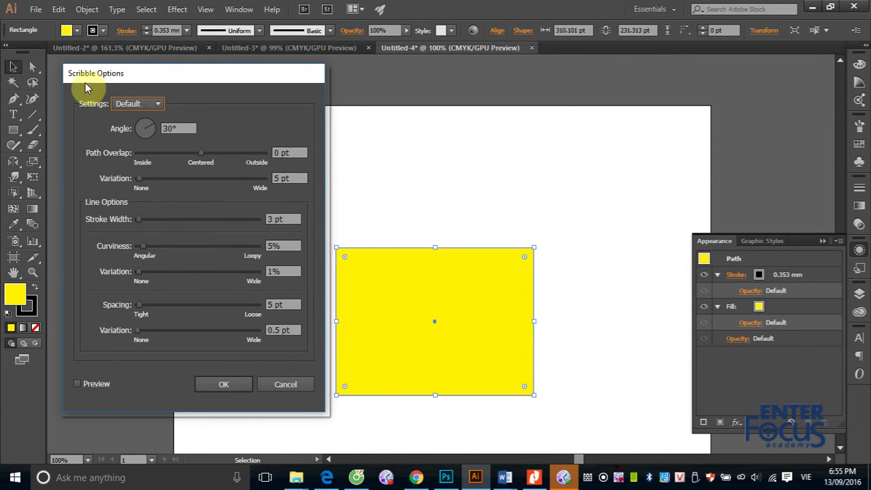
click(76, 385)
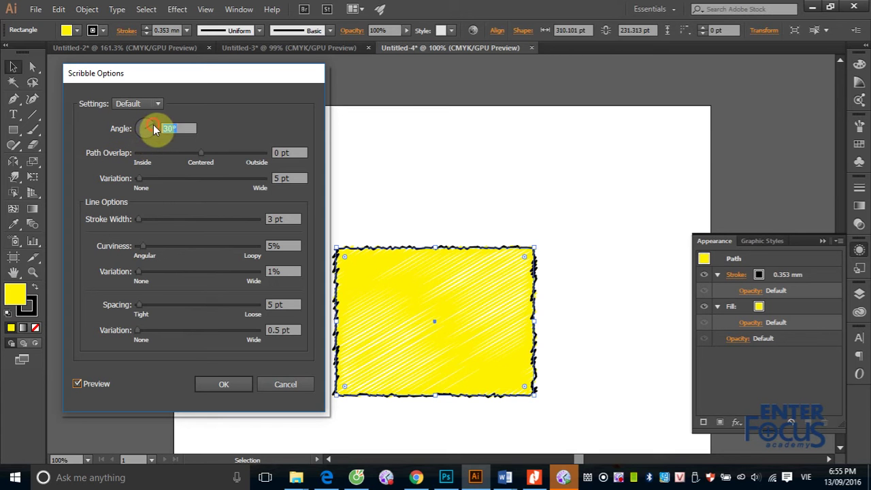
drag(156, 125, 153, 123)
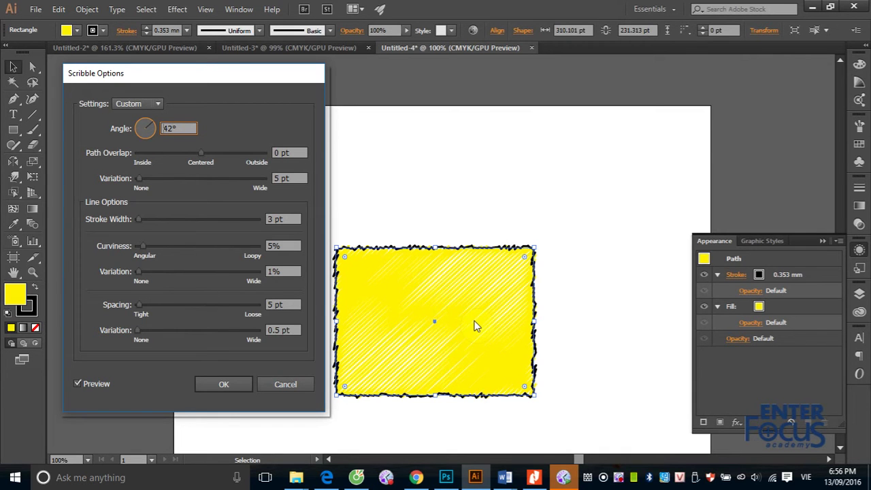
- Try larger overlap values, then settle on Path Overlap -2 pt with Variation 6 pt
click(174, 229)
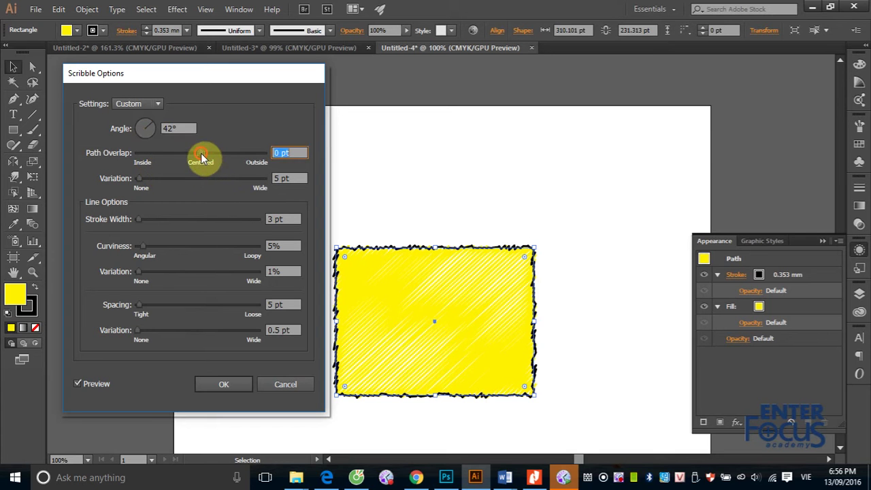
mouse_move(201, 153)
mouse_down()
mouse_move(212, 153)
mouse_move(173, 155)
mouse_up()
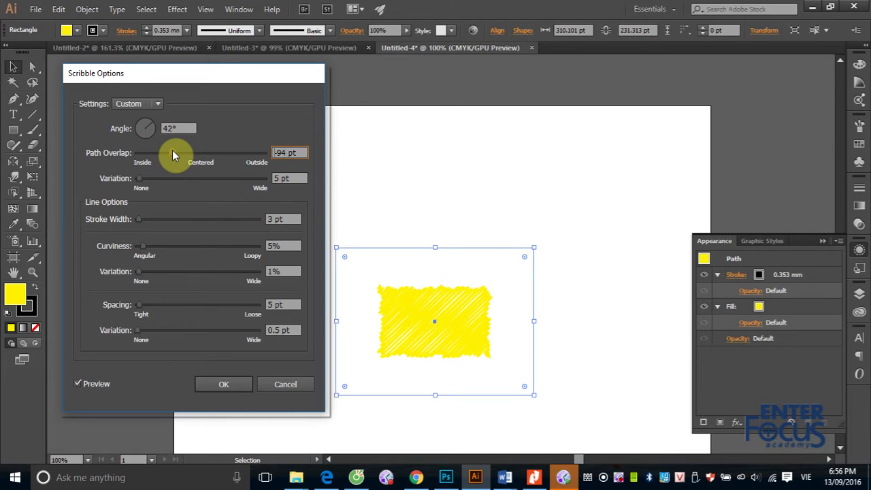
mouse_move(173, 154)
mouse_down()
mouse_move(209, 158)
mouse_move(200, 155)
mouse_up()
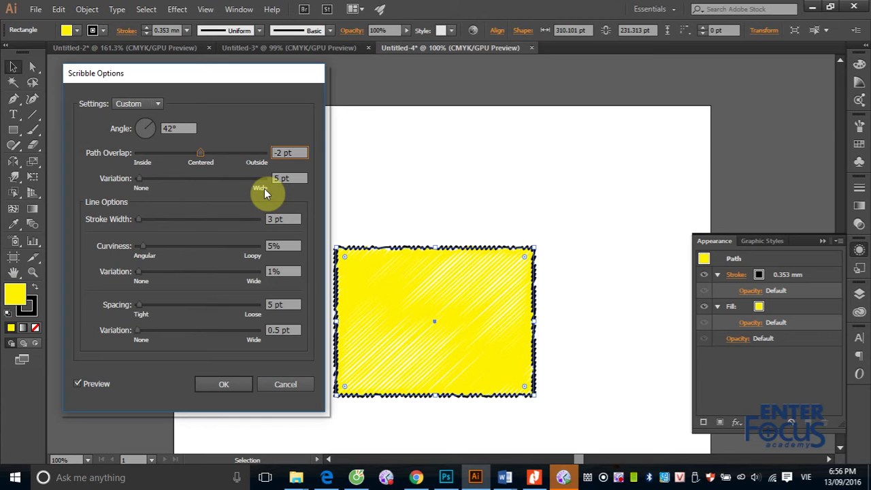
drag(140, 181, 169, 181)
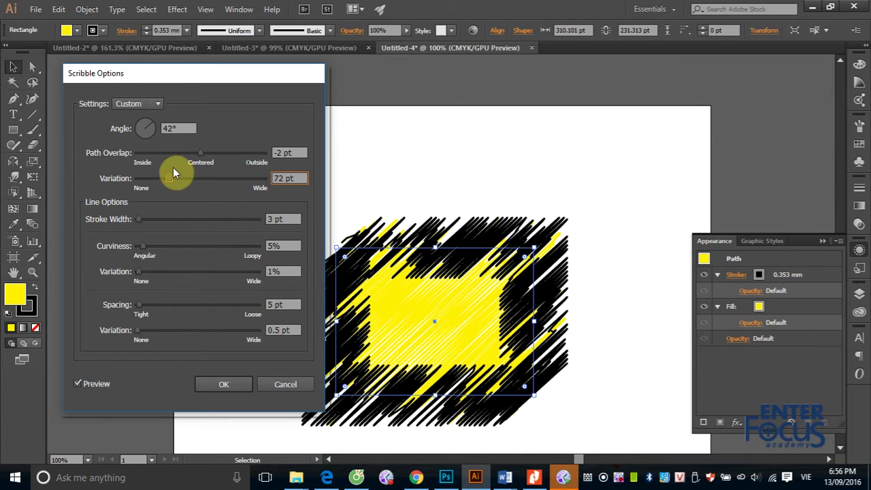
drag(169, 178, 137, 180)
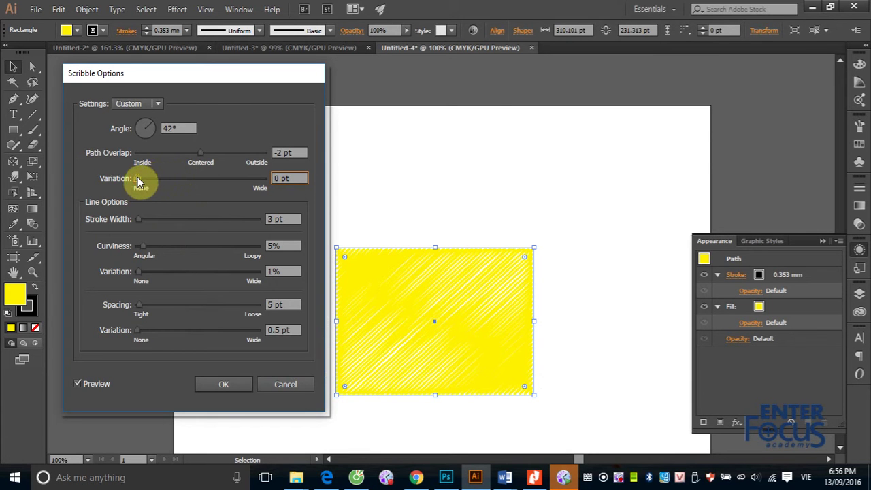
drag(138, 181, 141, 183)
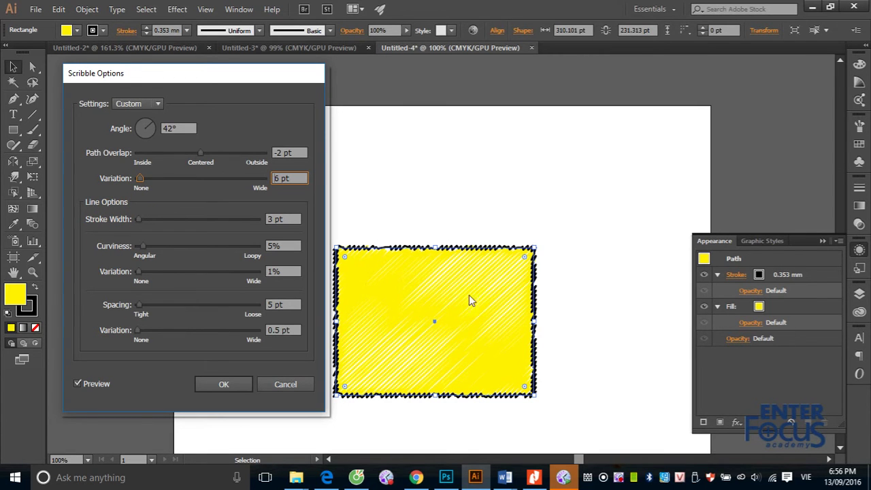
- Try 27 pt and 0.01 pt stroke widths, settle on 4 pt, and drag Curviness to 0%
drag(490, 402, 511, 410)
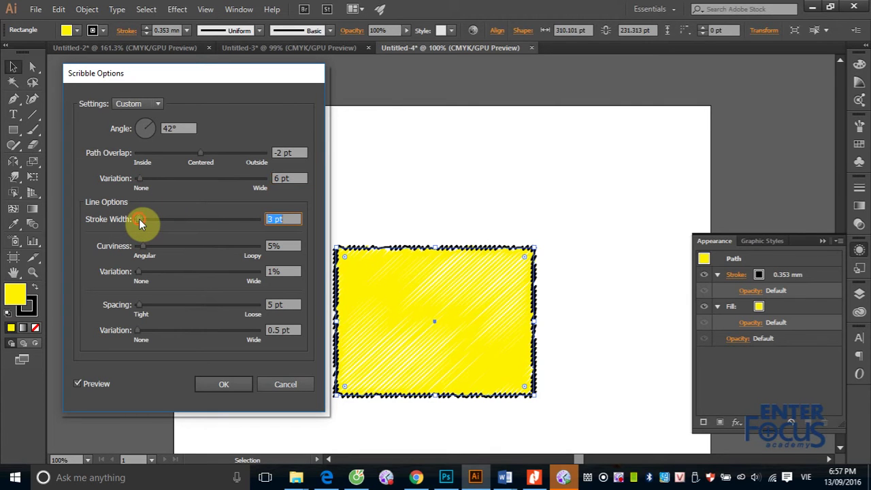
drag(139, 223, 150, 225)
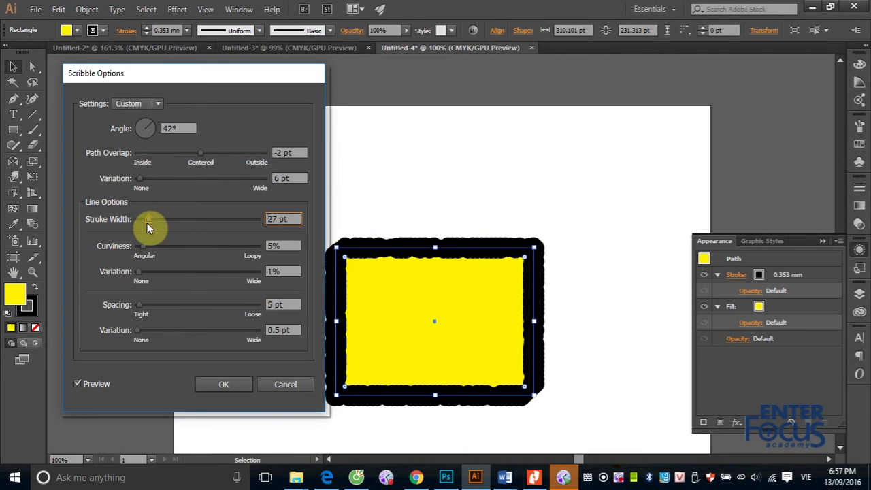
drag(150, 224, 139, 223)
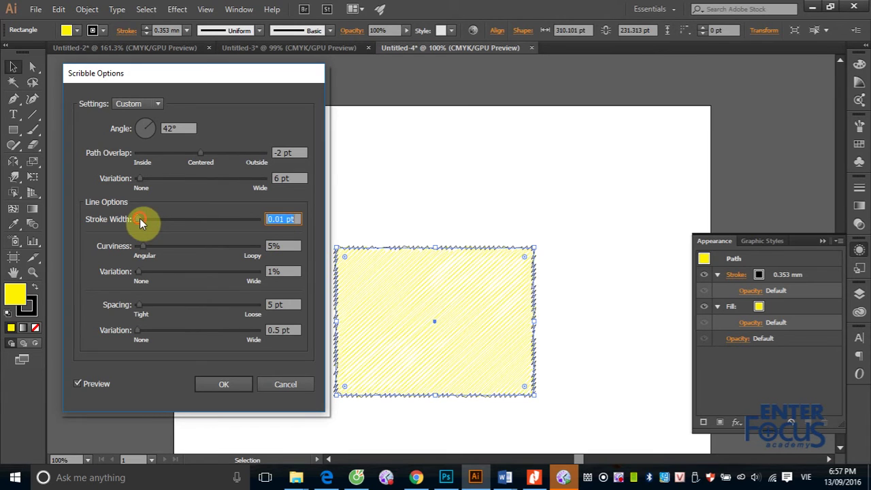
text(4)
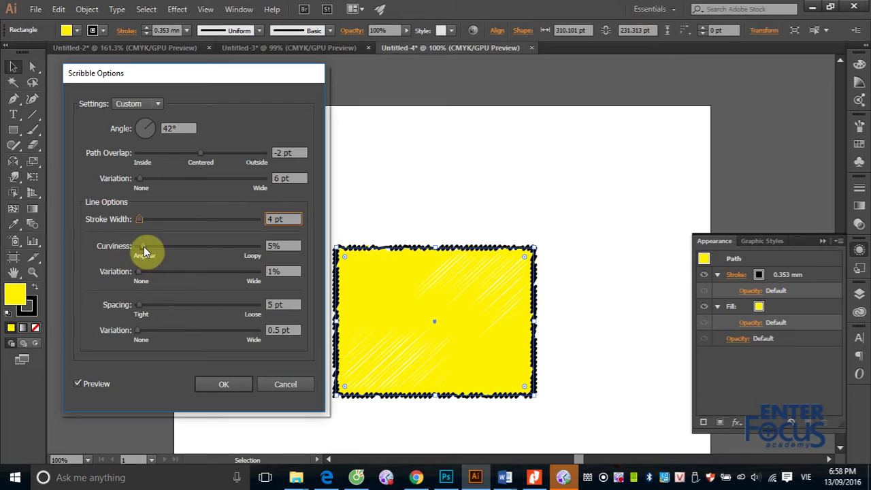
mouse_move(143, 246)
mouse_down()
mouse_move(182, 247)
mouse_move(122, 246)
mouse_up()
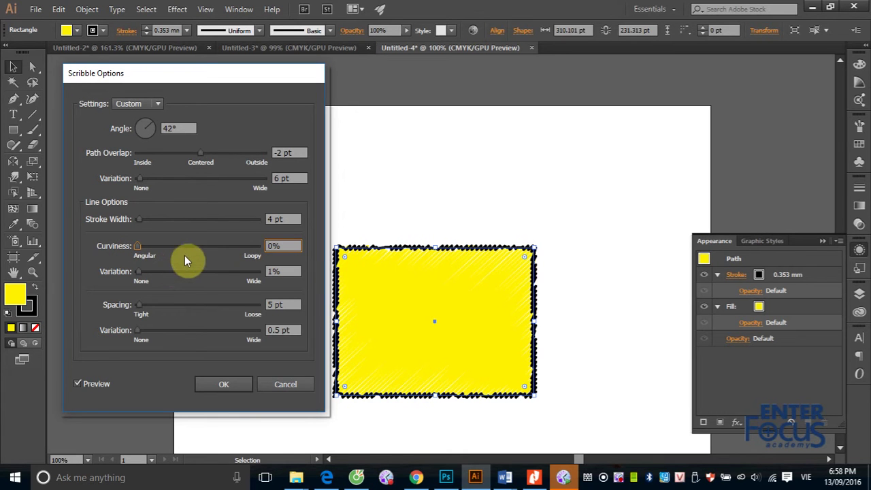
- Cancel Scribble Options, zoom into the yellow rectangle, and reopen the Scribble effect
click(284, 386)
key(z)
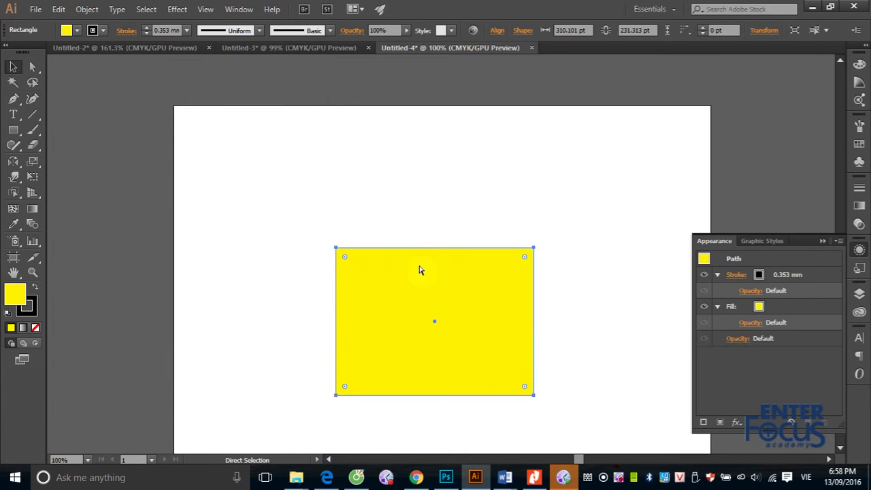
drag(318, 230, 498, 378)
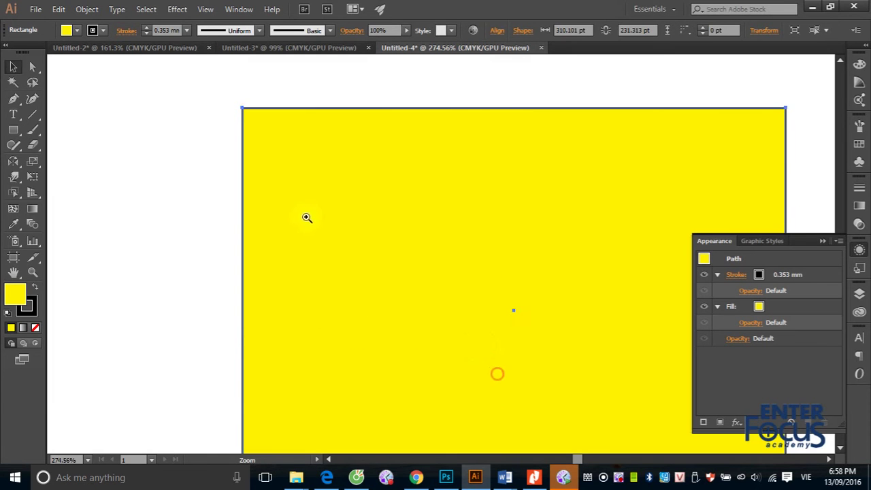
click(177, 10)
mouse_move(193, 154)
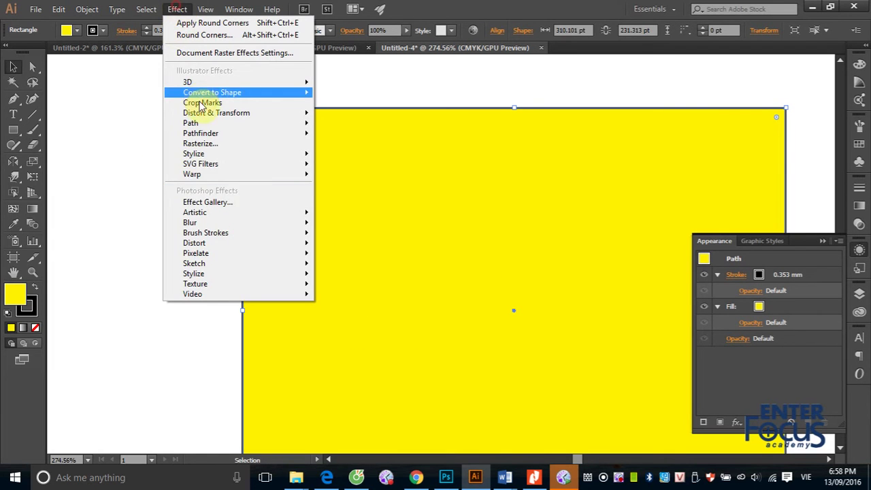
click(343, 225)
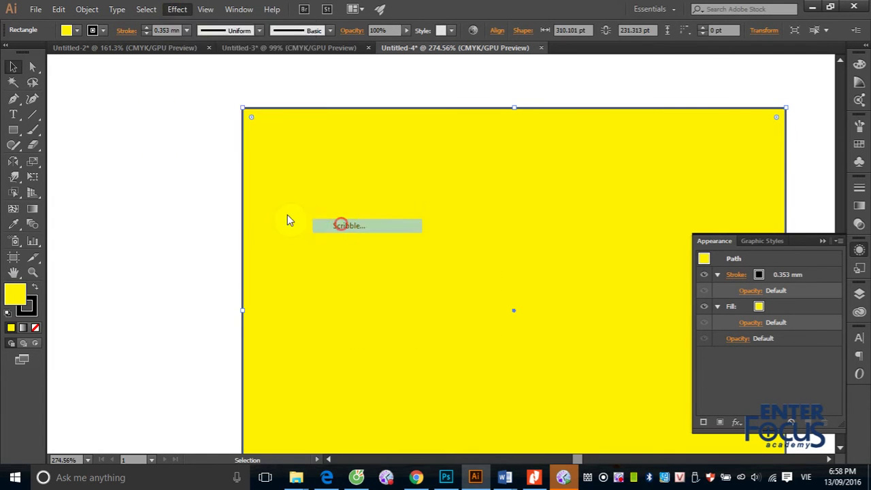
- Set the scribble Stroke Width to 0.01 pt and Curviness to 34%
drag(238, 82, 175, 82)
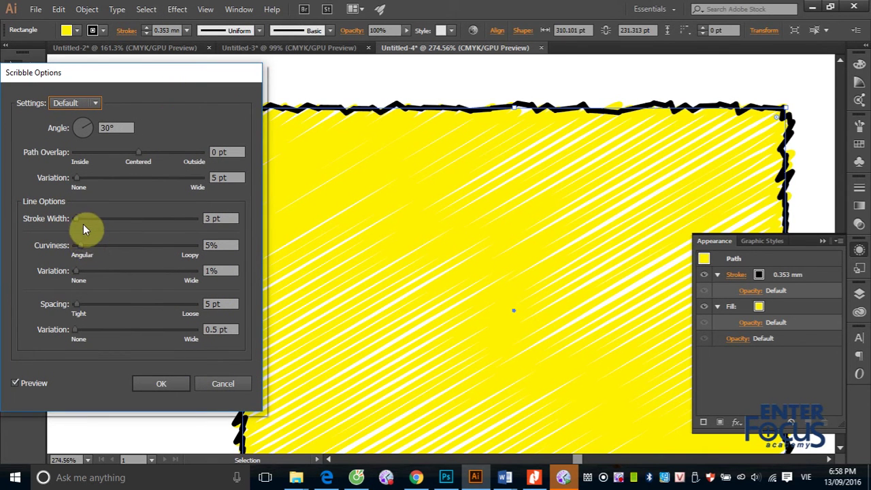
drag(79, 218, 75, 219)
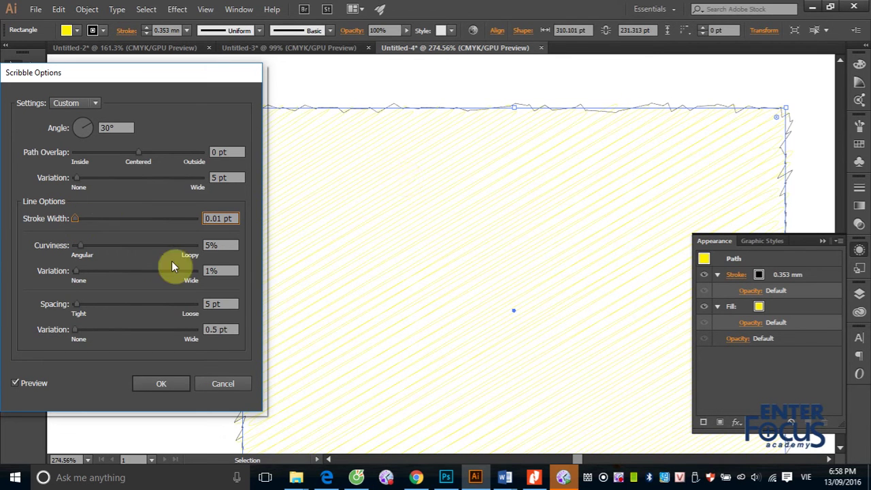
drag(82, 246, 131, 251)
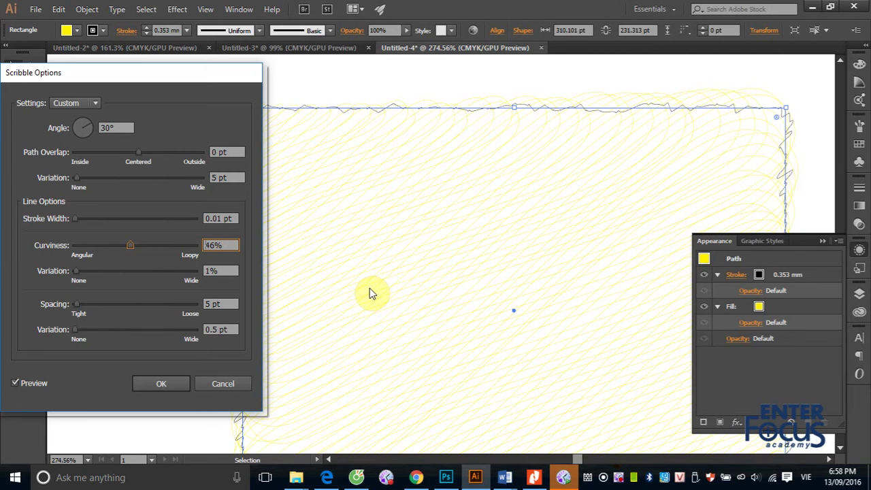
drag(129, 248, 75, 255)
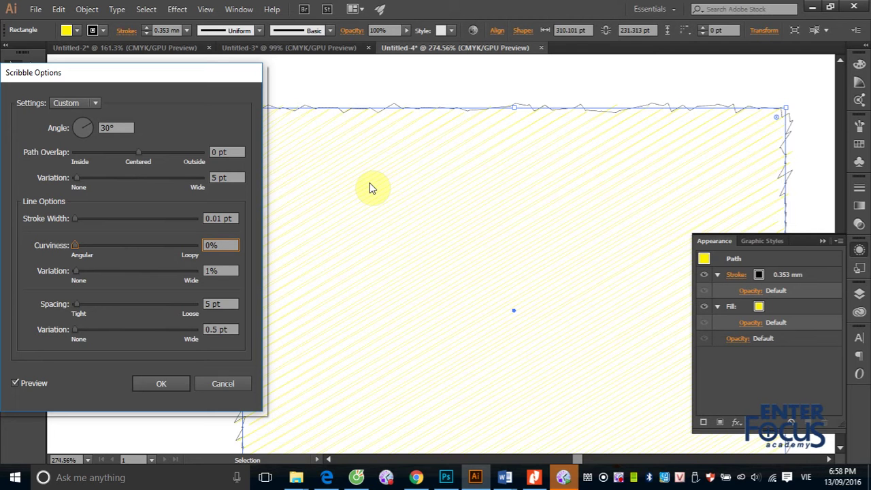
drag(76, 245, 116, 249)
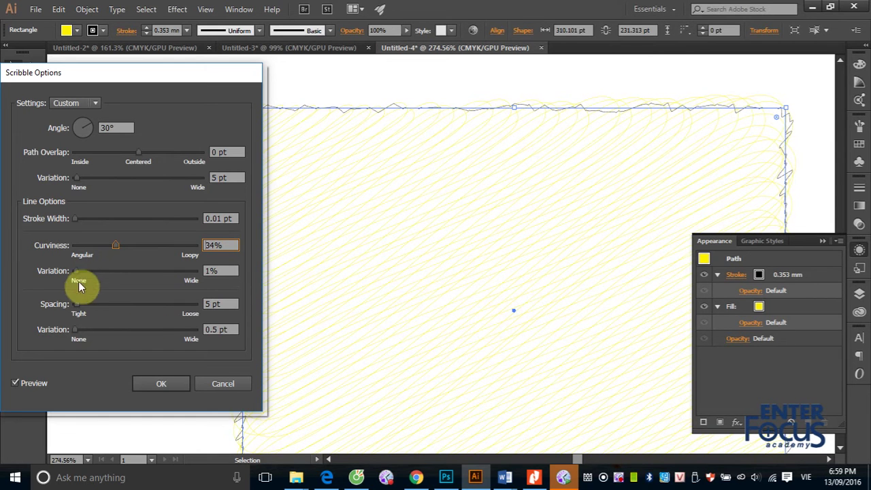
- Cut curviness variation to nearly zero, straighten the lines, and widen spacing to 31 pt
drag(76, 272, 139, 274)
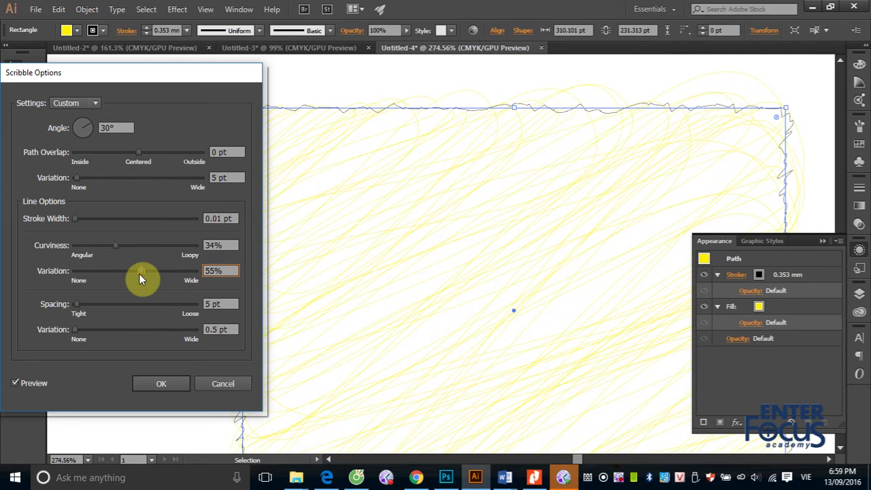
drag(139, 273, 91, 271)
mouse_move(77, 304)
mouse_down()
mouse_move(121, 308)
mouse_move(78, 308)
mouse_up()
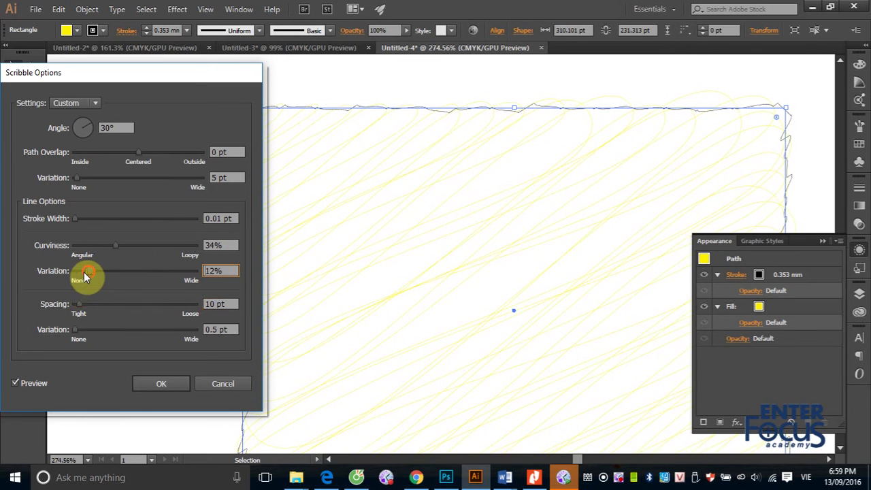
drag(92, 271, 76, 271)
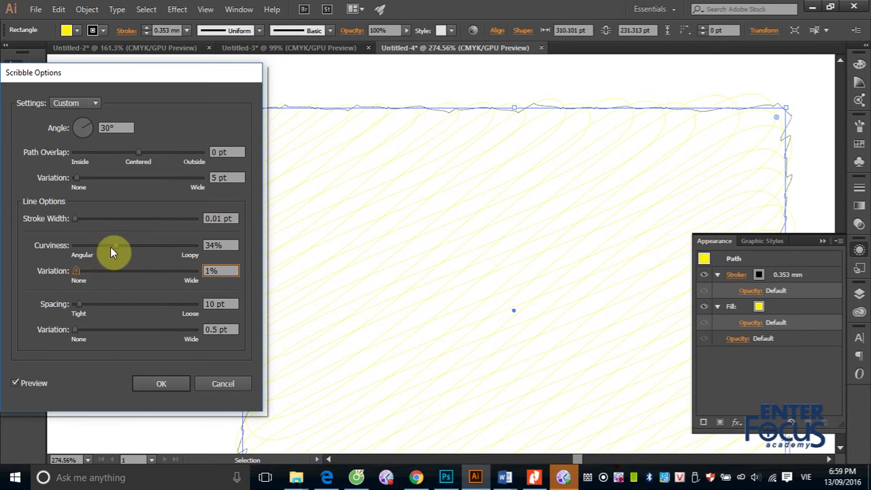
drag(114, 246, 78, 251)
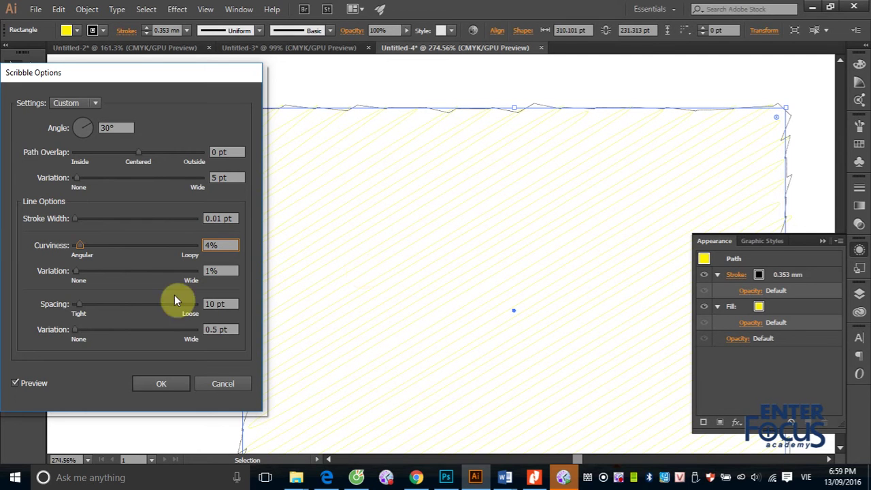
drag(79, 305, 87, 304)
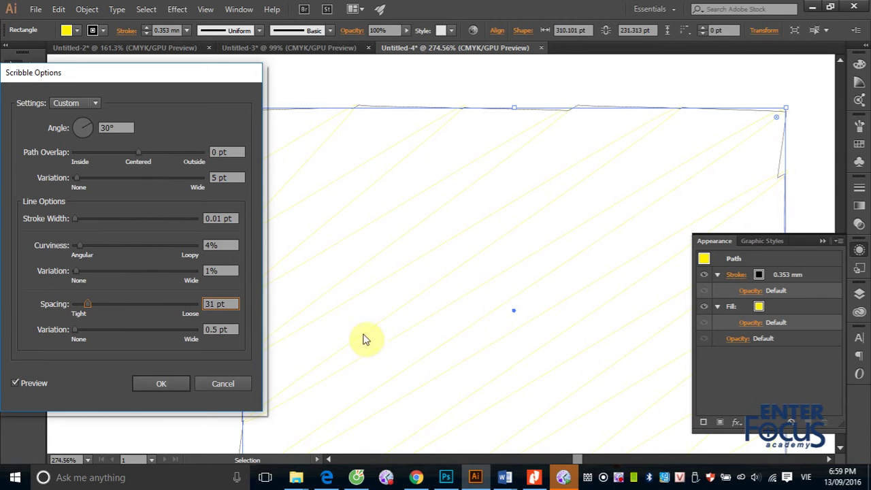
- Set spacing variation to 37 pt, Curviness 2%, Stroke Width 15 pt, and apply the scribble
click(78, 332)
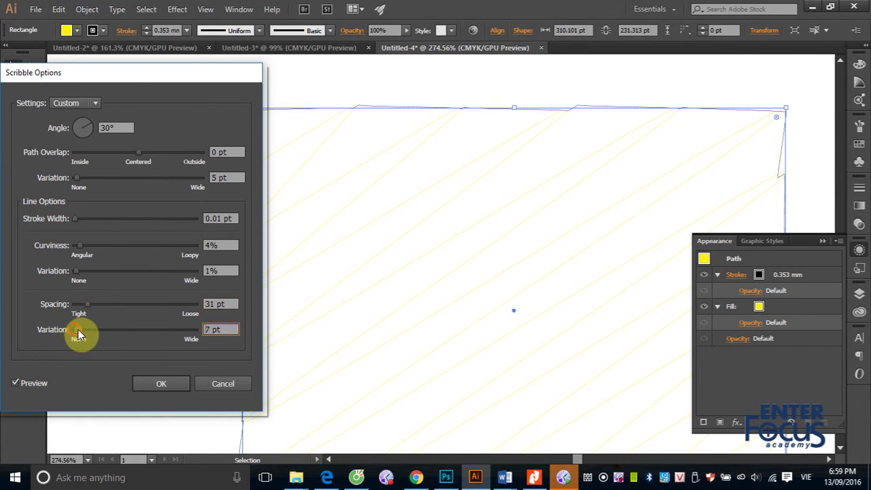
mouse_move(78, 333)
mouse_down()
mouse_move(126, 333)
mouse_move(77, 334)
mouse_up()
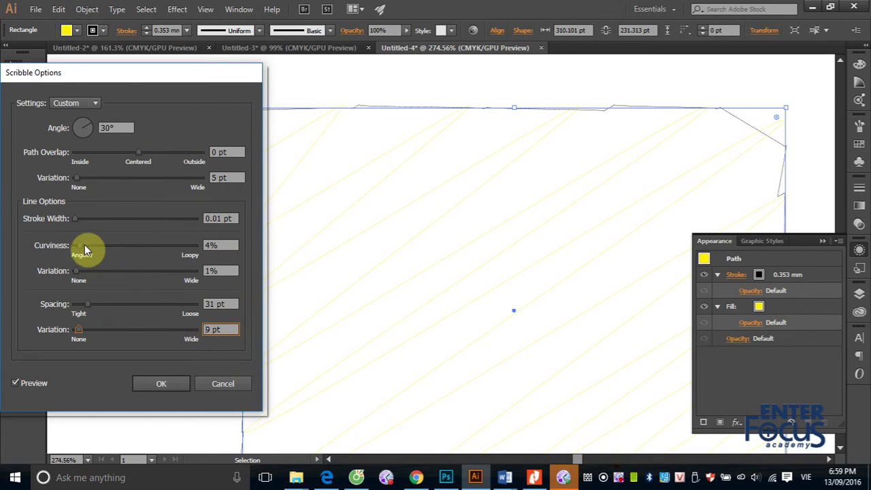
drag(79, 245, 119, 272)
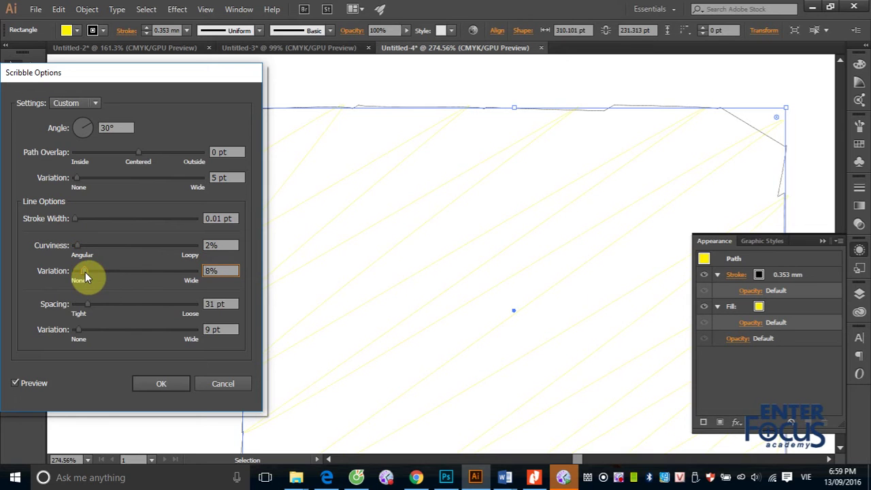
click(81, 219)
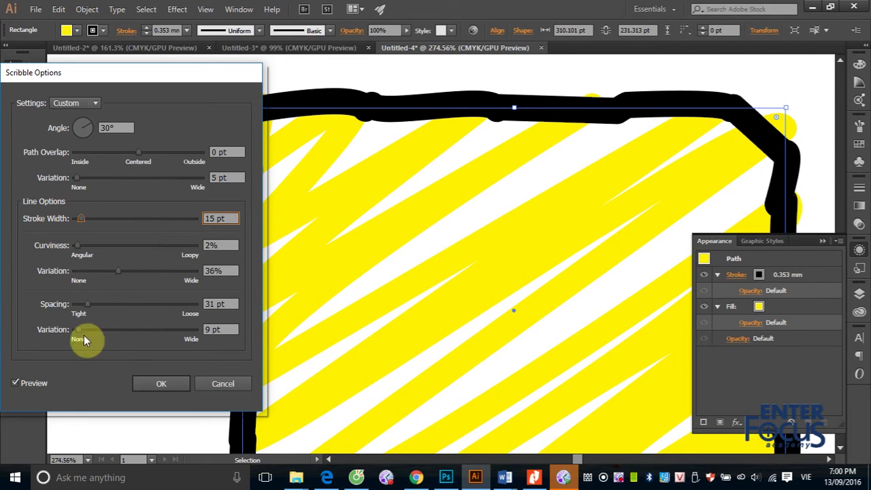
click(161, 383)
- Alt-drag a copy of the scribbled rectangle and remove its Scribble in the Appearance panel
key(ctrl+minus)
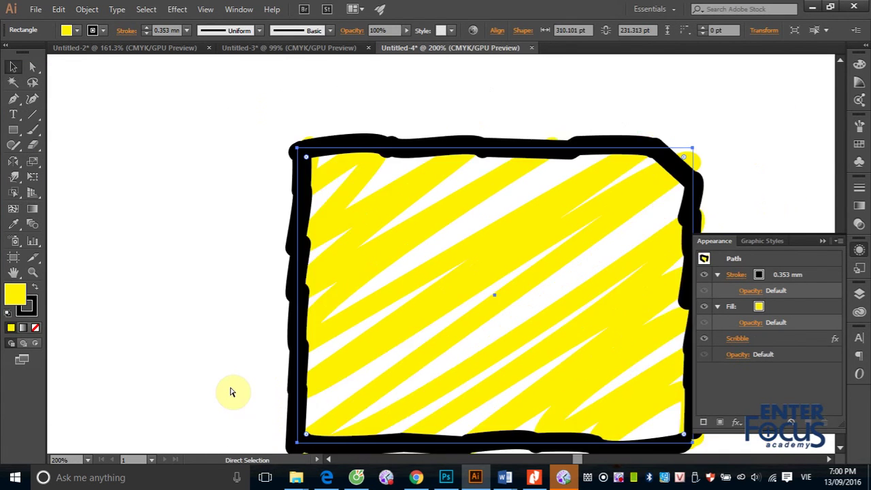
key(ctrl+minus)
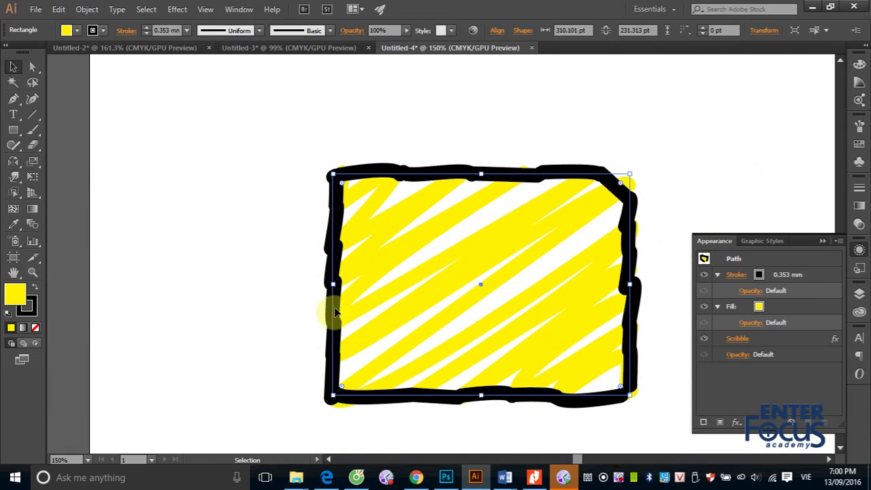
click(824, 241)
drag(627, 254, 450, 216)
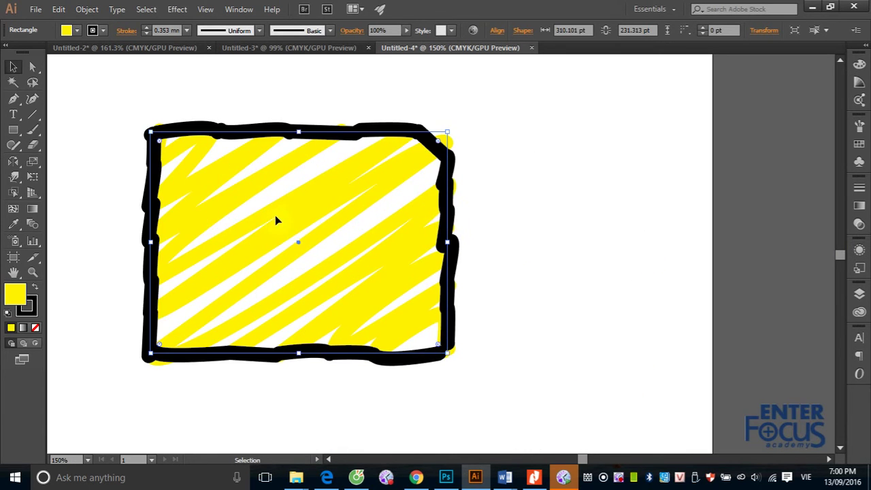
drag(279, 213, 598, 213)
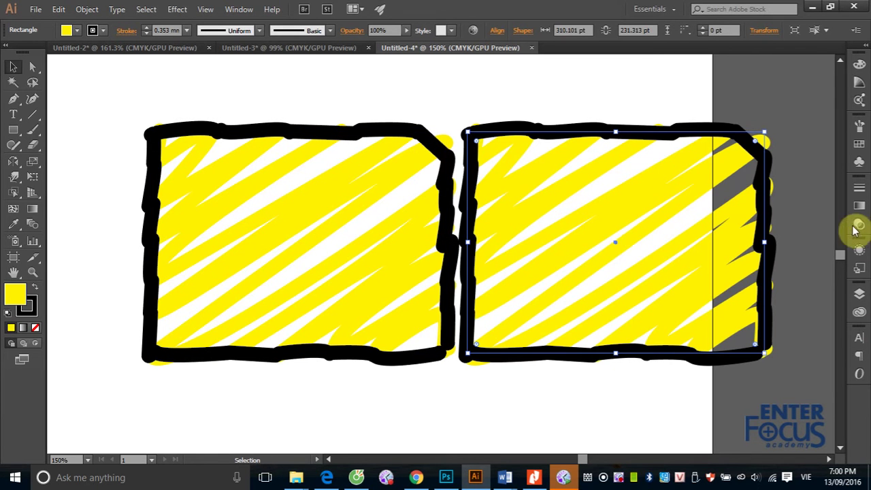
click(860, 249)
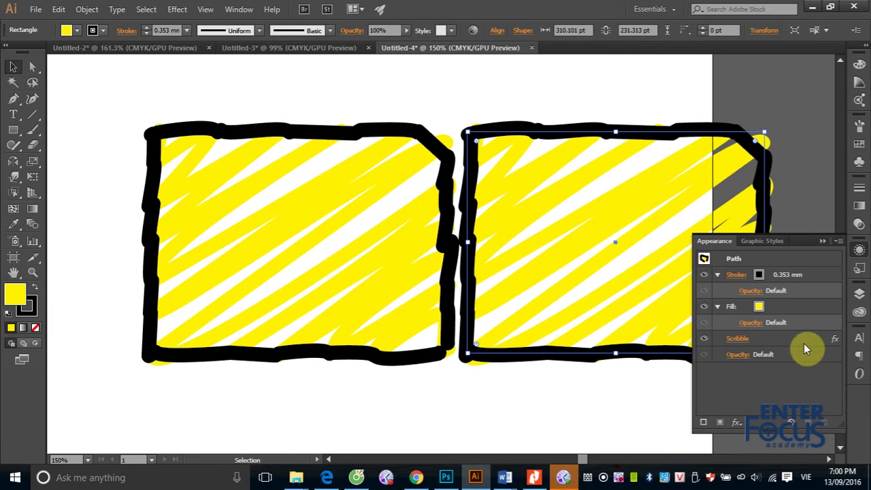
click(749, 339)
click(824, 422)
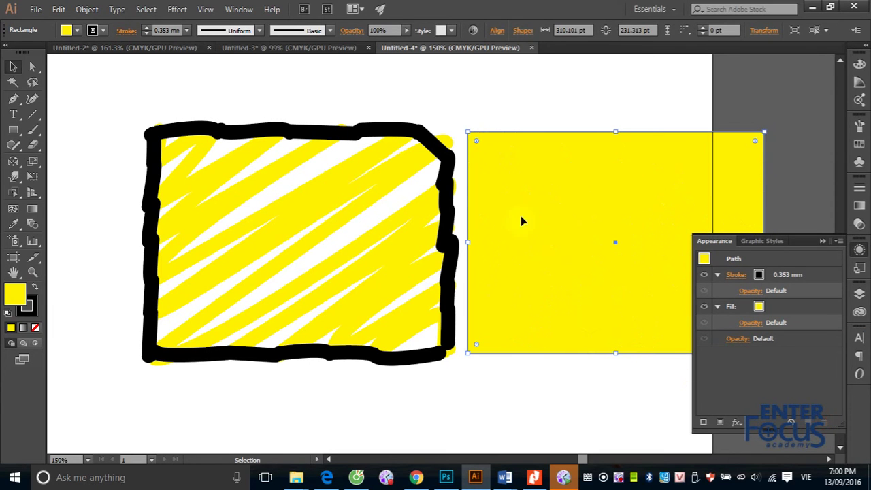
click(821, 241)
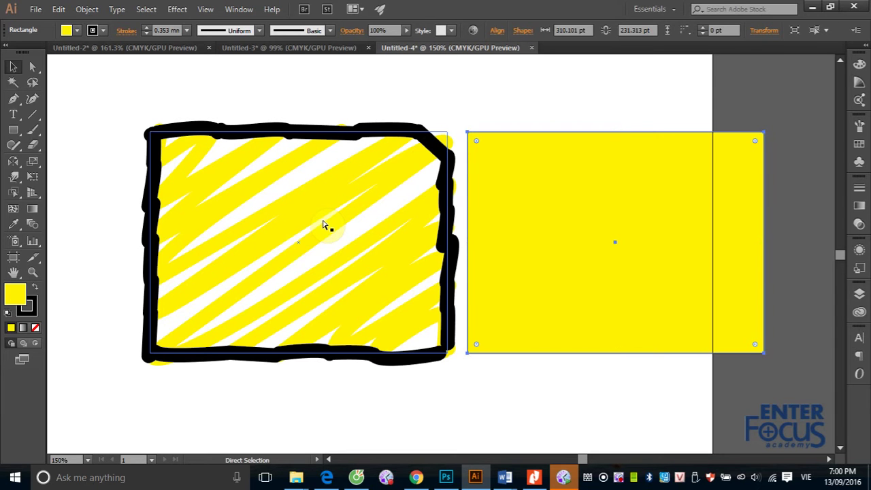
- Zoom out, marquee-select both yellow rectangles, and delete them
key(ctrl+minus)
key(ctrl+minus)
key(ctrl+minus)
drag(317, 184, 609, 321)
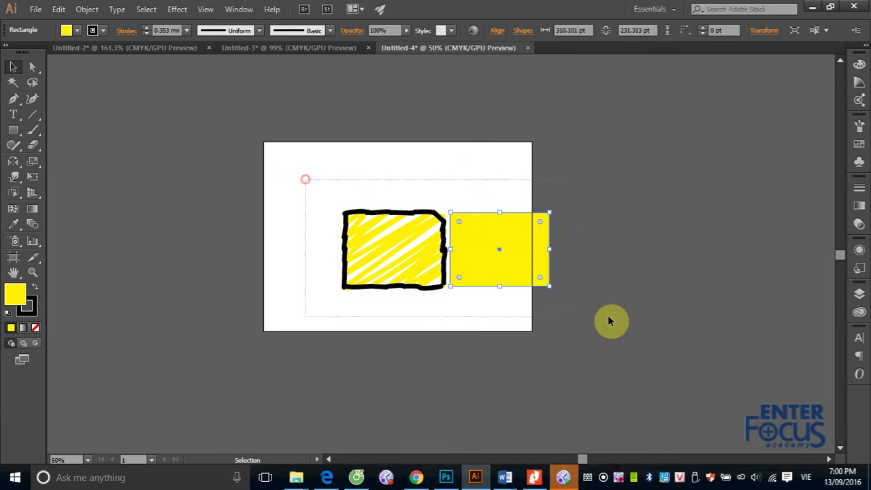
key(Delete)
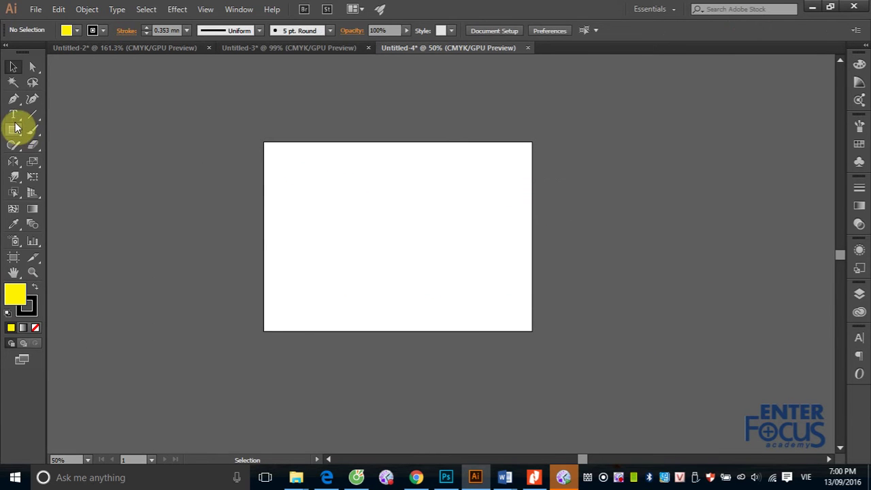
- Type ENTER FOCUS on the artboard and scale it to about 99 pt
click(13, 115)
click(319, 241)
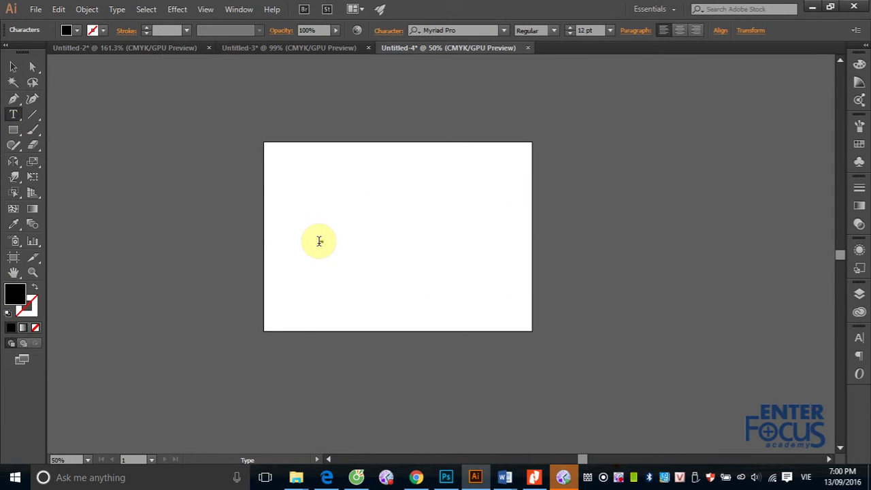
text(ENTERFOCUS)
click(13, 66)
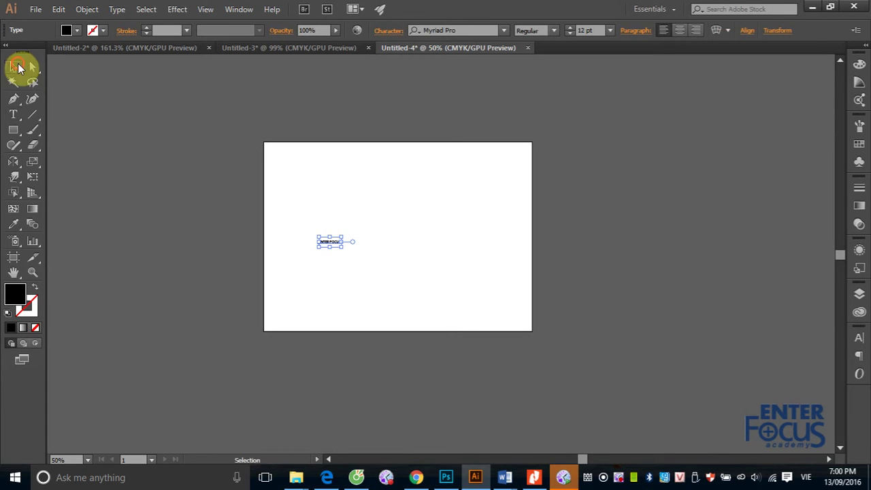
drag(343, 238, 514, 162)
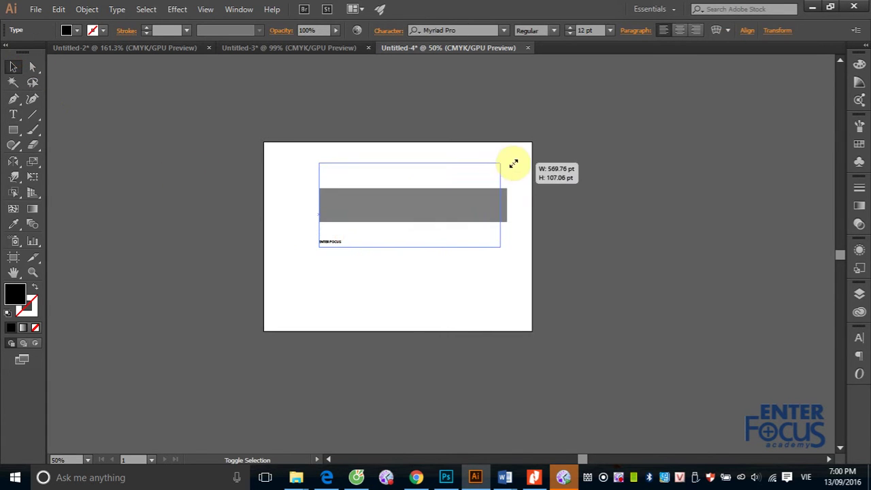
- Set the text font to Impact, enlarge it to 149.5 pt, and nudge it right
click(117, 10)
mouse_move(148, 53)
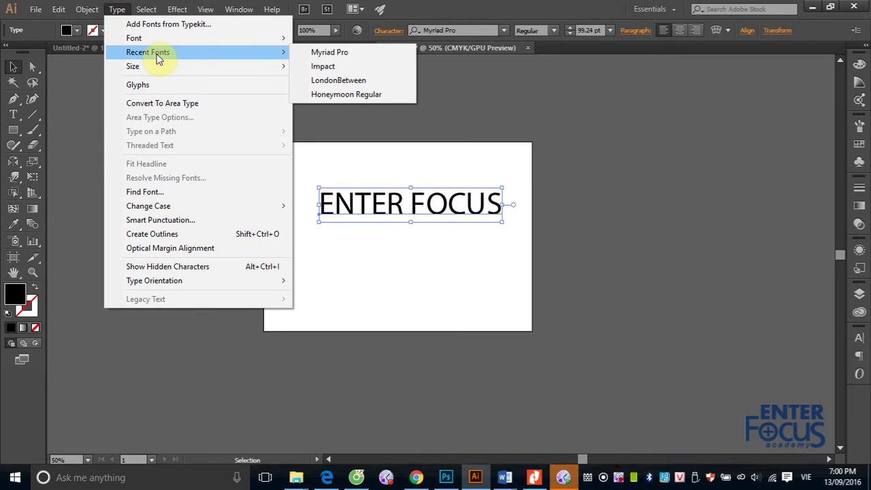
click(318, 68)
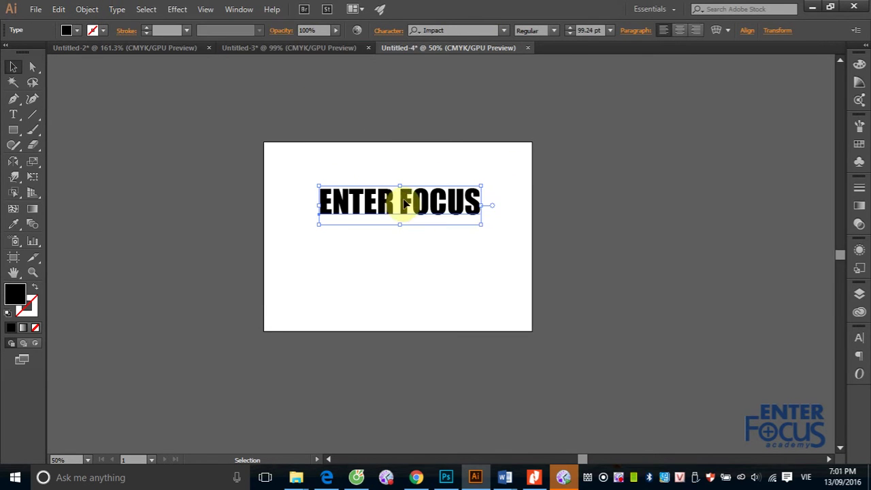
drag(399, 204, 383, 234)
drag(248, 173, 553, 306)
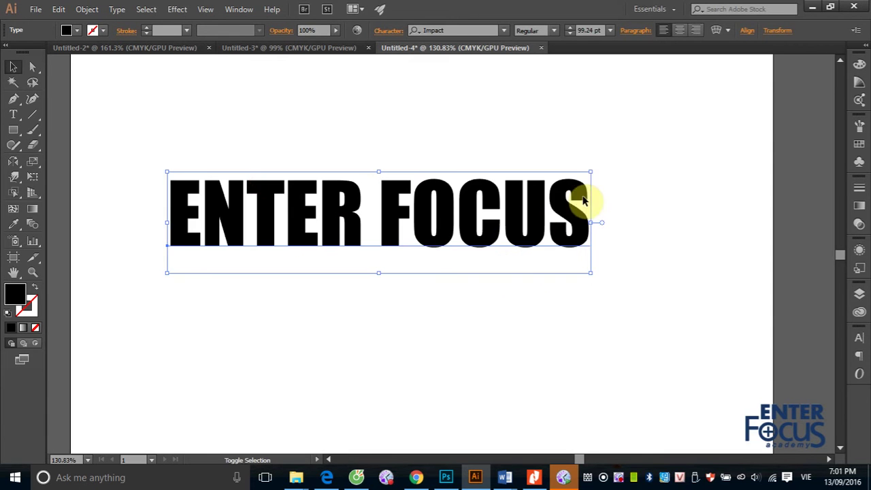
drag(593, 175, 700, 148)
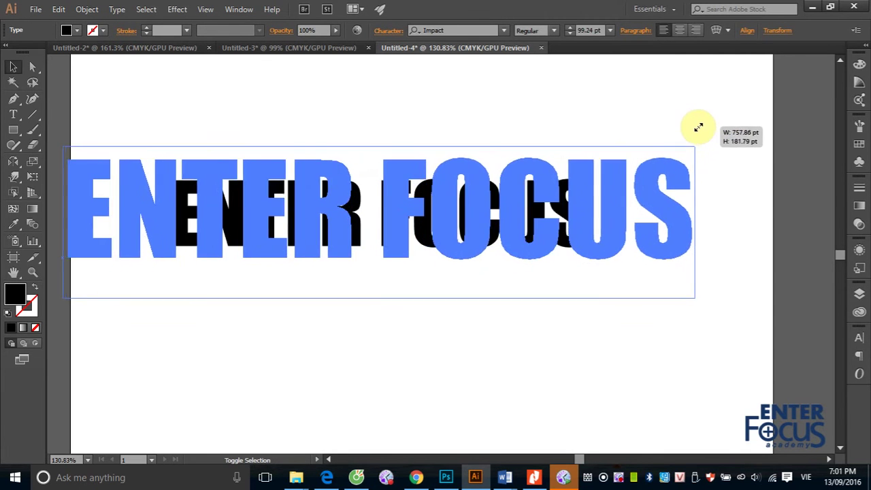
drag(450, 234, 485, 235)
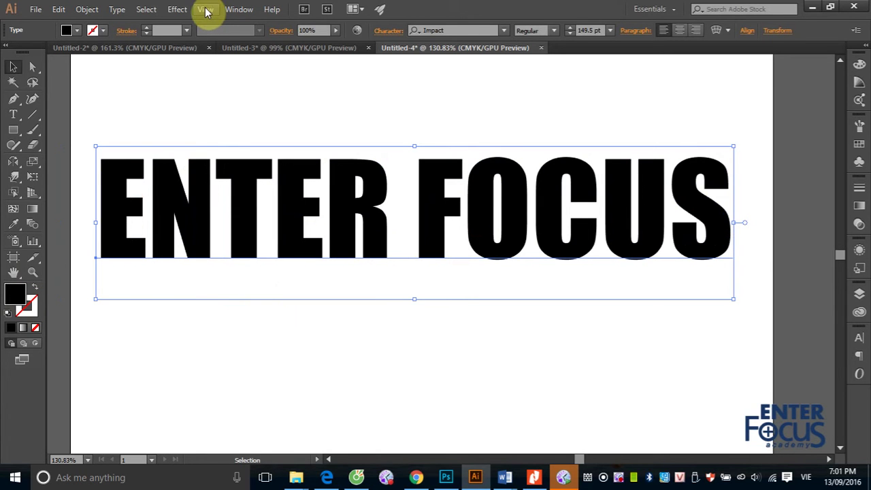
- Apply the last Scribble effect to the ENTER FOCUS text and open its settings
click(180, 10)
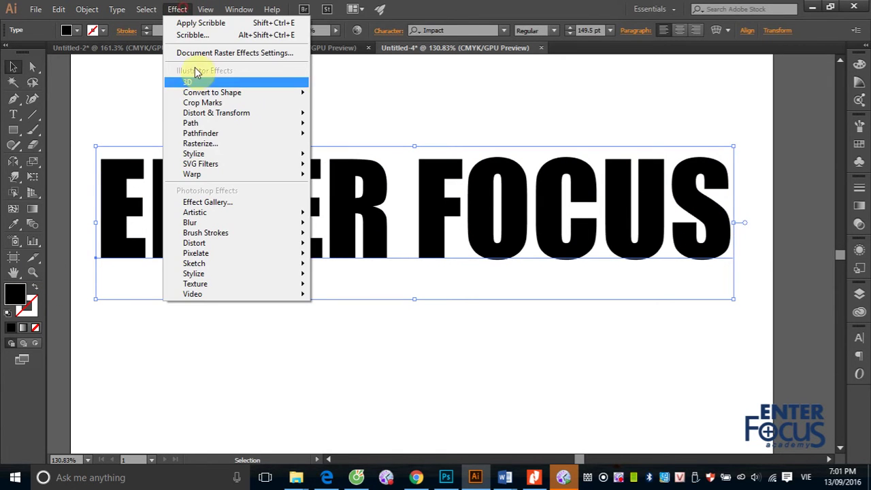
click(227, 158)
click(358, 227)
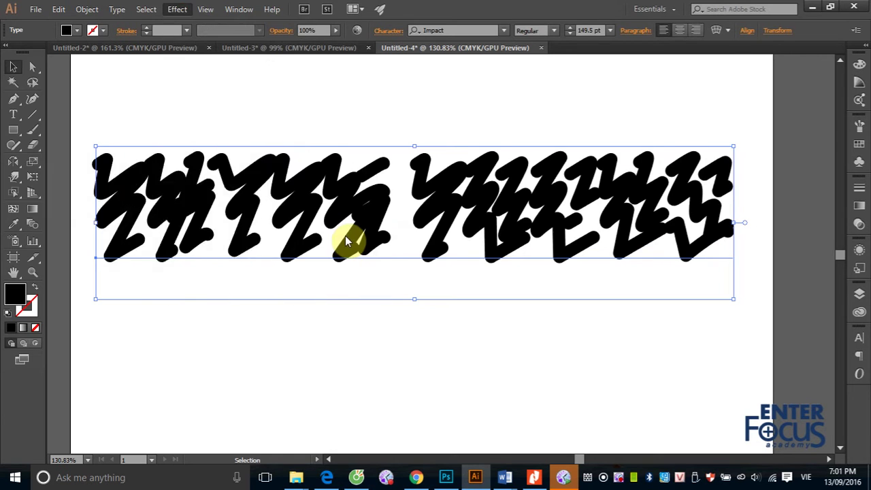
mouse_move(169, 77)
mouse_down()
mouse_move(422, 301)
mouse_move(531, 239)
mouse_up()
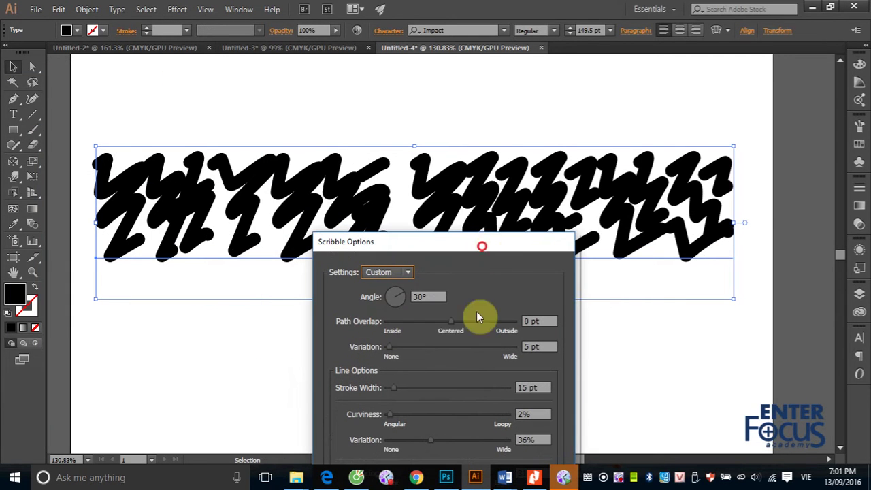
drag(470, 244, 488, 194)
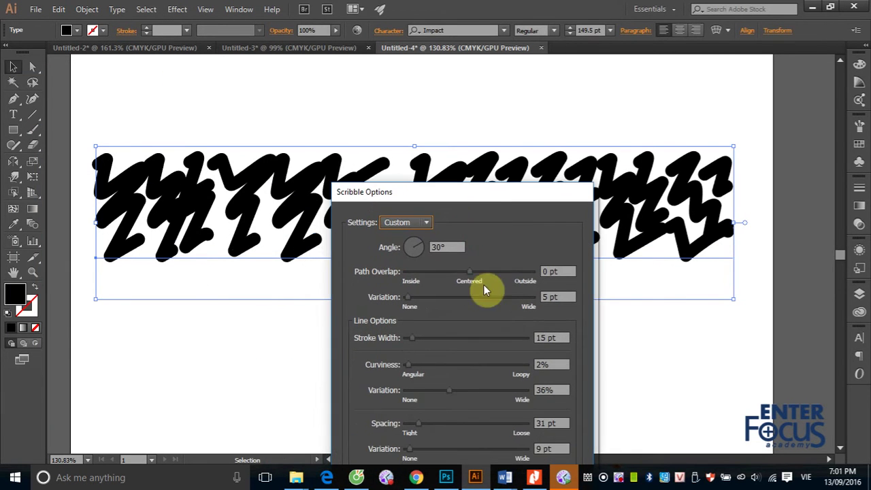
- Set Stroke Width 2 pt, Curviness 0%, Spacing 2 pt and Variation 3 pt
drag(449, 391, 409, 395)
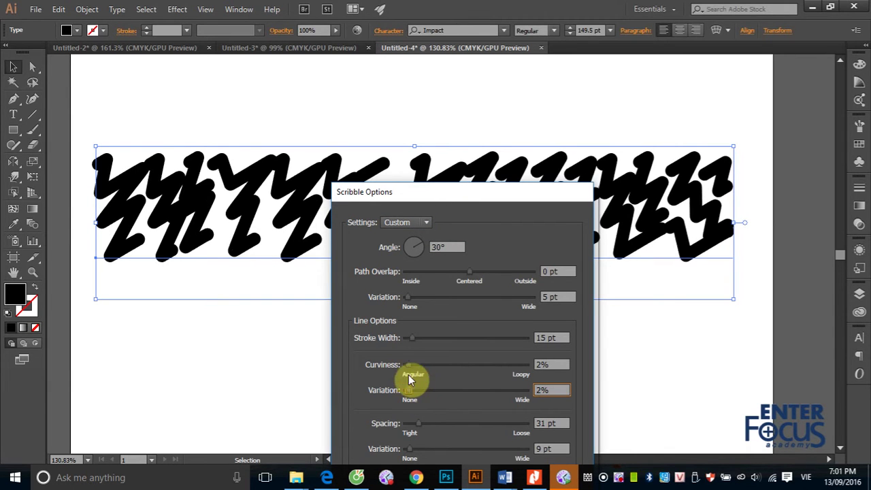
drag(412, 339, 405, 338)
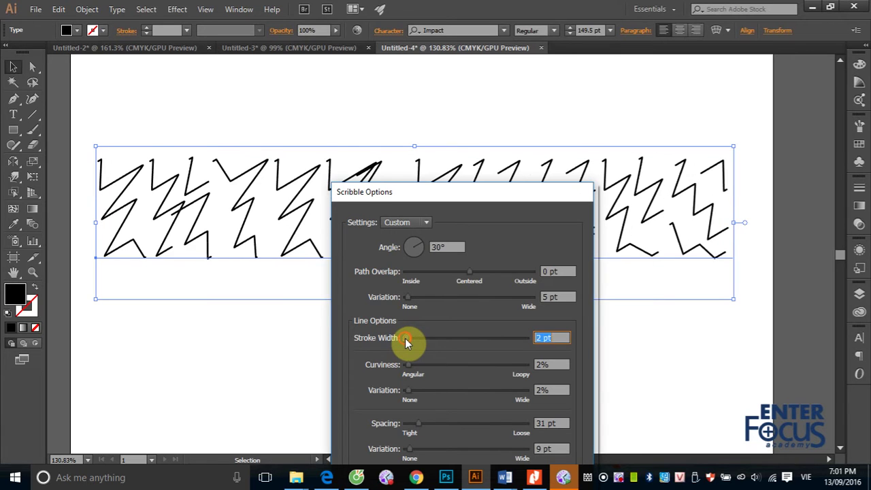
drag(410, 365, 404, 367)
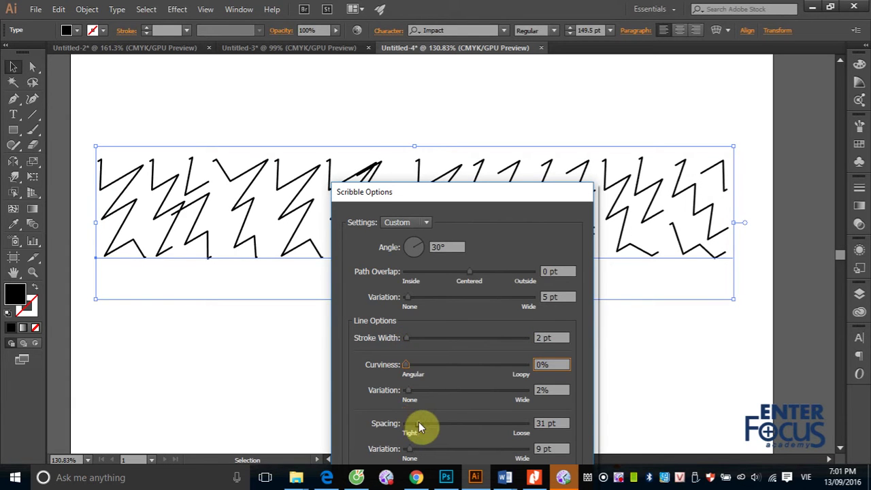
mouse_move(418, 424)
mouse_down()
mouse_move(407, 425)
mouse_move(404, 450)
mouse_up()
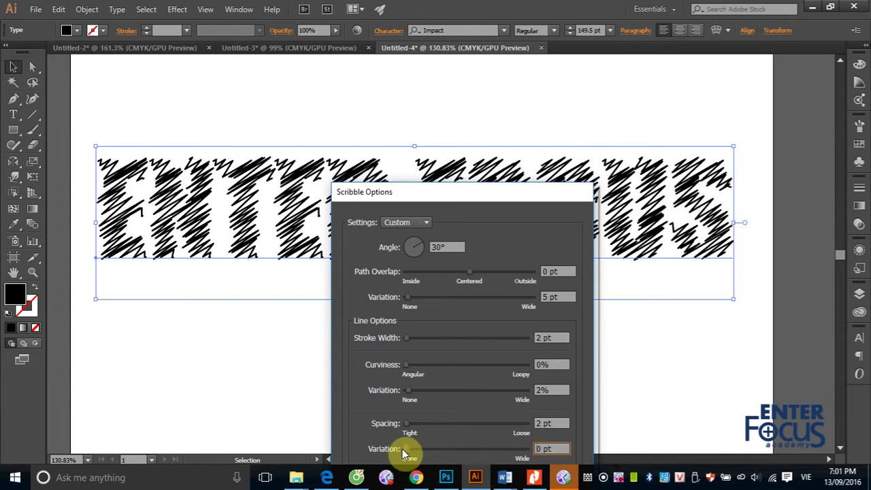
click(408, 451)
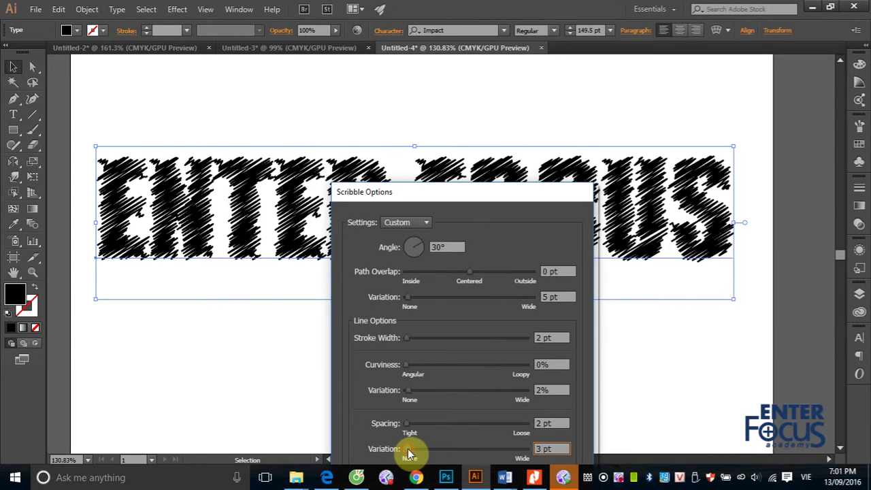
mouse_move(440, 198)
mouse_down()
mouse_move(385, 266)
mouse_move(491, 90)
mouse_up()
- Confirm the scribble on ENTER FOCUS, deselect it, and zoom to 100% with Ctrl+1
click(499, 398)
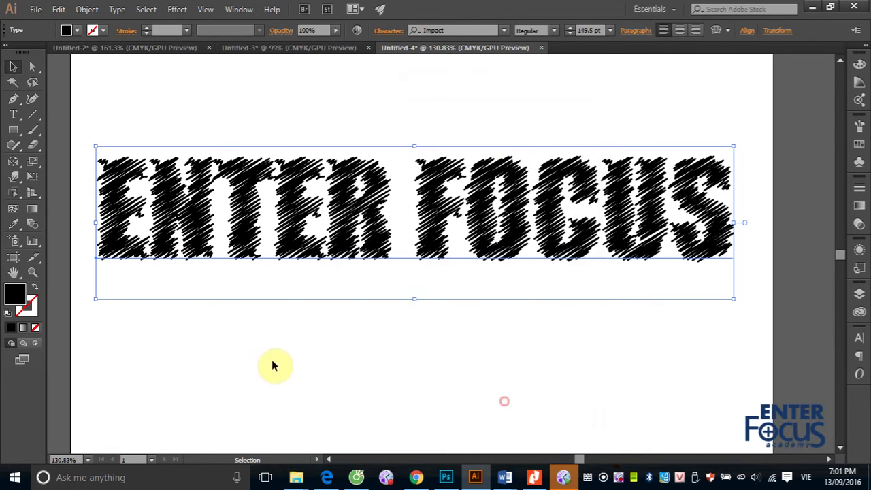
click(265, 372)
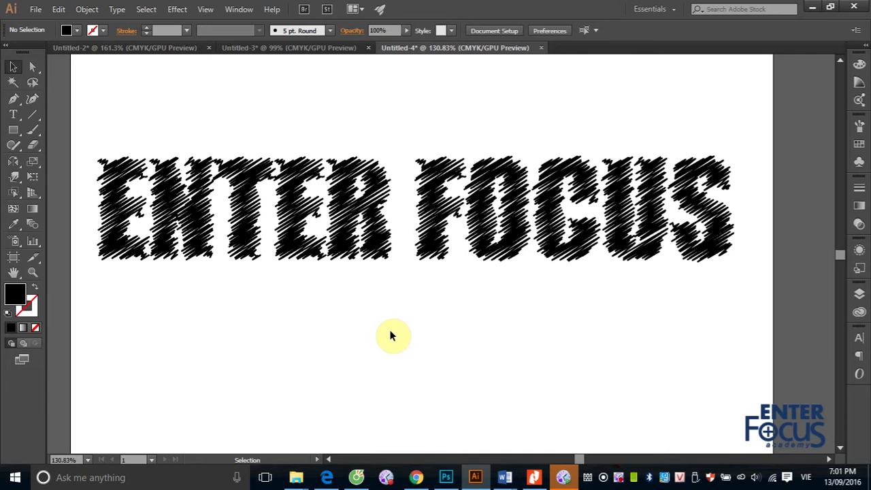
key(ctrl+1)
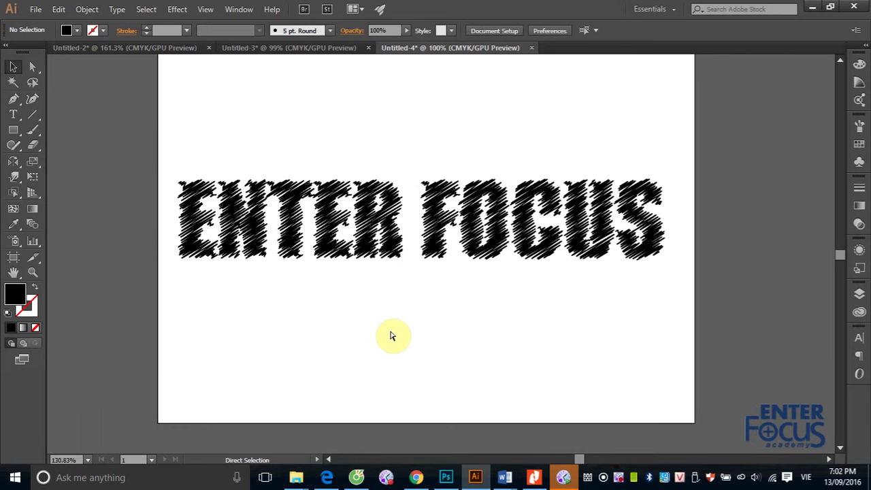
click(356, 282)
click(502, 340)
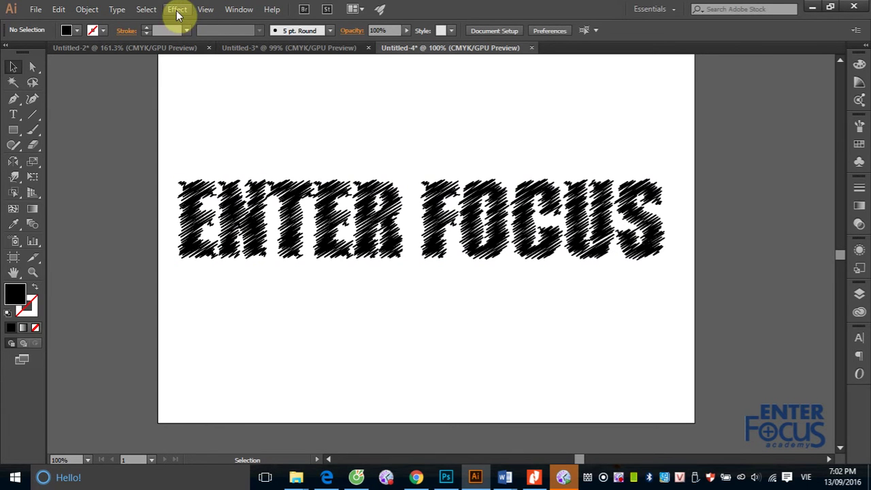
- Place fleurs blanches osmoz.jpg as a linked image covering the artboard, then zoom out
click(37, 8)
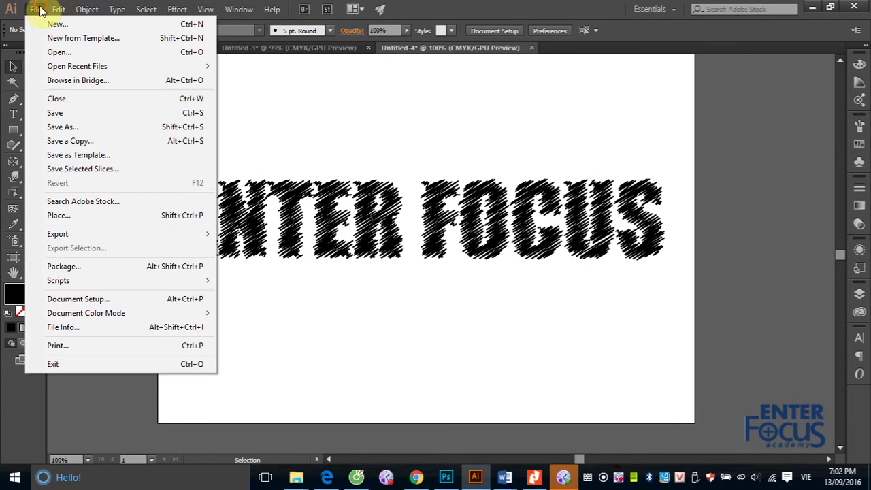
click(59, 216)
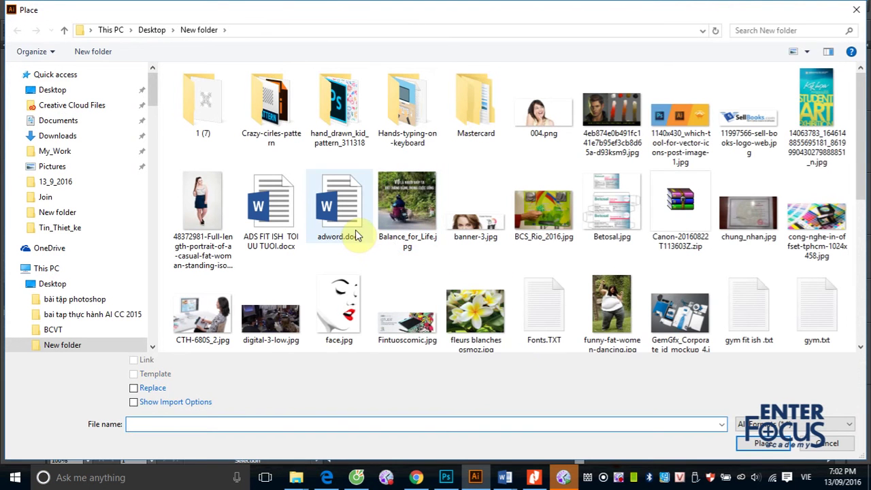
click(470, 305)
click(758, 443)
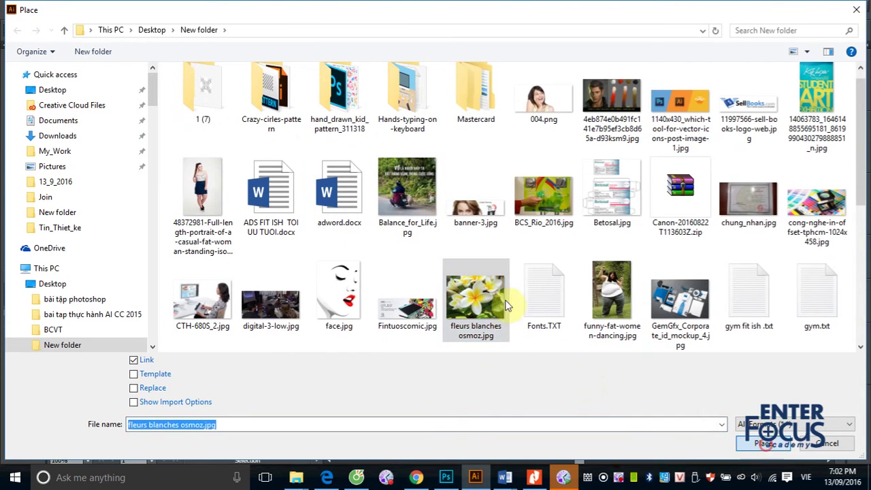
click(304, 96)
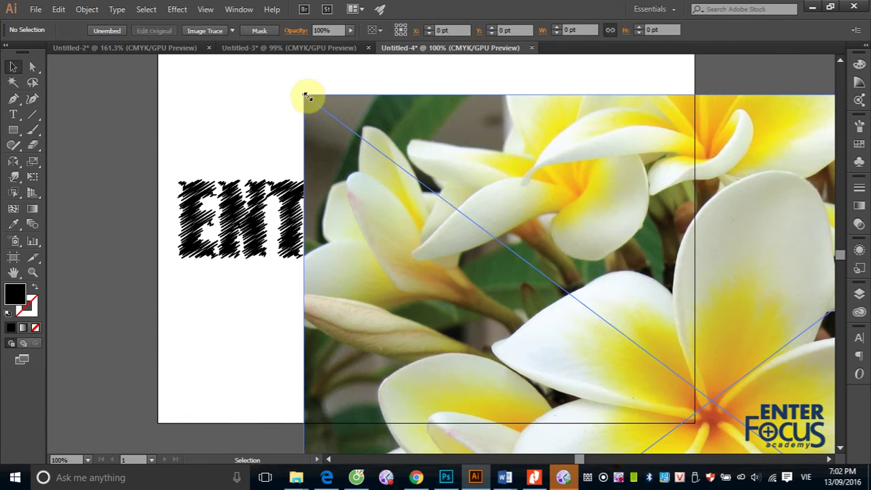
drag(655, 268, 358, 206)
key(ctrl+minus)
key(ctrl+minus)
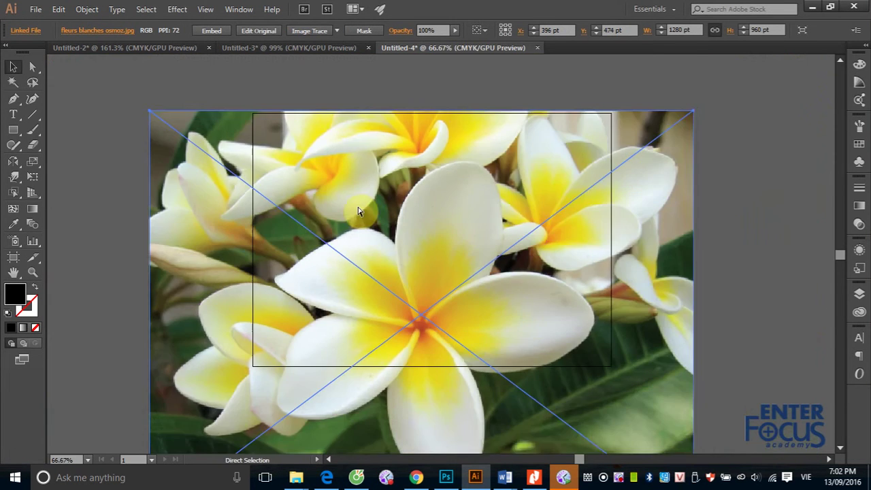
key(ctrl+minus)
click(177, 9)
mouse_move(193, 154)
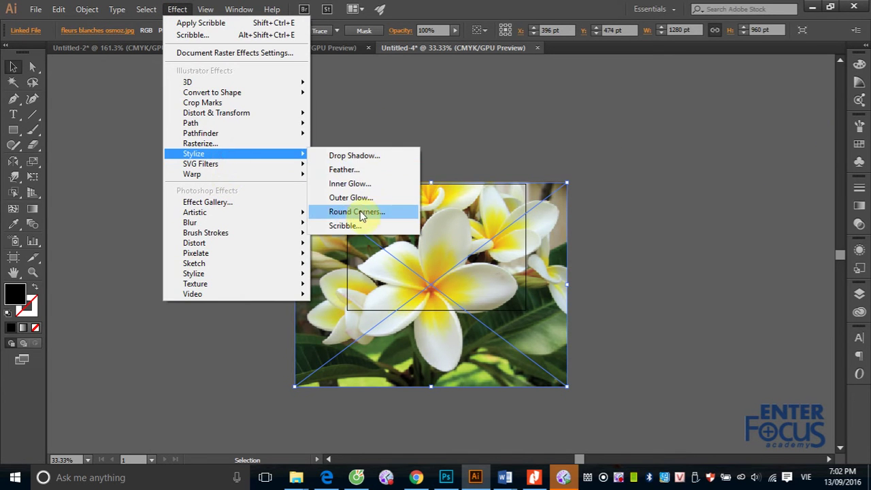
click(347, 227)
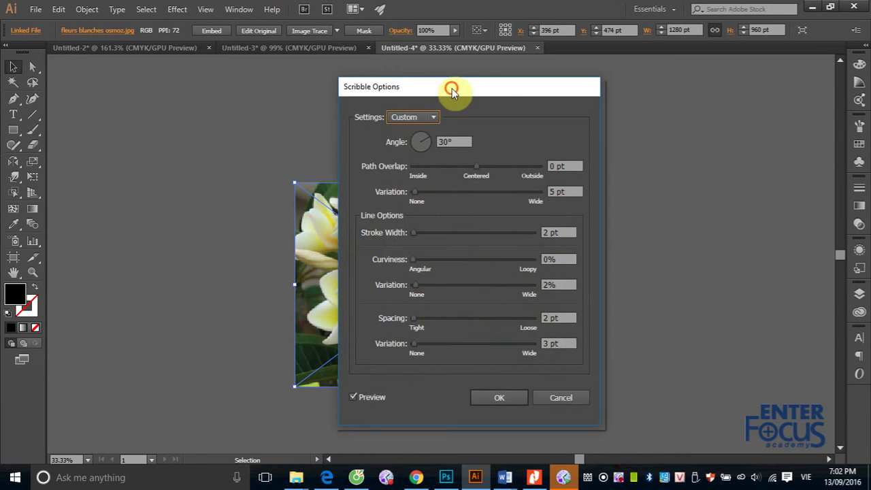
drag(452, 89, 633, 82)
click(691, 399)
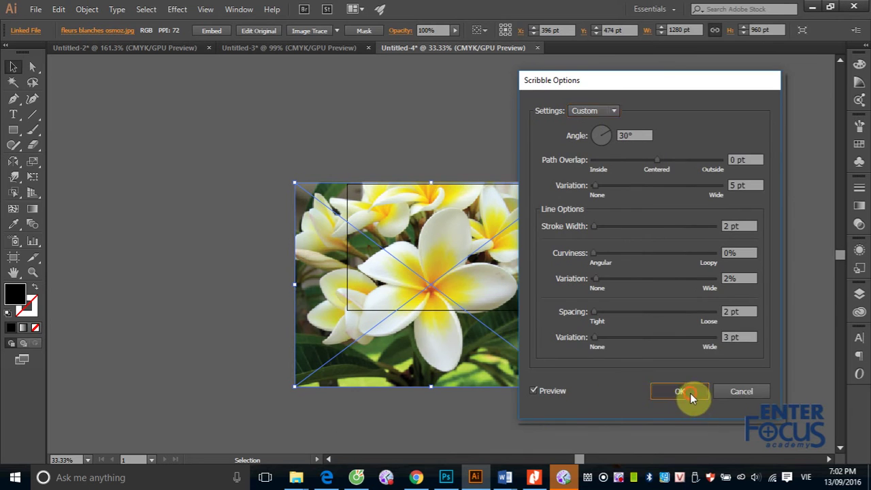
- Move the flower photo off to the artboard's right, uncovering the scribbled ENTER FOCUS text
click(637, 340)
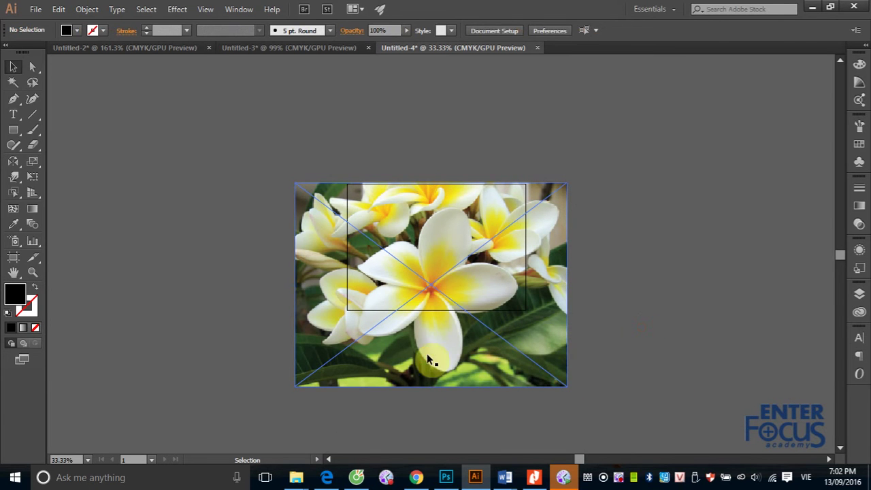
drag(404, 369, 573, 332)
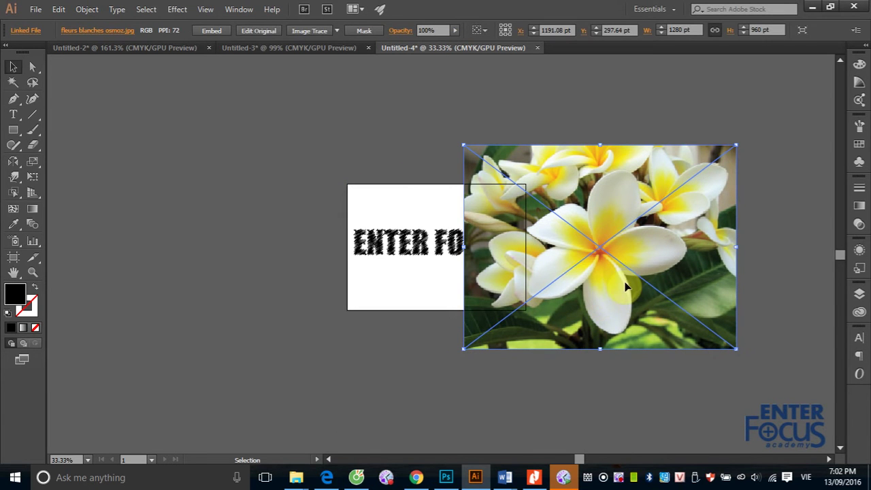
drag(552, 238, 558, 241)
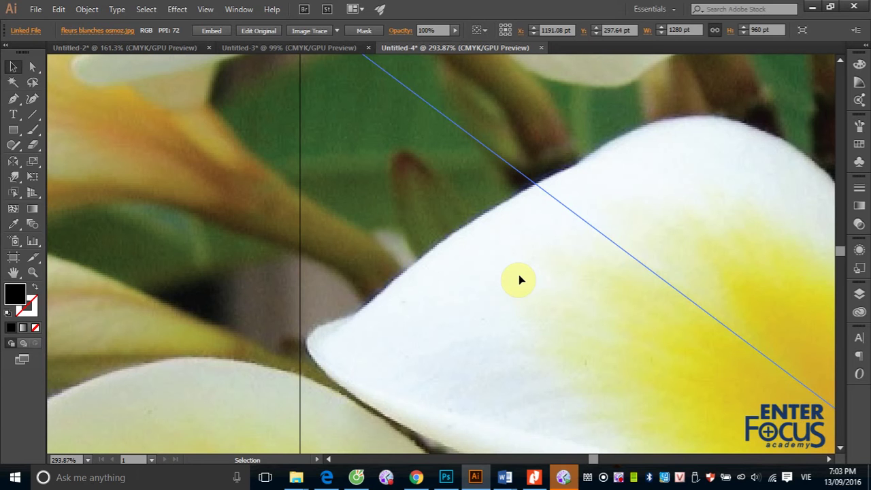
key(ctrl+minus)
key(ctrl+minus)
key(ctrl+minus)
key(ctrl+minus)
key(ctrl+minus)
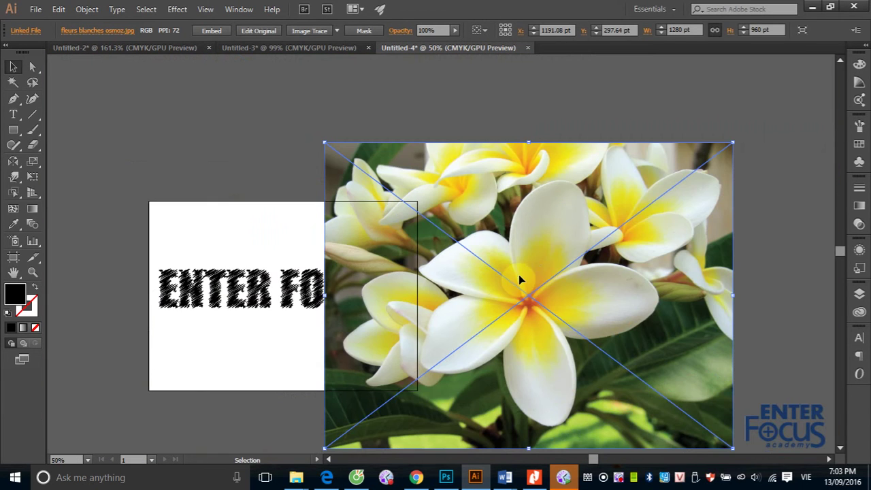
drag(490, 220, 642, 198)
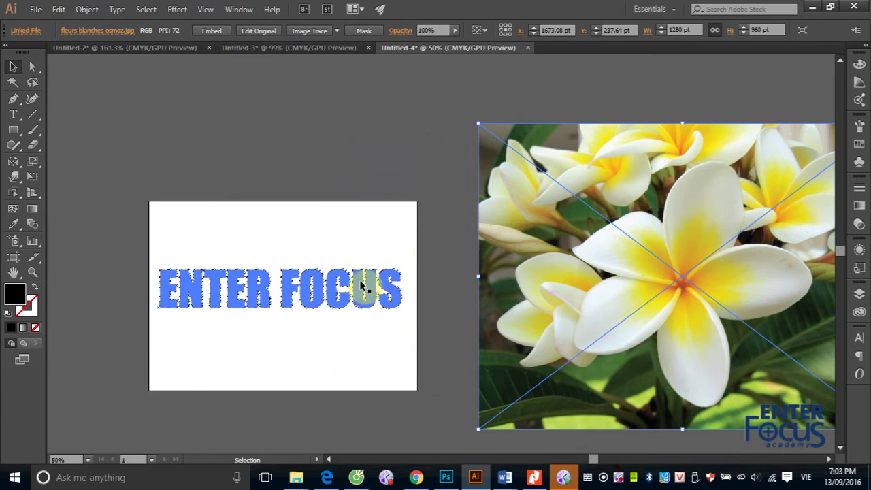
click(178, 9)
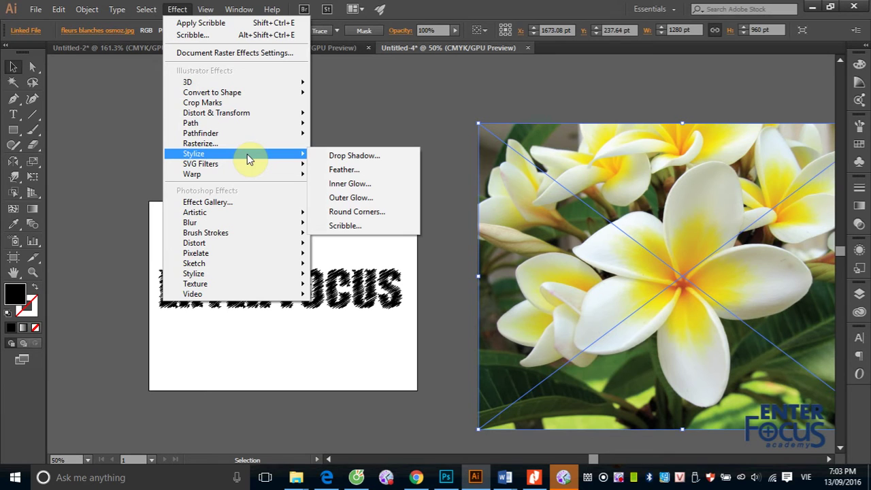
mouse_move(200, 164)
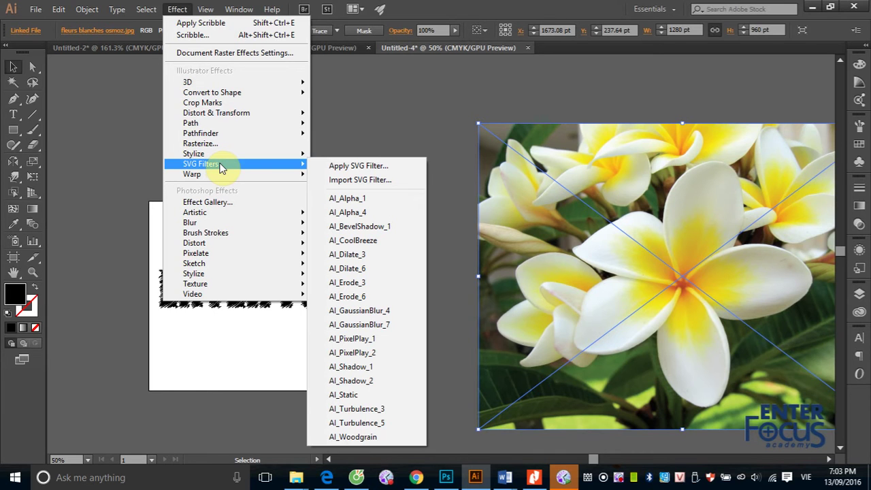
- Move ENTER FOCUS above the artboard and draw a rectangle filled with gold sampled from the photo
click(325, 230)
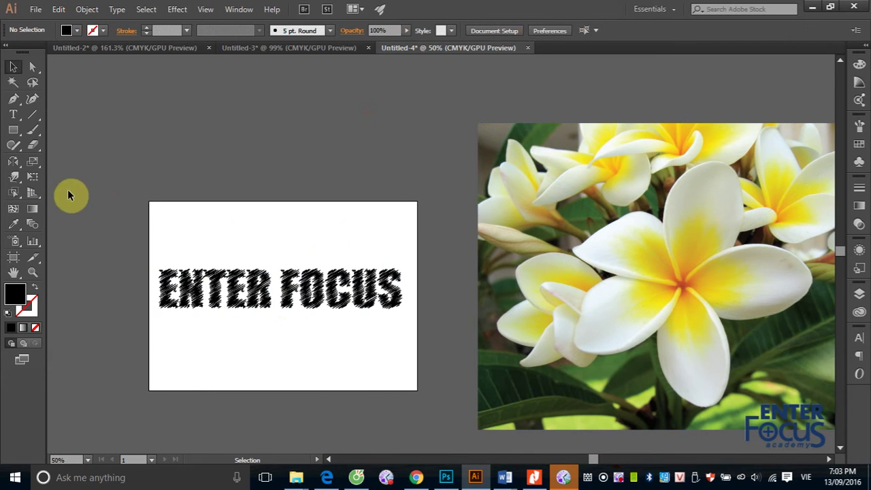
click(523, 197)
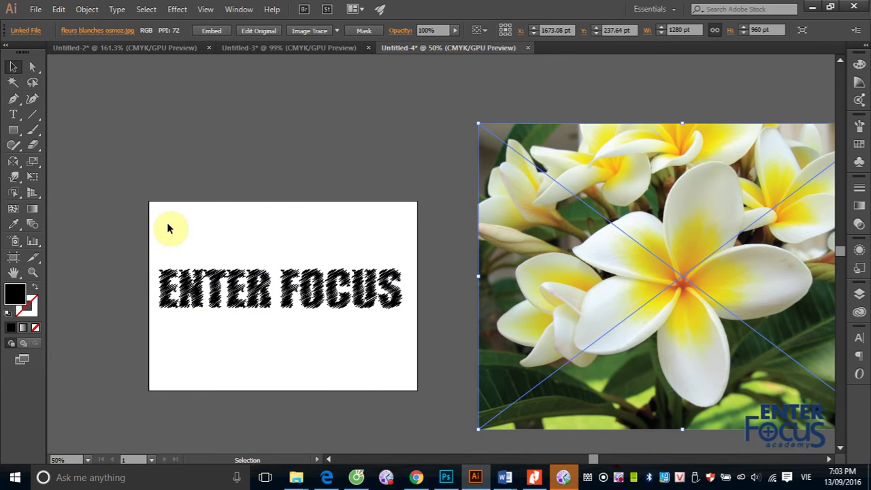
drag(311, 288, 314, 111)
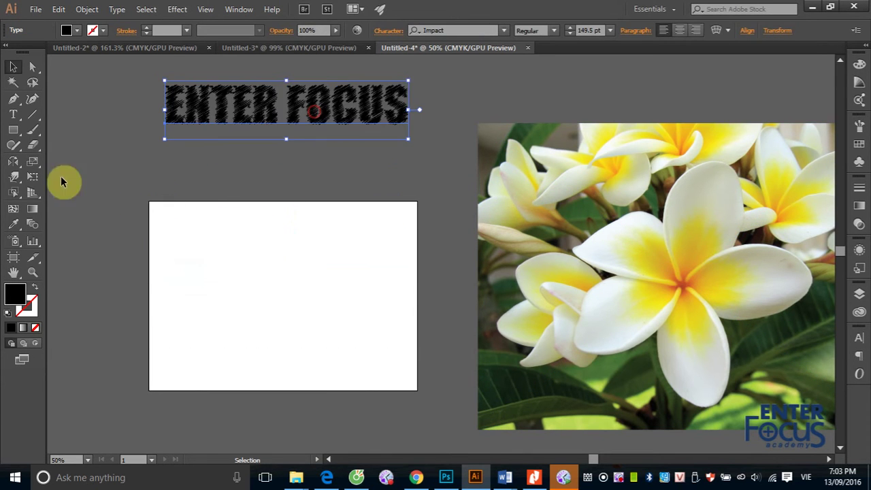
click(13, 129)
drag(195, 249, 278, 321)
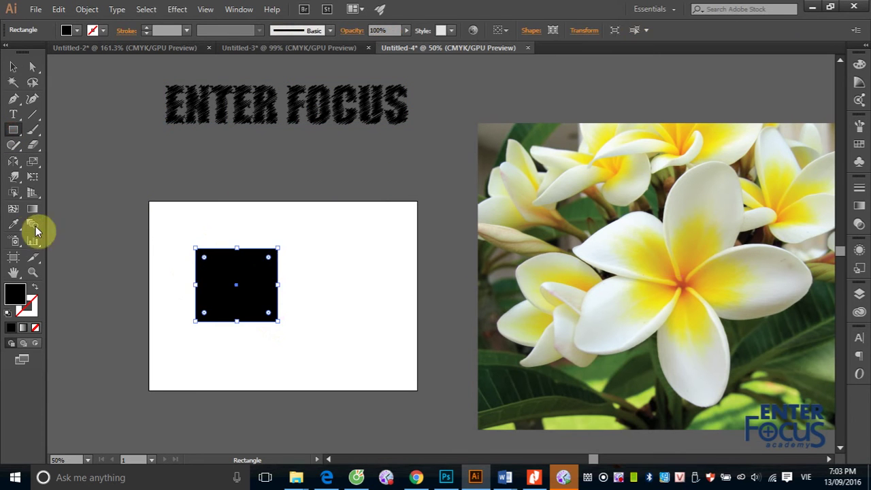
click(13, 224)
click(662, 259)
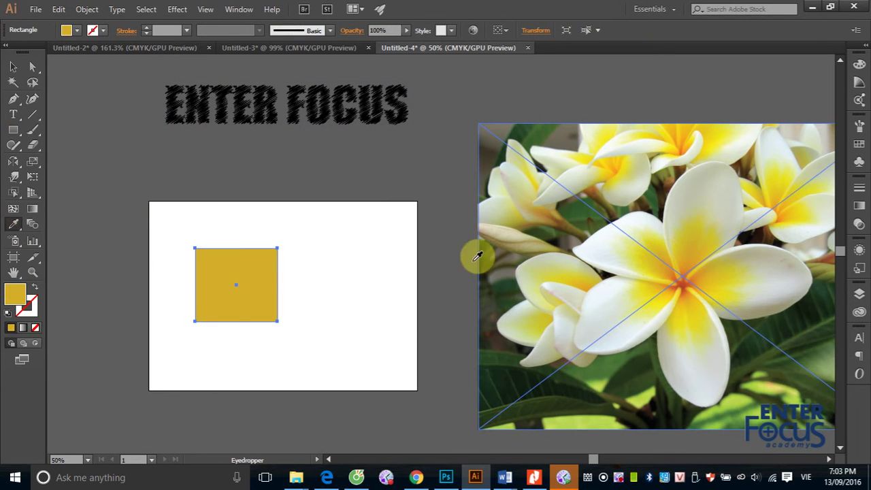
- Apply the AI_Alpha_1 SVG filter to the gold rectangle
click(13, 66)
click(170, 164)
click(224, 269)
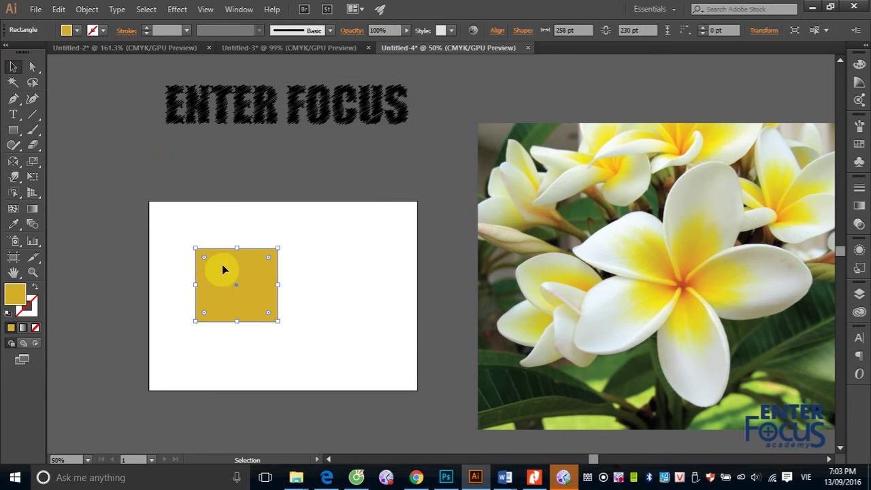
click(175, 10)
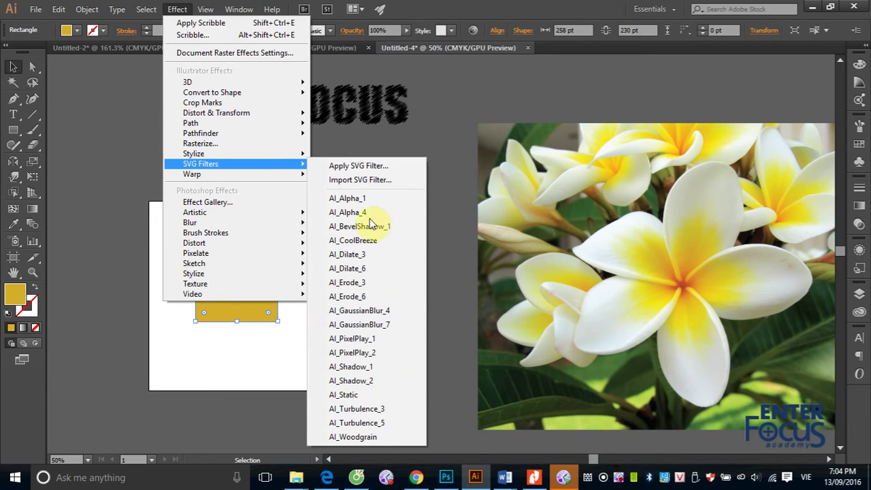
click(366, 200)
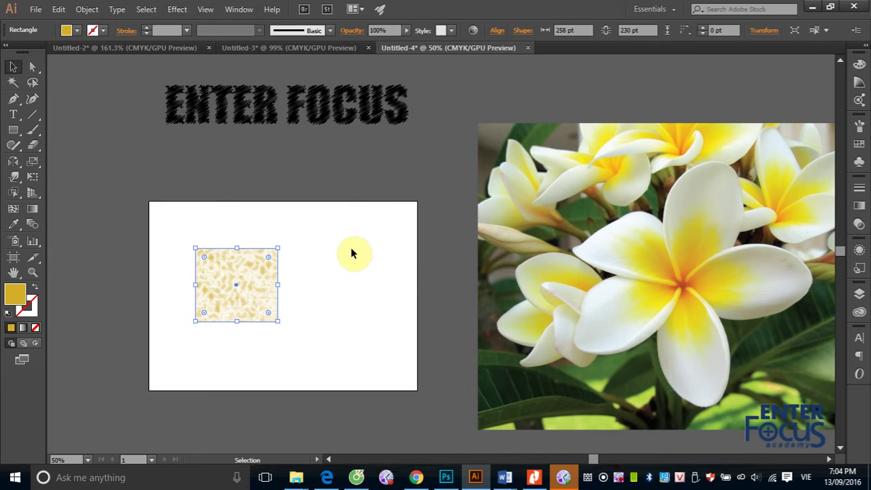
drag(178, 233, 301, 332)
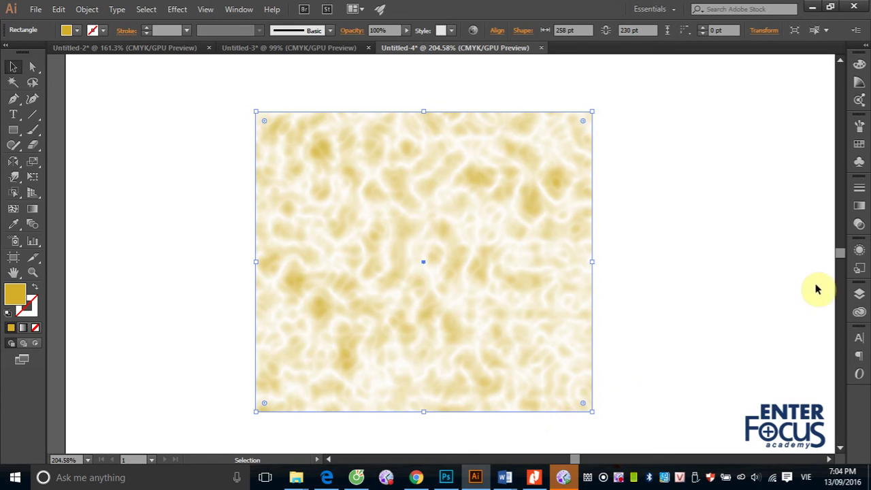
- Preview AI_Alpha_4, AI_BevelShadow_1 and AI_CoolBreeze on the rectangle, keeping AI_CoolBreeze
click(860, 252)
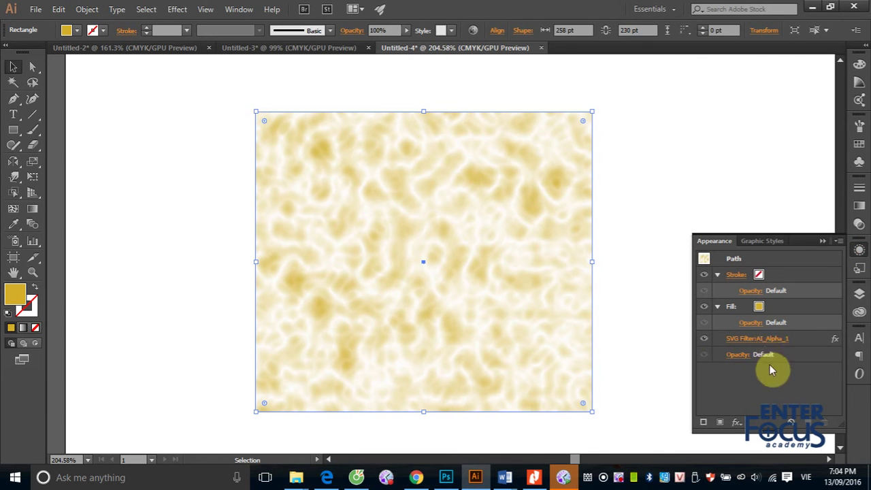
click(768, 341)
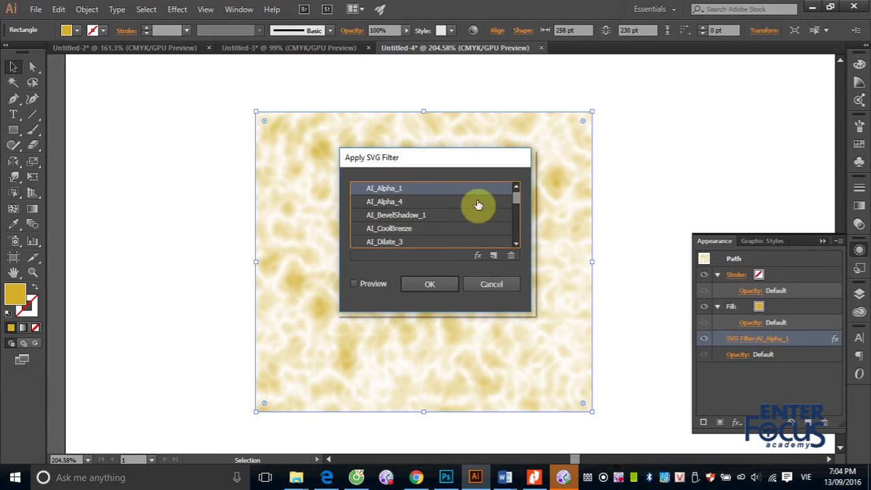
mouse_move(463, 166)
mouse_down()
mouse_move(683, 122)
mouse_move(733, 98)
mouse_up()
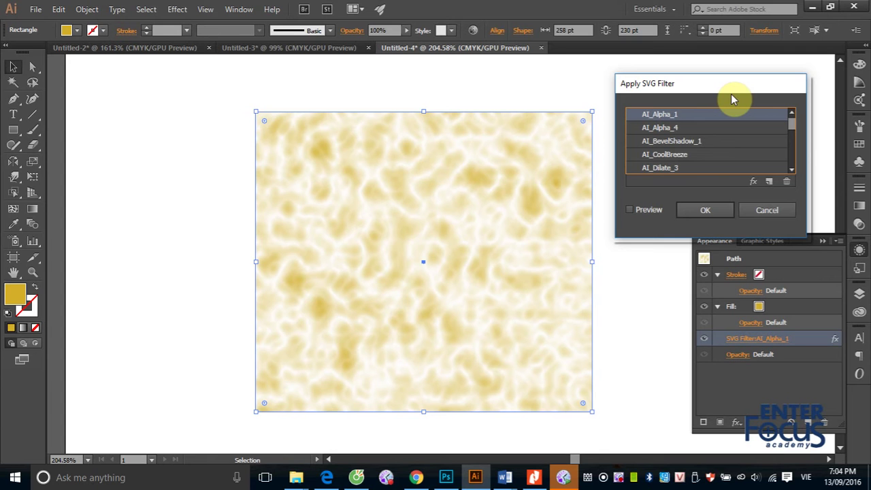
click(657, 128)
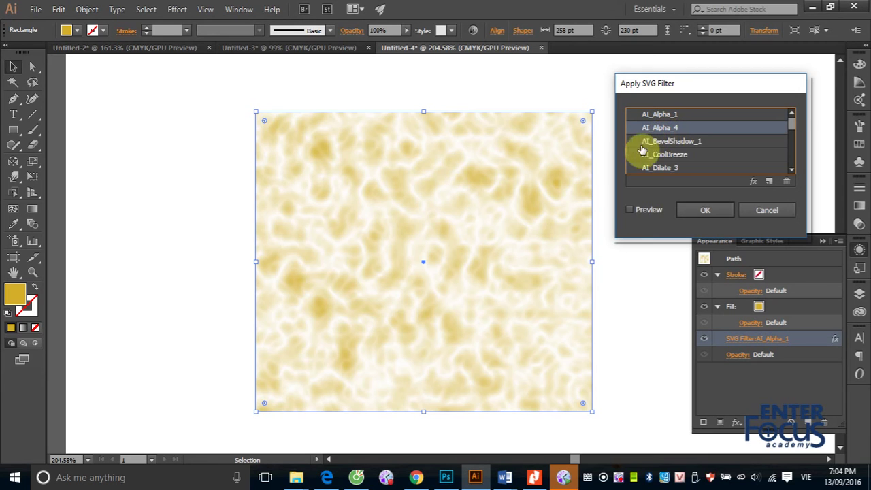
click(629, 210)
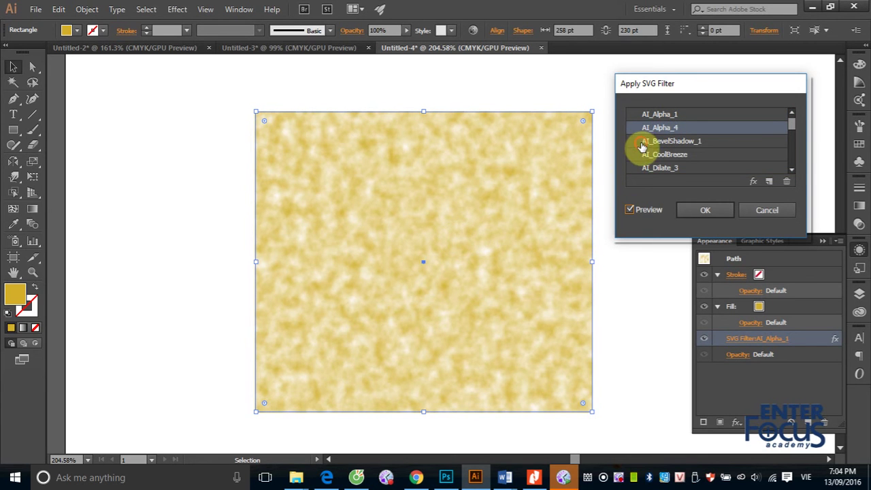
click(682, 143)
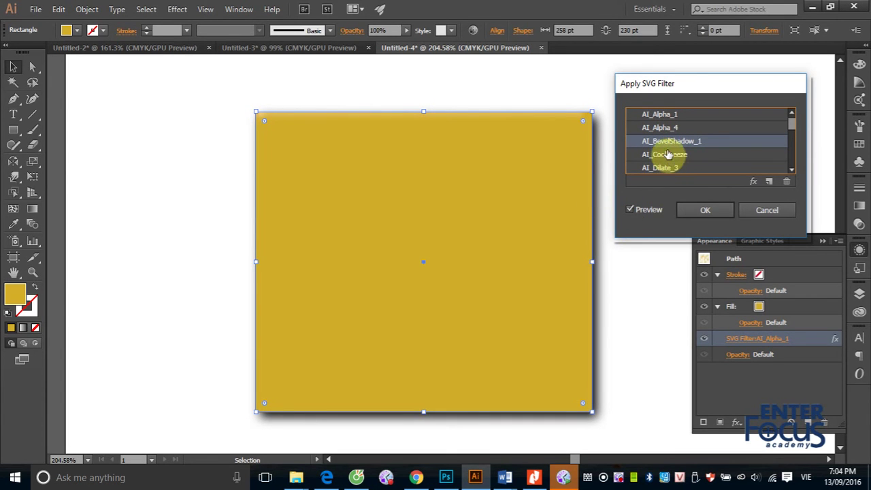
click(666, 156)
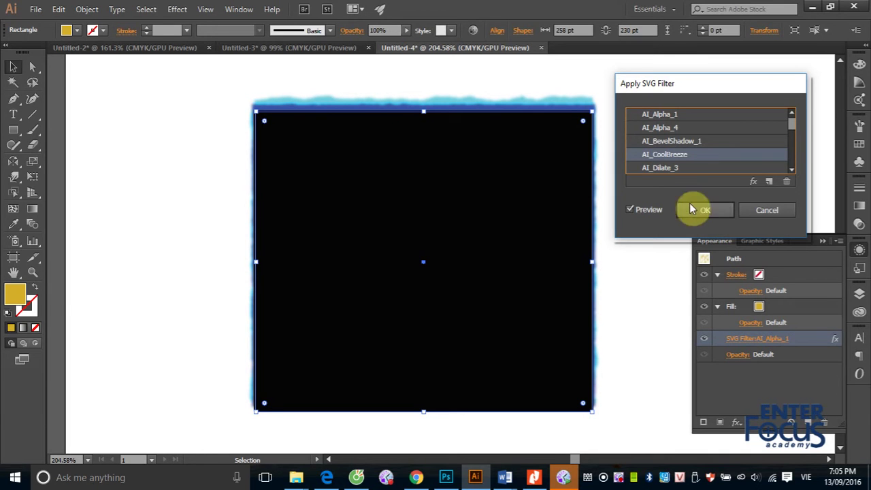
click(704, 212)
- Delete the SVG filter from the rectangle's appearance, leaving plain solid gold
click(628, 182)
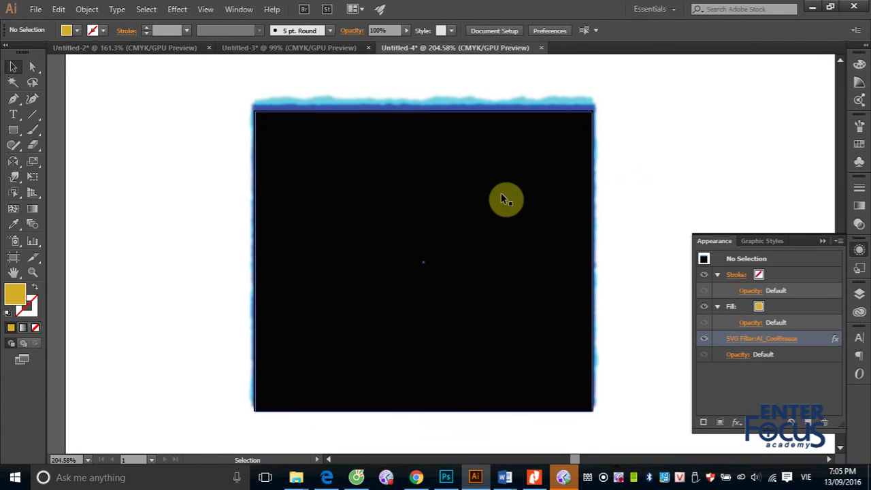
click(511, 178)
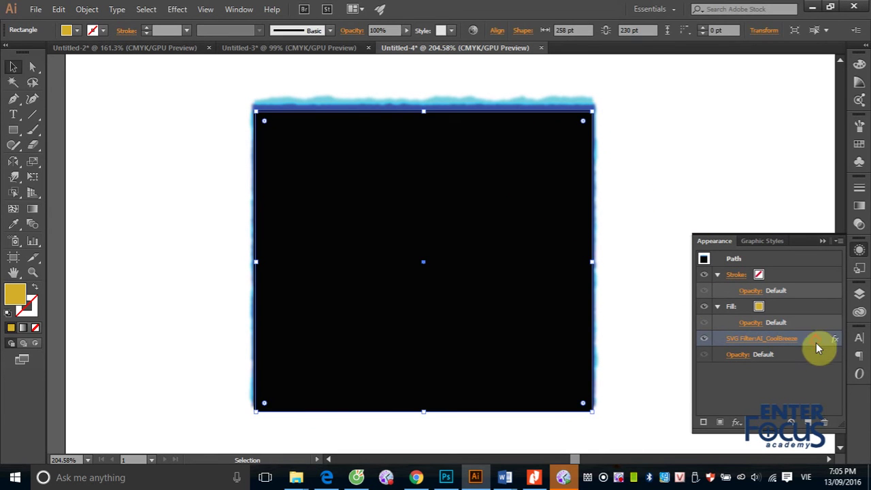
click(824, 423)
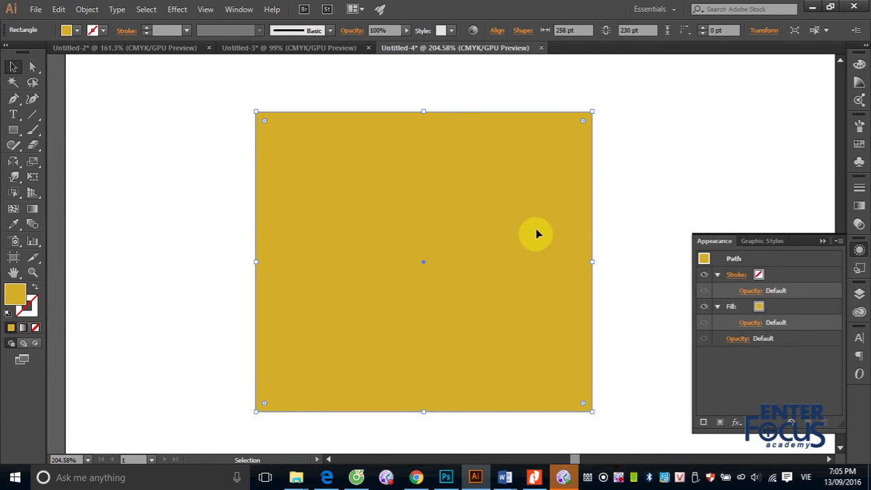
- Move the flower photo onto the artboard and give it a crackled, mosaic-like SVG filter
key(ctrl+minus)
key(ctrl+minus)
key(ctrl+minus)
key(ctrl+minus)
key(ctrl+minus)
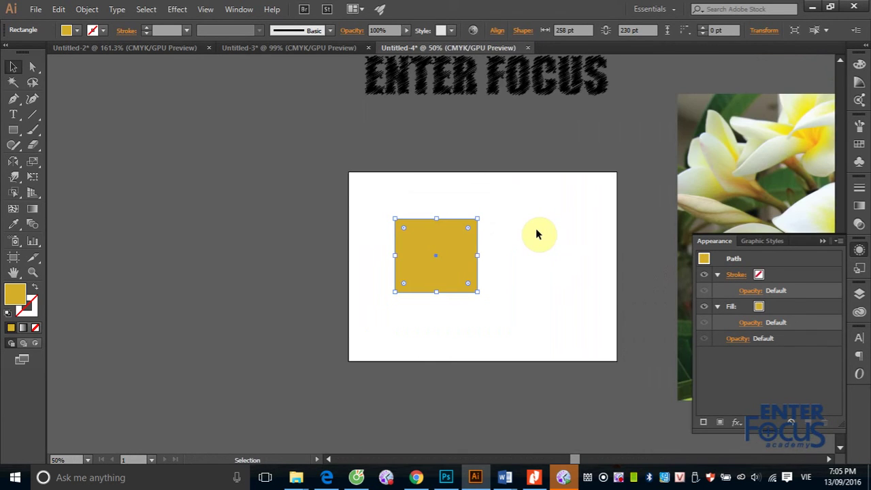
drag(715, 155, 494, 226)
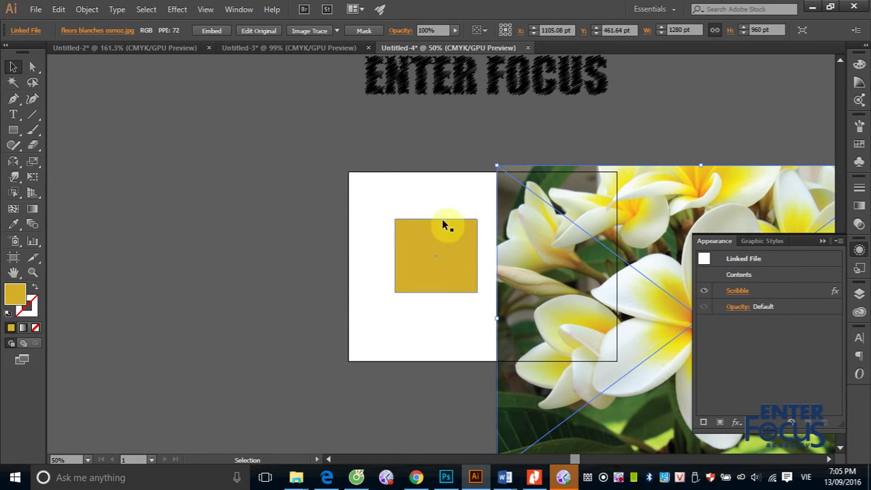
click(177, 9)
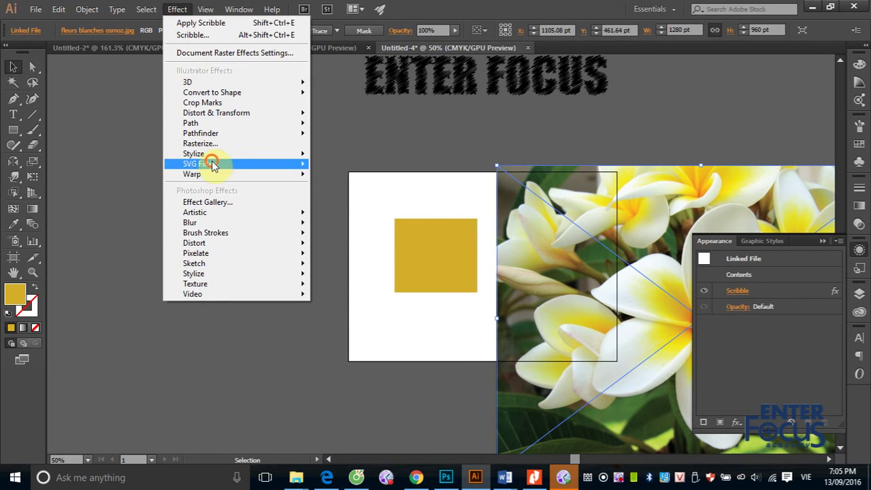
mouse_move(198, 163)
click(352, 202)
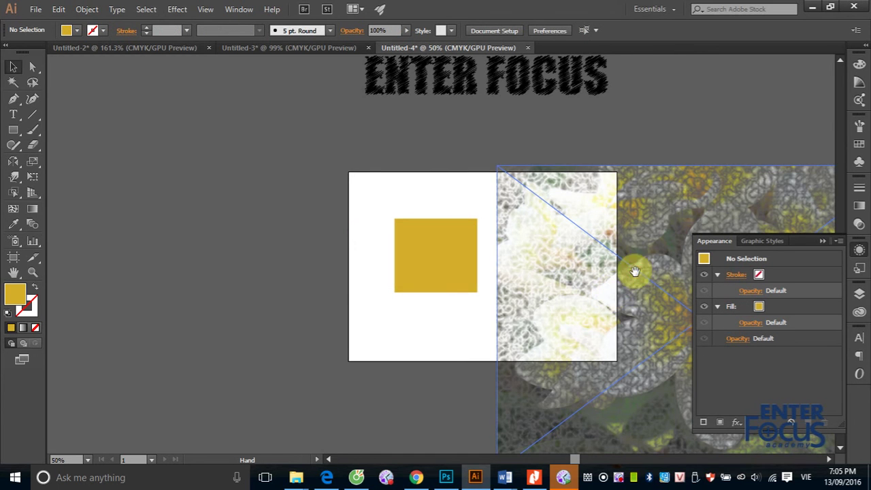
drag(629, 288, 304, 230)
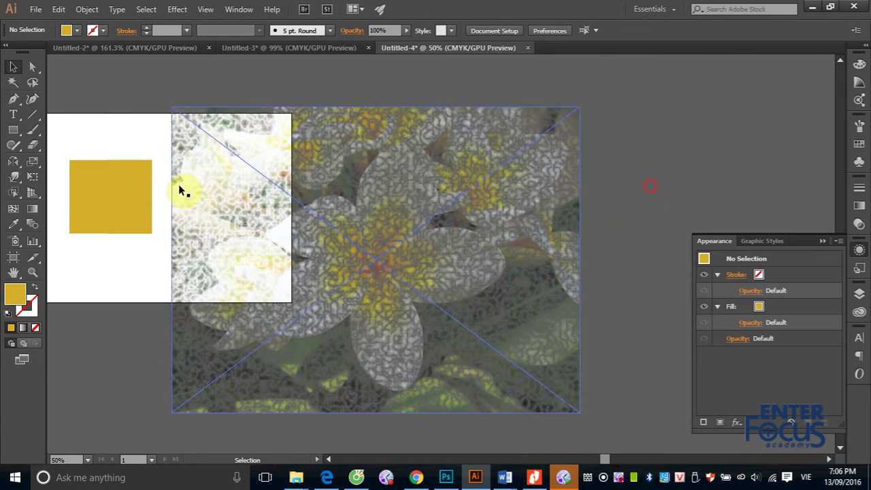
- Delete the Scribble effect from ENTER FOCUS and apply the AI_Alpha_1 SVG filter instead
mouse_move(188, 177)
mouse_down()
mouse_move(331, 302)
mouse_move(359, 312)
mouse_up()
click(272, 160)
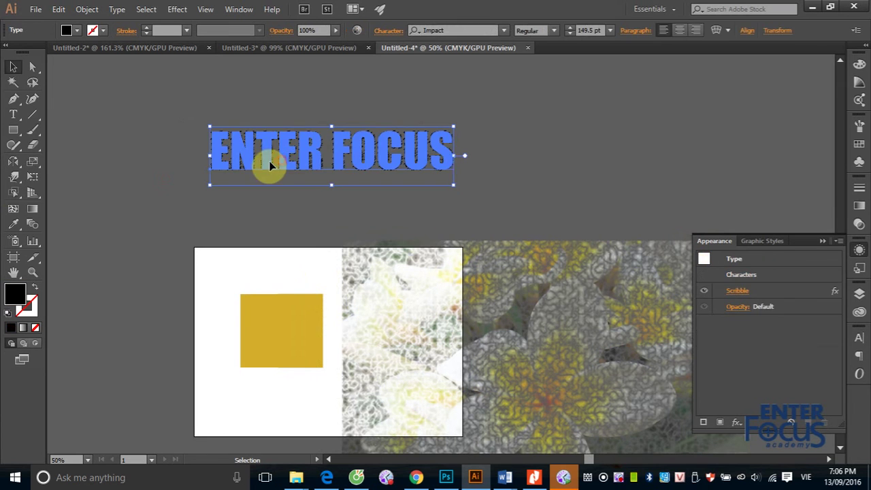
click(771, 291)
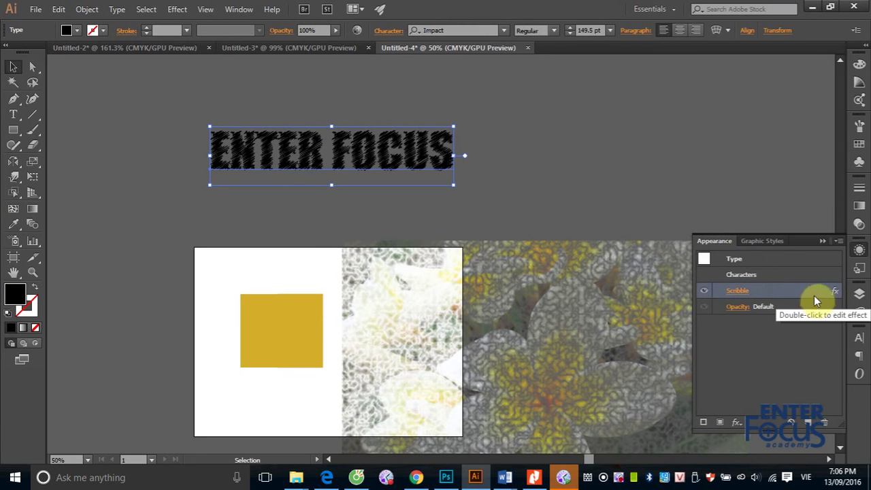
click(826, 423)
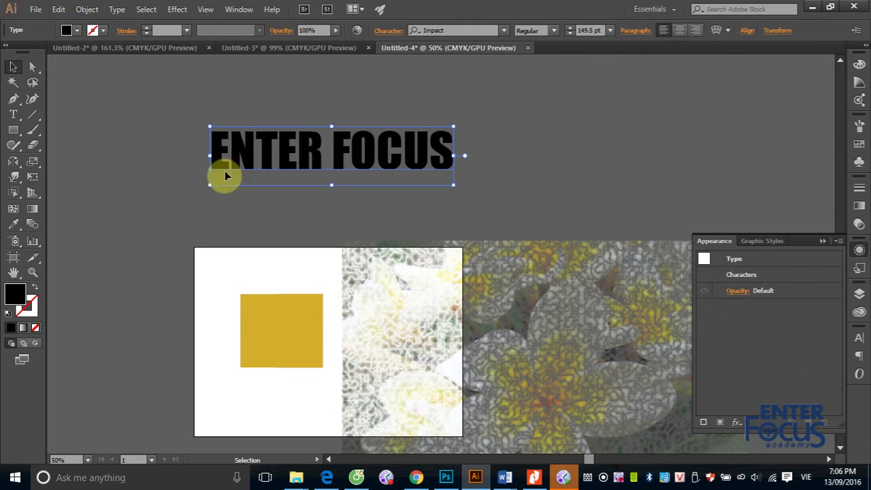
click(179, 9)
mouse_move(200, 164)
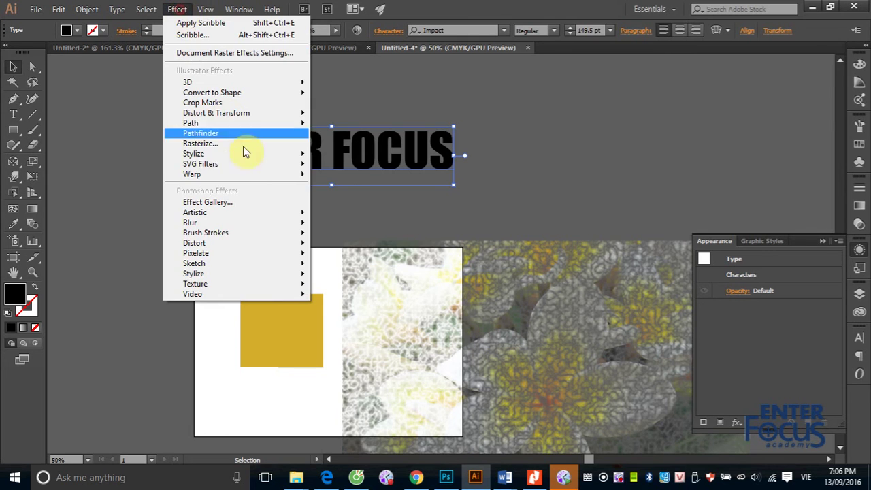
click(361, 197)
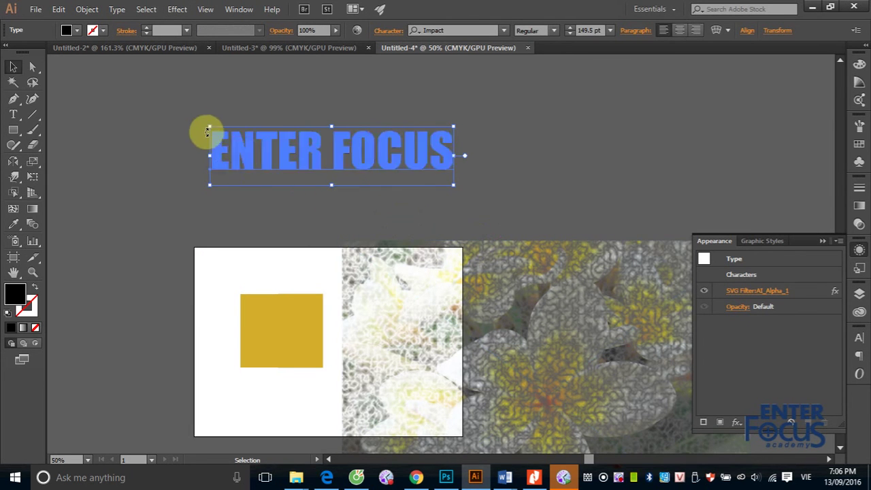
drag(208, 132, 351, 227)
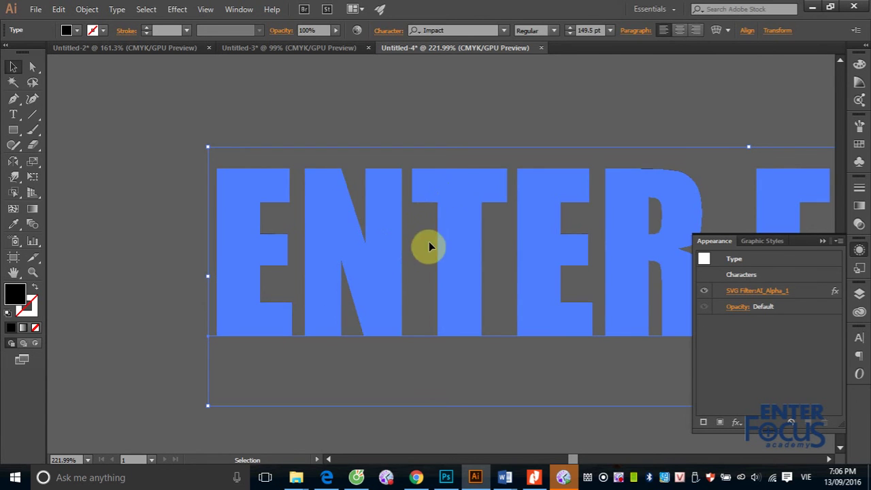
- Fill the ENTER FOCUS text with the dark blue swatch so its texture turns blue
click(859, 144)
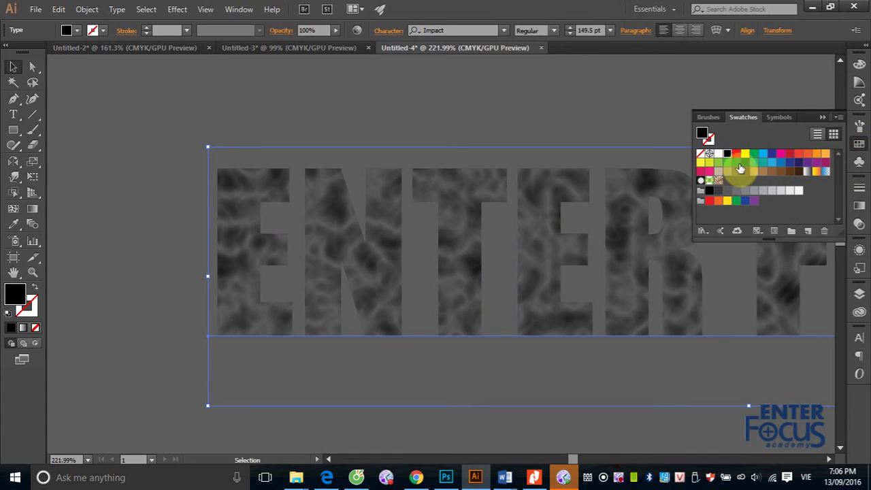
click(772, 154)
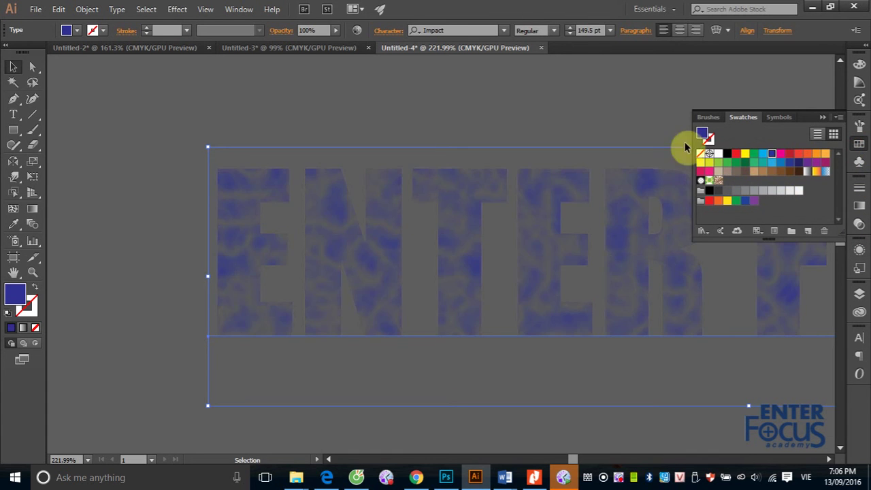
click(585, 112)
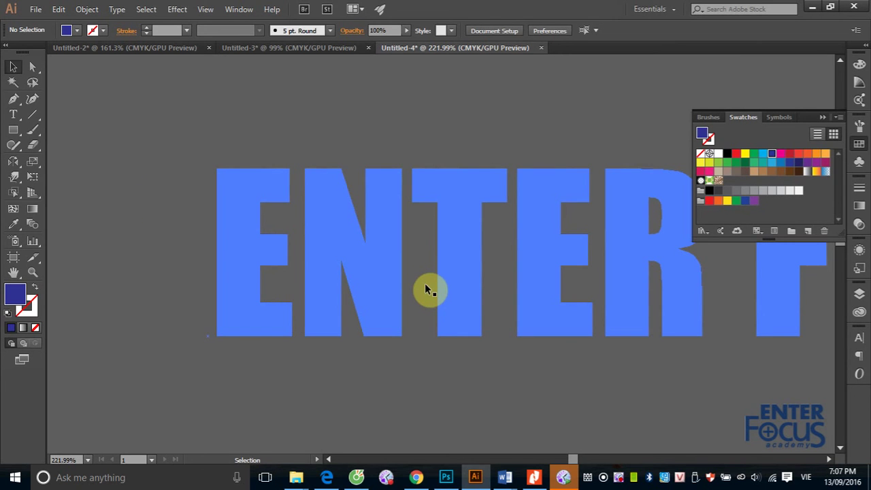
click(499, 374)
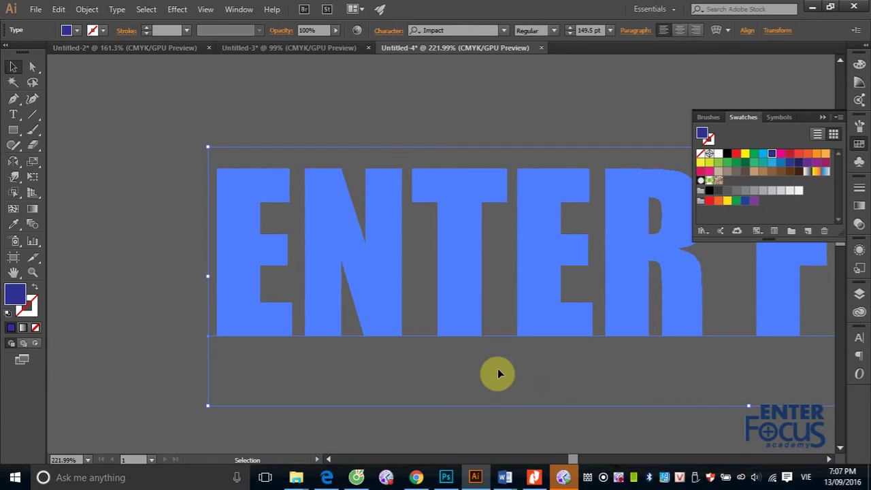
key(ctrl+minus)
key(ctrl+minus)
key(ctrl+minus)
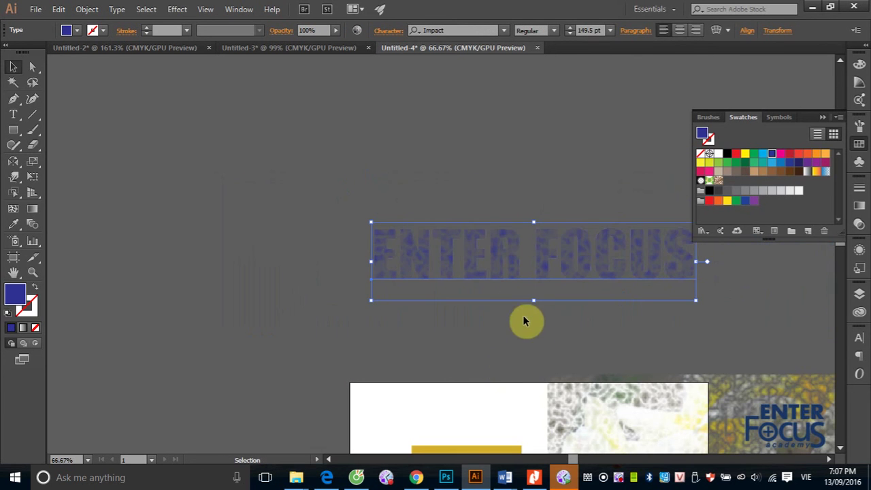
- Browse the Effect menu options
click(177, 9)
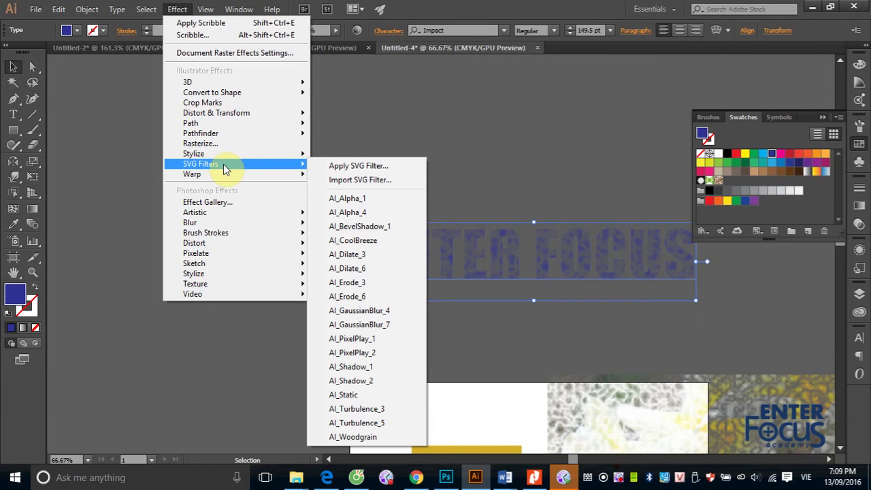
mouse_move(188, 82)
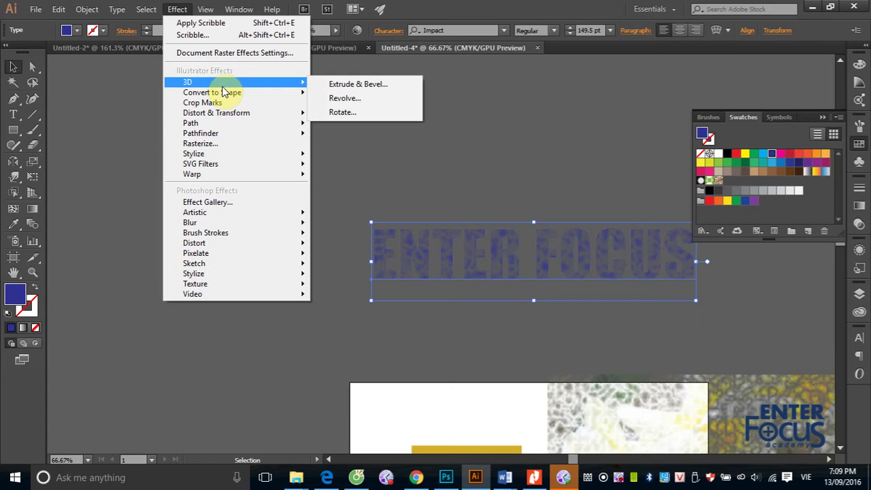
click(644, 402)
right_click(618, 478)
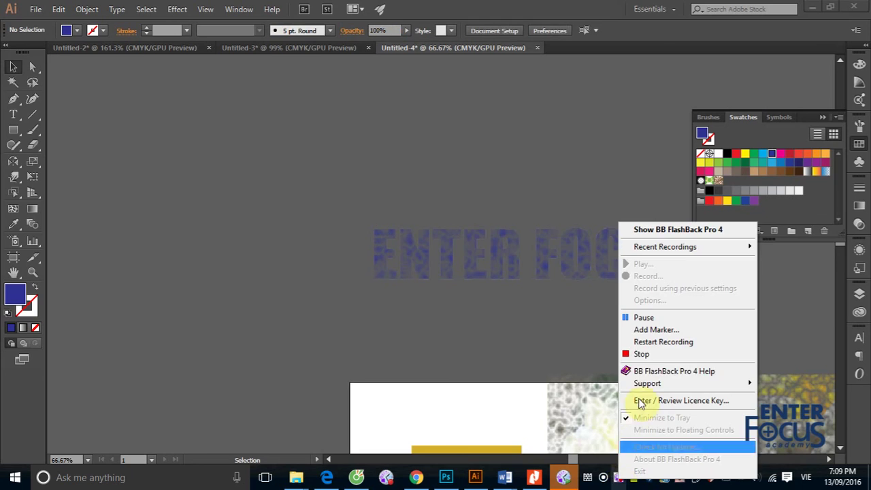